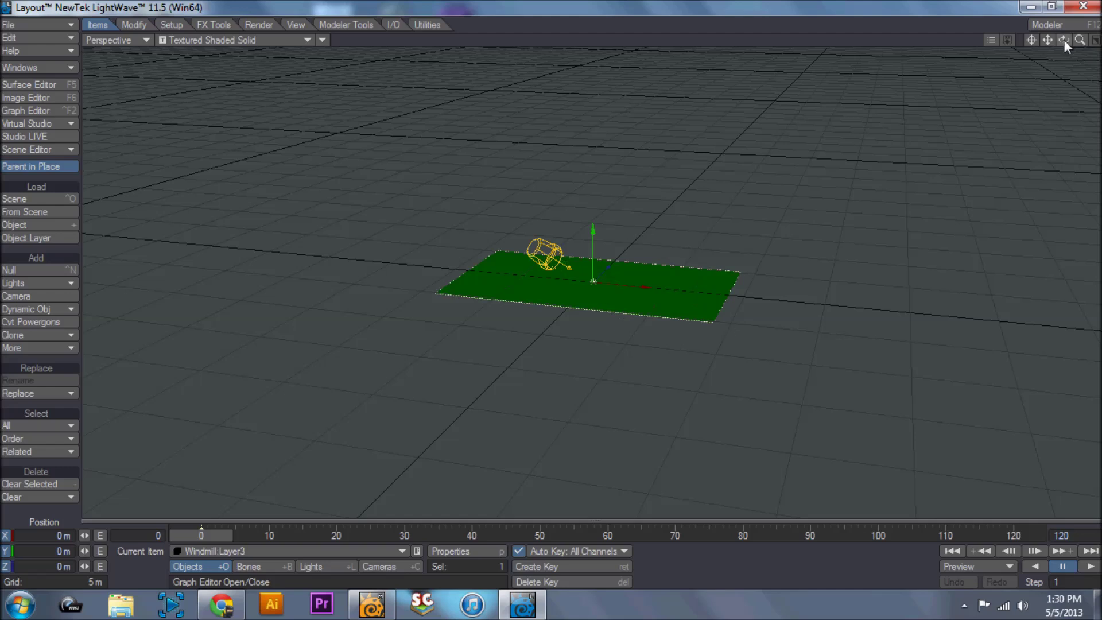
- Set the subdivision order of the Windmill:Layer3 ground object to Last in its object properties
left_click_drag(1064, 40, 1025, 56)
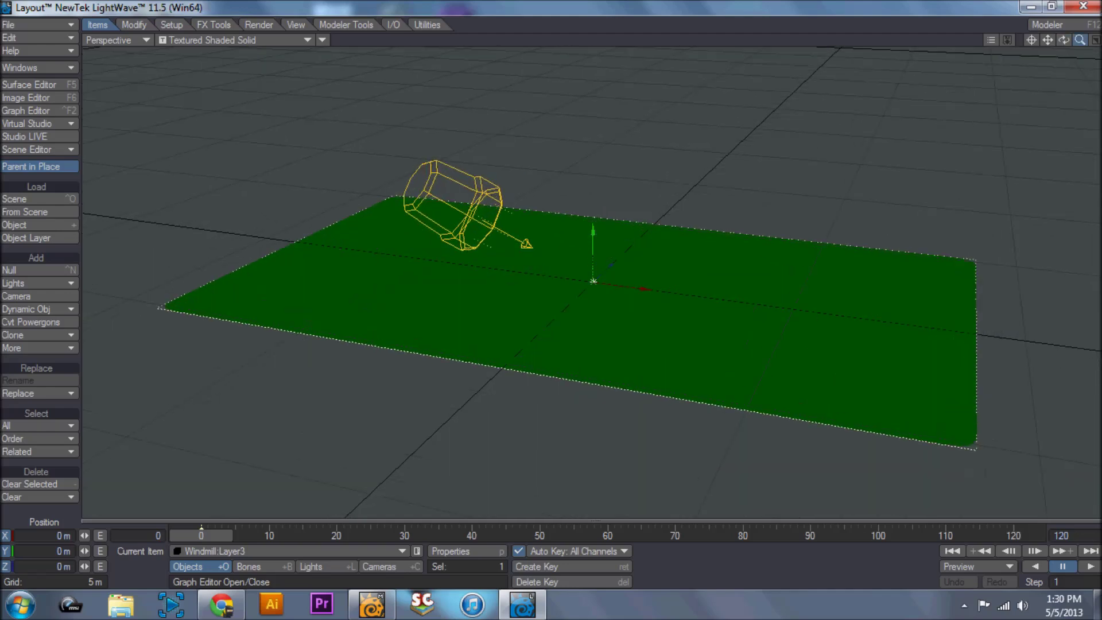
left_click(474, 551)
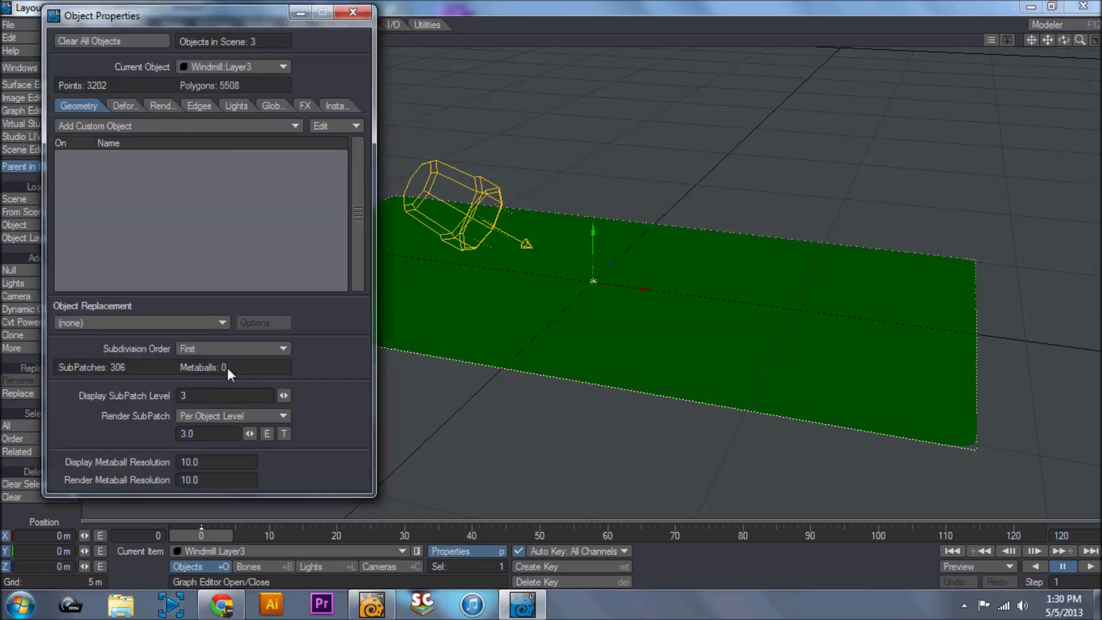
left_click(226, 349)
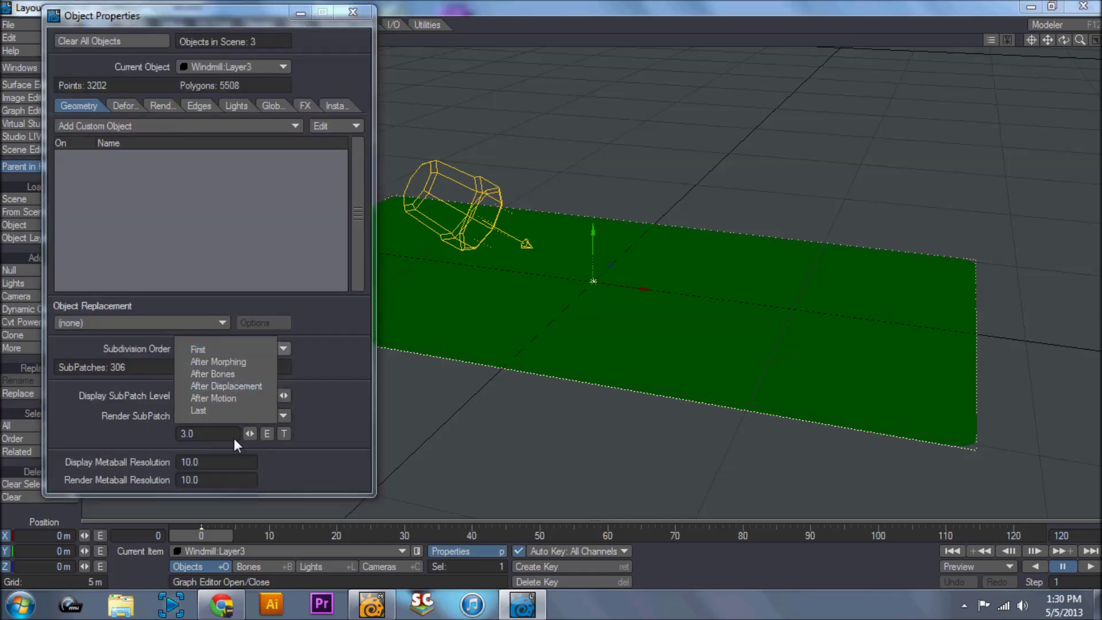
left_click(212, 415)
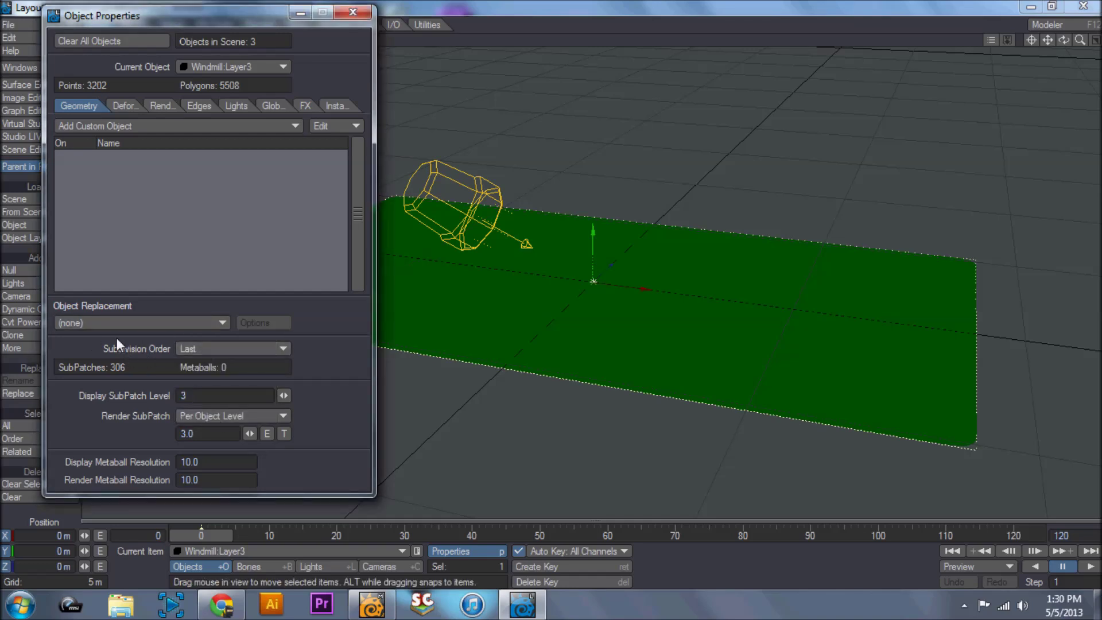
- Add a displacement map to the ground object and make its layer a Turbulence procedural texture
left_click(131, 108)
left_click(182, 214)
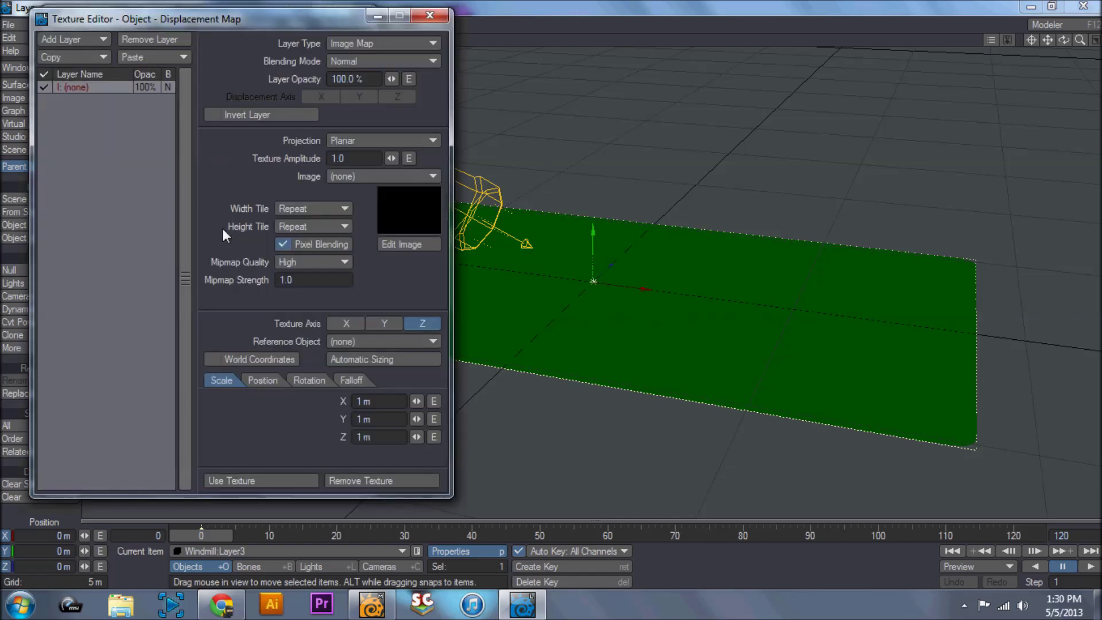
left_click(411, 45)
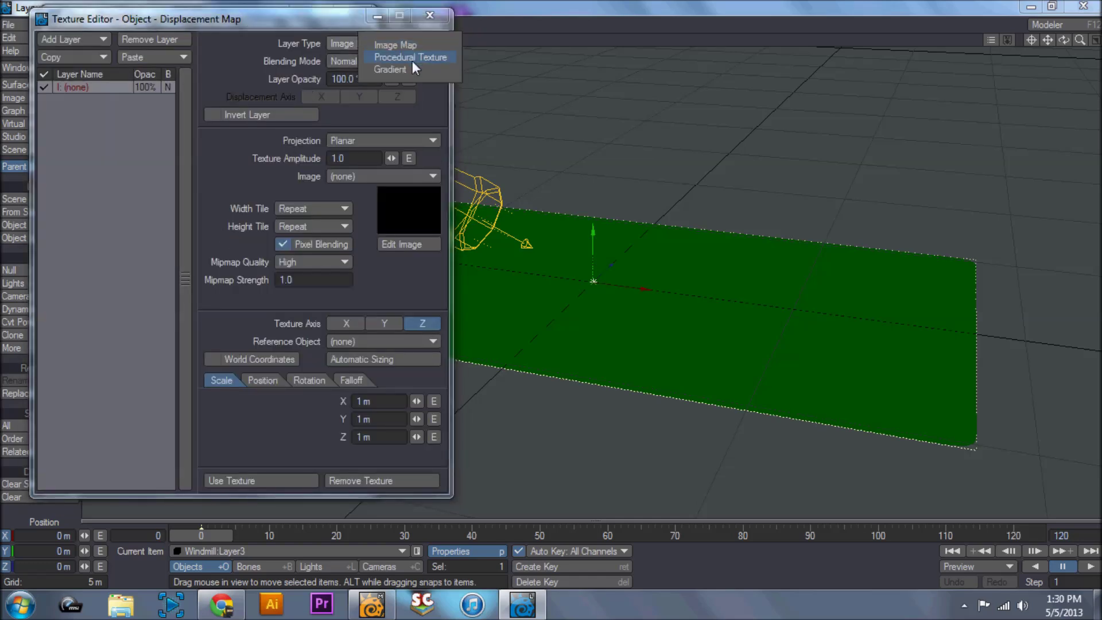
left_click(413, 61)
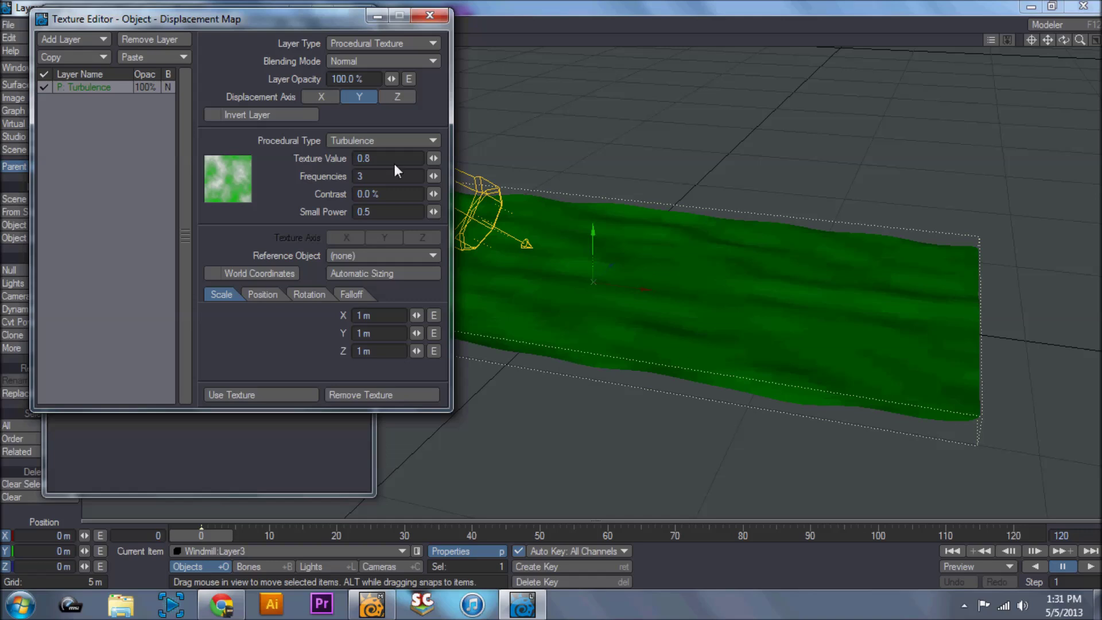
- Set the turbulence's texture value to 1.425, frequencies to 3, contrast to 57.5% and small power to 2.0
mouse_move(430, 160)
left_mouse_down()
mouse_move(465, 160)
mouse_move(414, 175)
mouse_move(439, 194)
mouse_move(468, 194)
mouse_move(419, 186)
mouse_move(445, 176)
left_mouse_up()
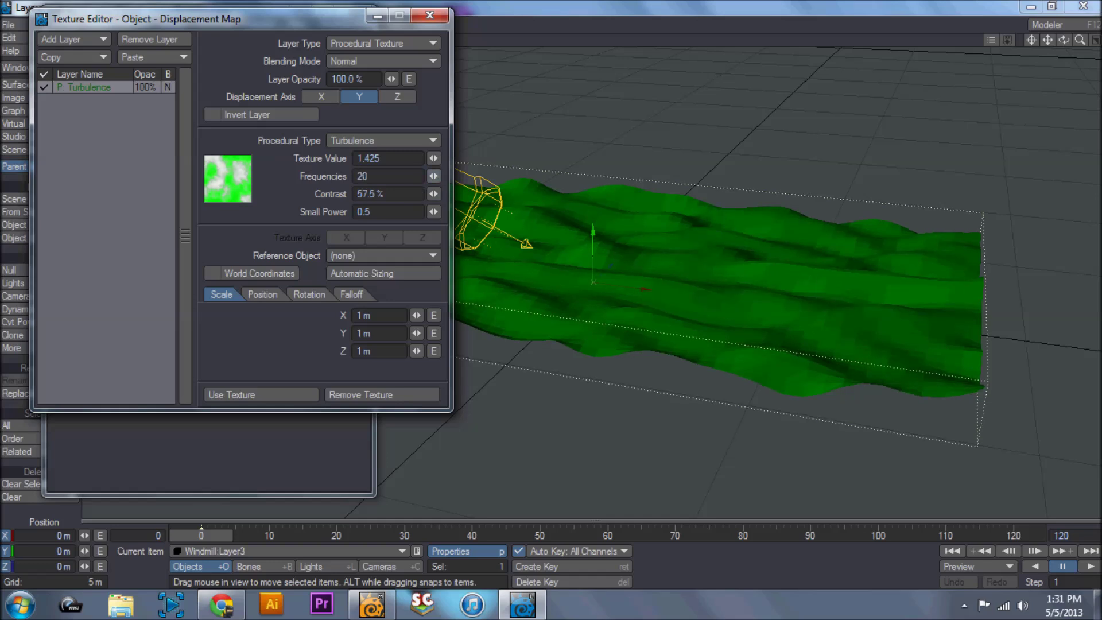
left_click(297, 169)
type("3")
left_click(433, 212)
left_click_drag(433, 212, 477, 212)
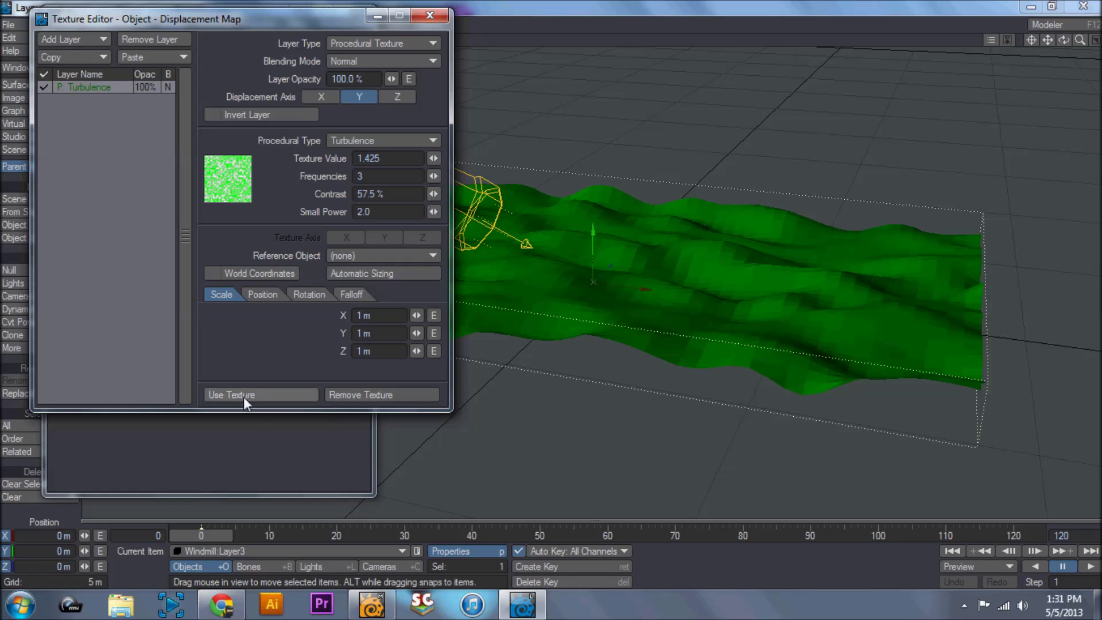
- Size the displacement texture automatically to the ground, apply it and close the object's properties
left_click(363, 275)
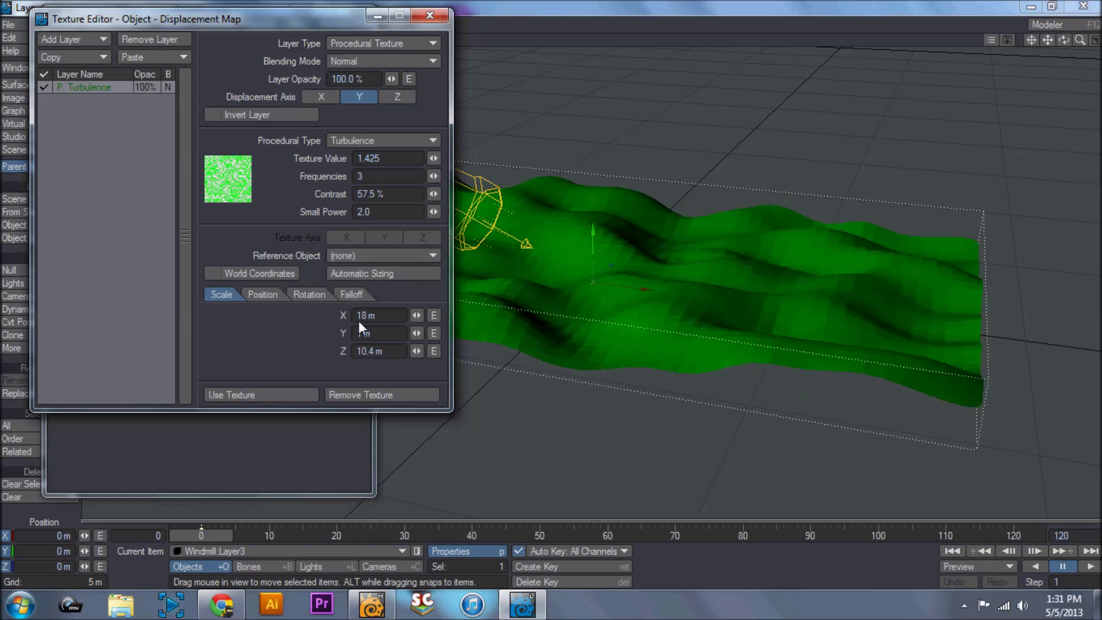
left_click(274, 395)
left_click(362, 16)
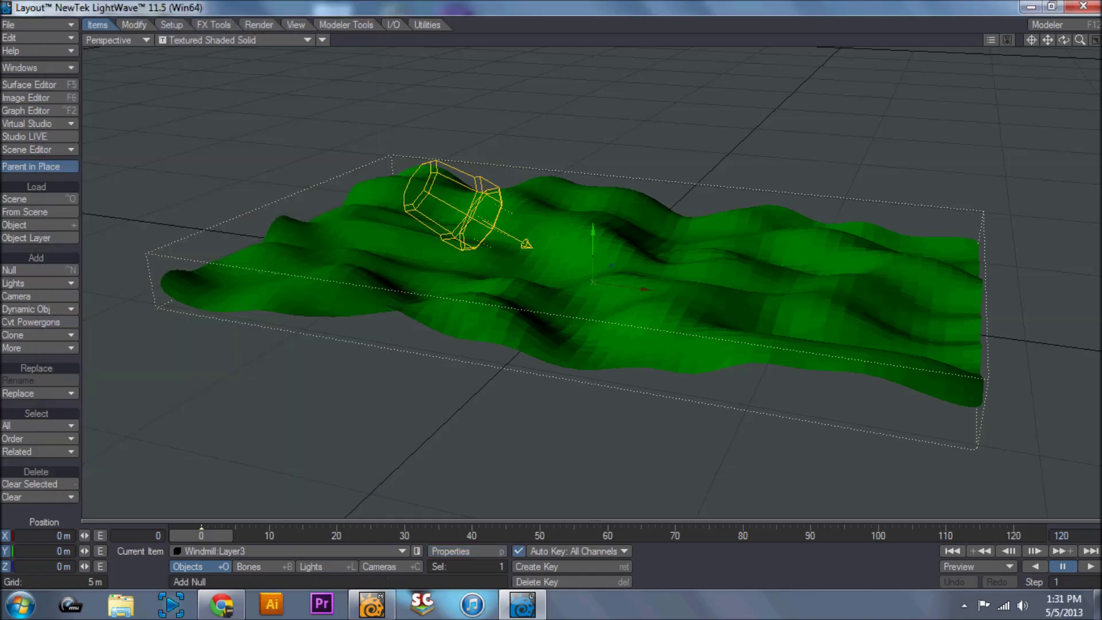
- Enable smoothing on the ground's Default surface and close the surface settings
left_click(39, 84)
left_click(484, 424)
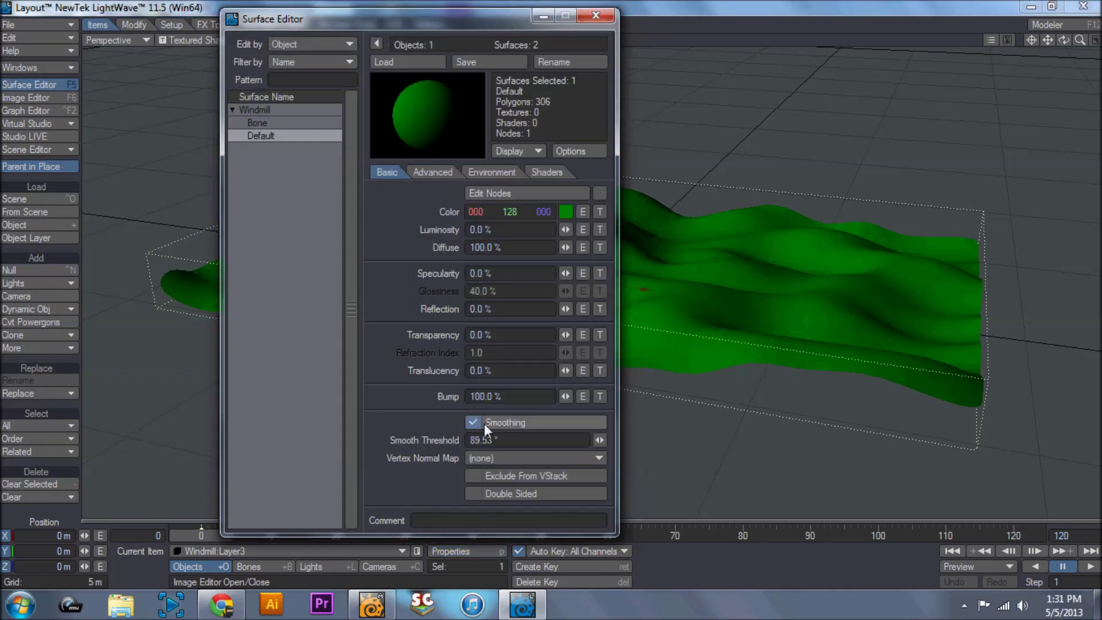
left_click(582, 19)
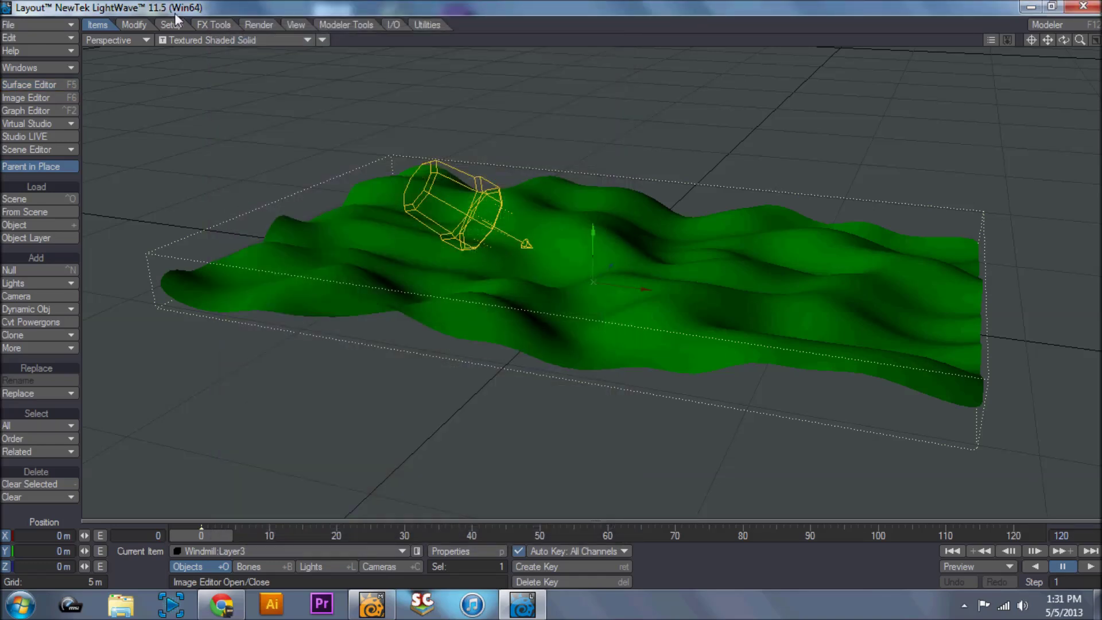
- Activate FiberFX on Windmill:Layer3 and show its fibers in the viewport
left_click(200, 23)
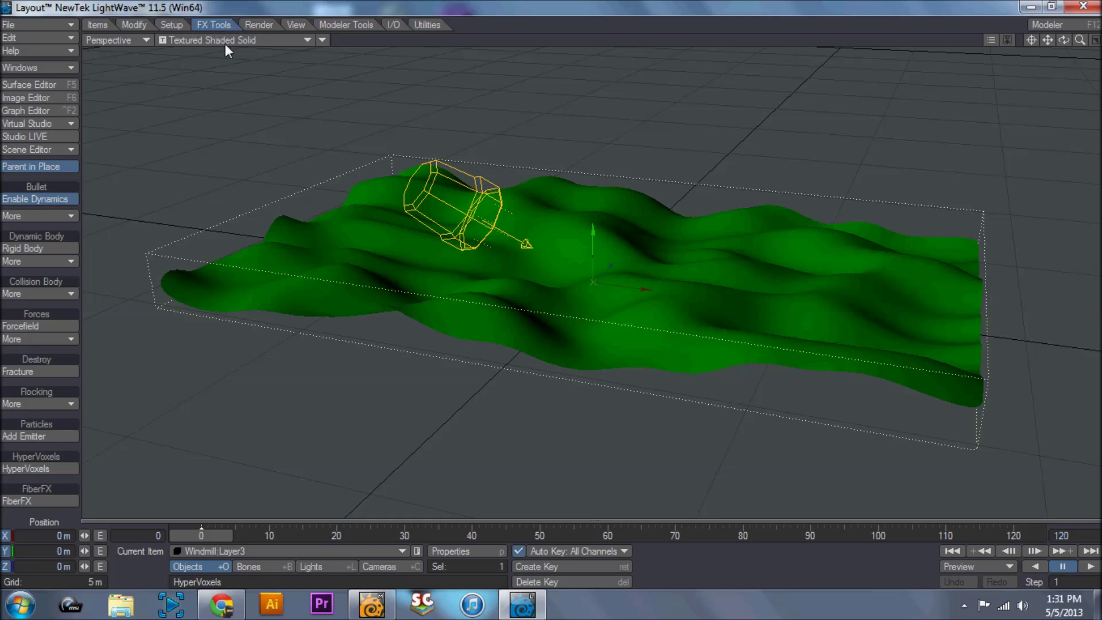
left_click(49, 501)
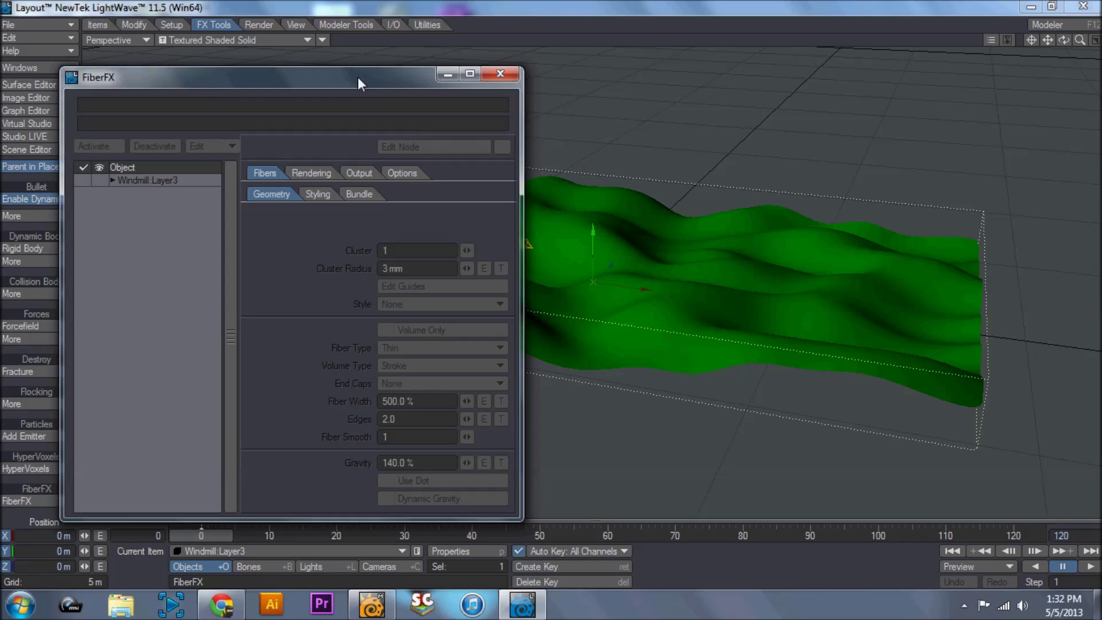
left_click_drag(357, 77, 325, 68)
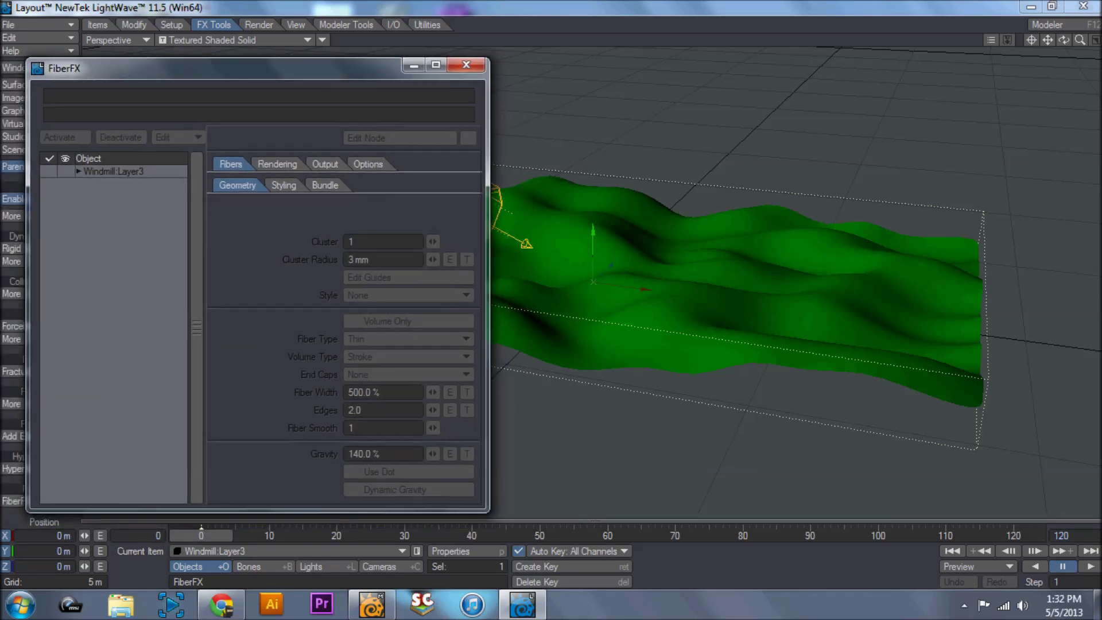
mouse_move(1064, 40)
left_mouse_down()
mouse_move(1078, 42)
mouse_move(1047, 43)
left_mouse_up()
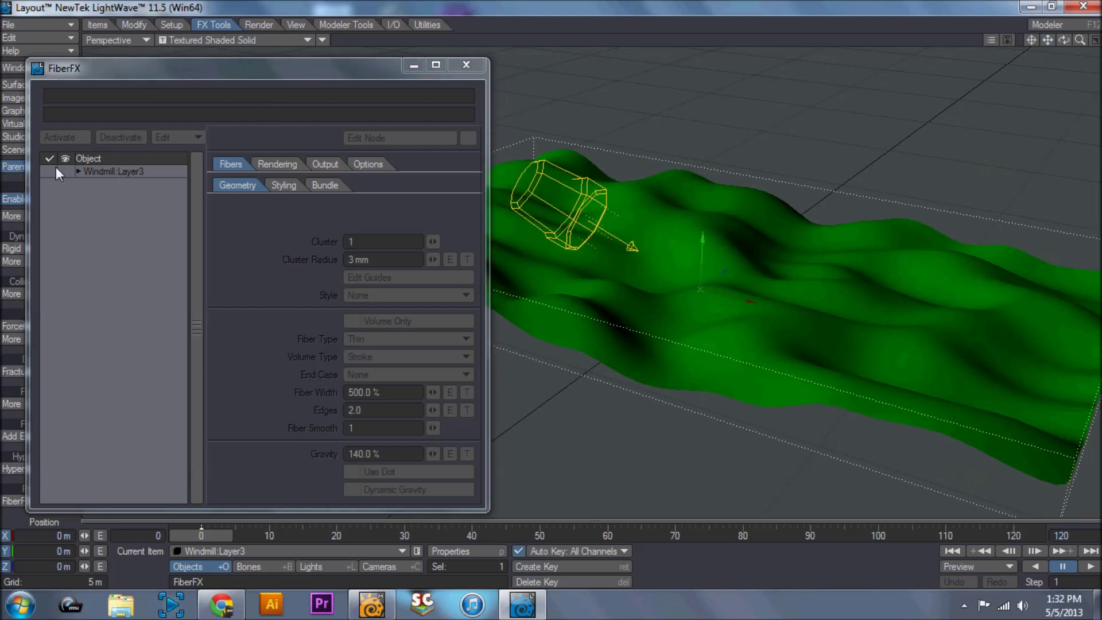
left_click(134, 171)
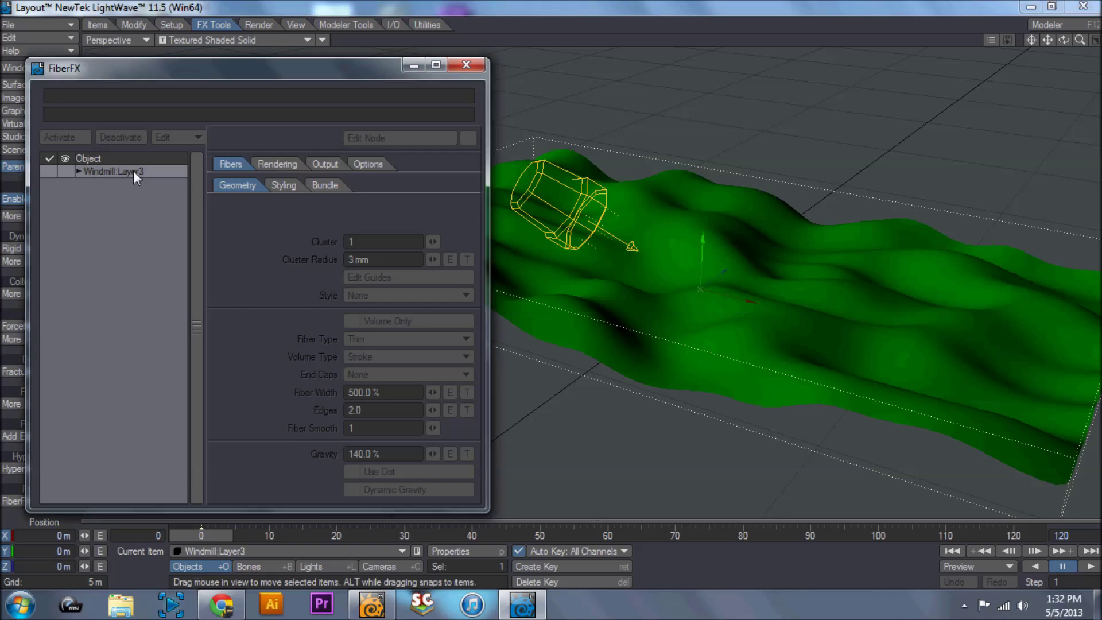
left_click(61, 139)
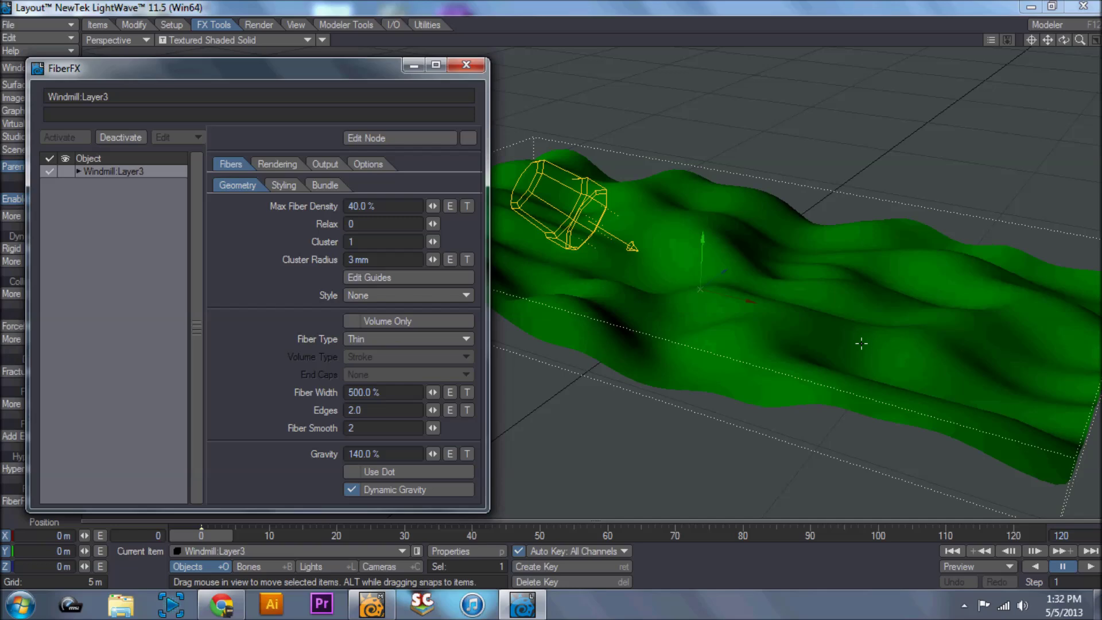
left_click(65, 171)
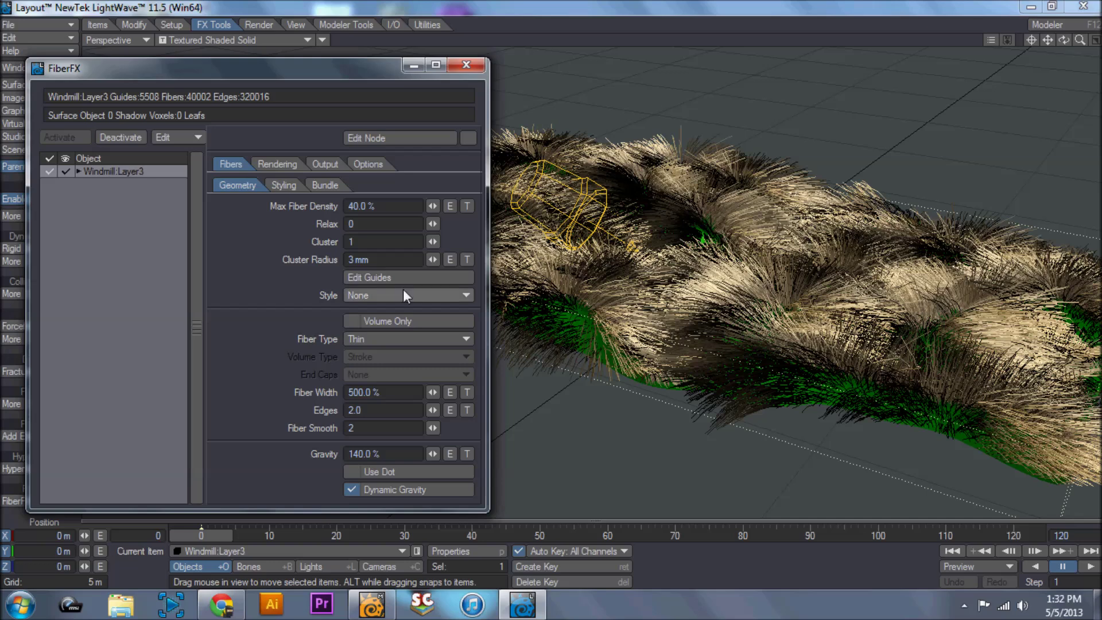
- Set the maximum fiber density to 10%
left_click(395, 340)
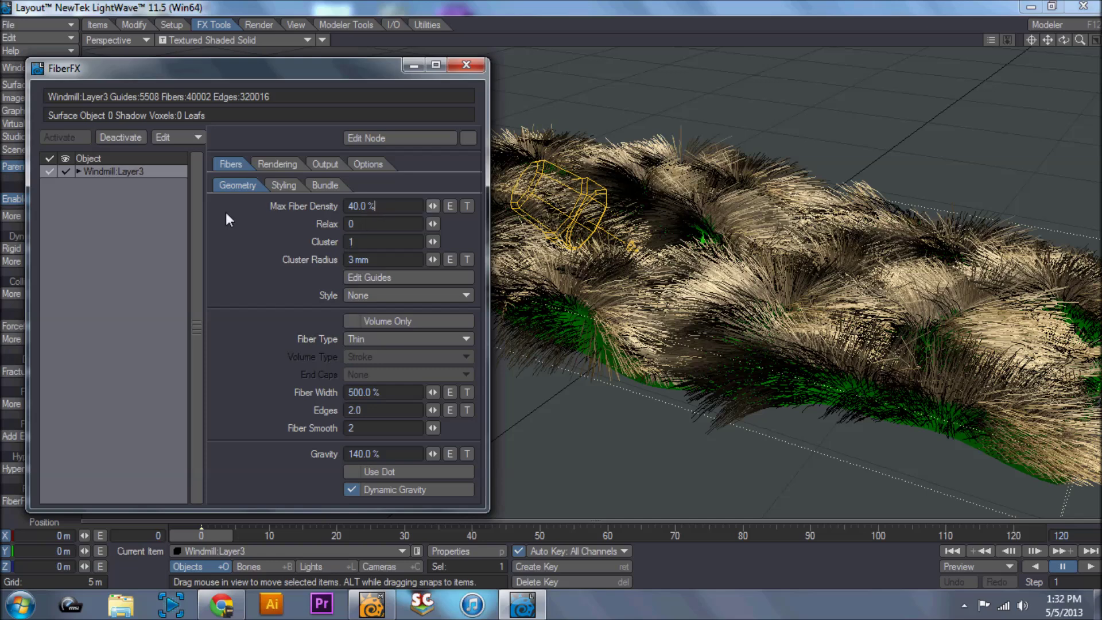
left_click_drag(433, 205, 440, 209)
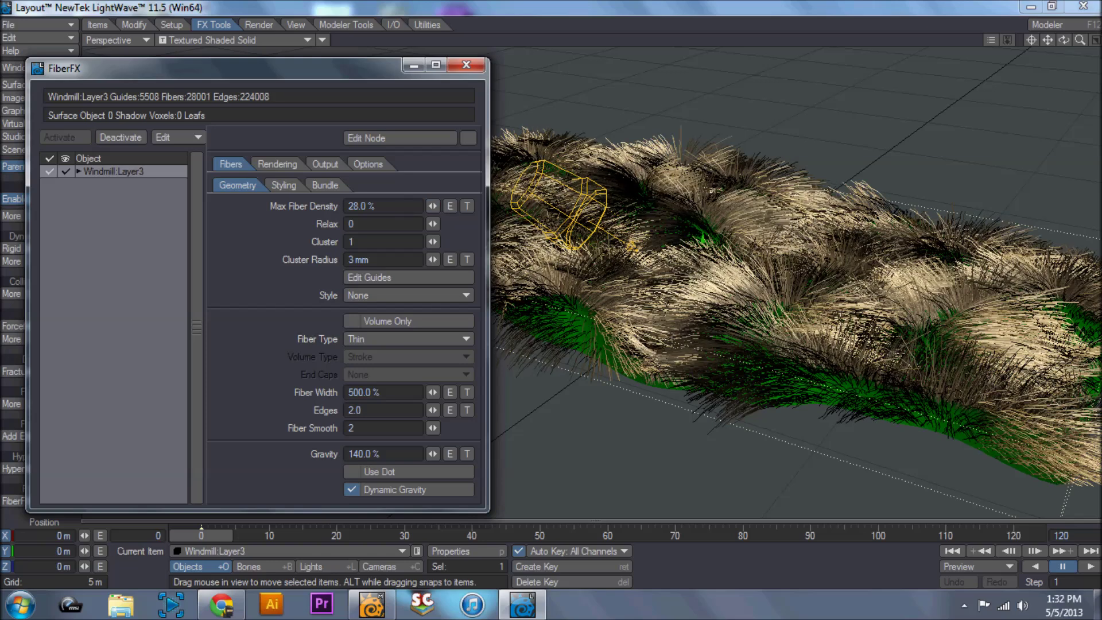
left_click(363, 205)
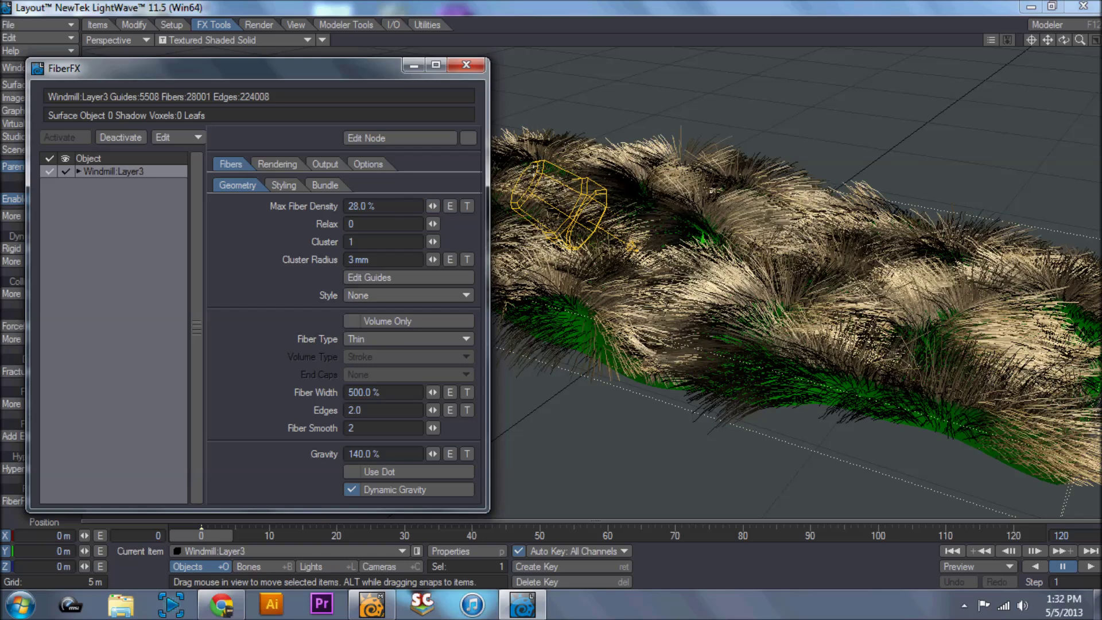
double_click(363, 205)
type("10")
key("Tab")
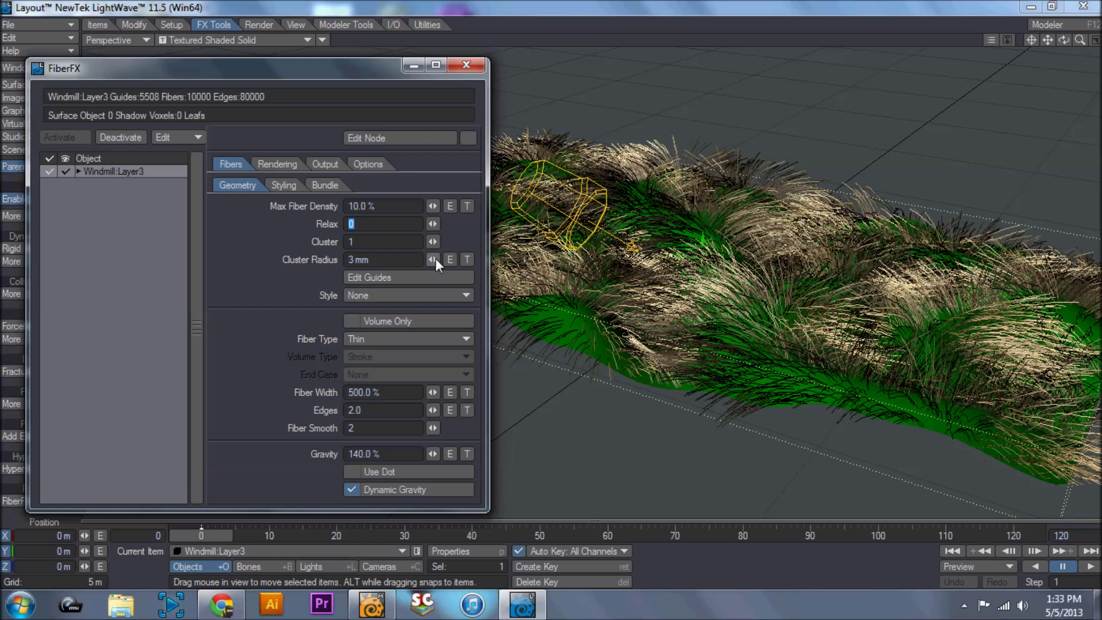
- Set the fiber cluster count to 3
left_click_drag(432, 241, 453, 242)
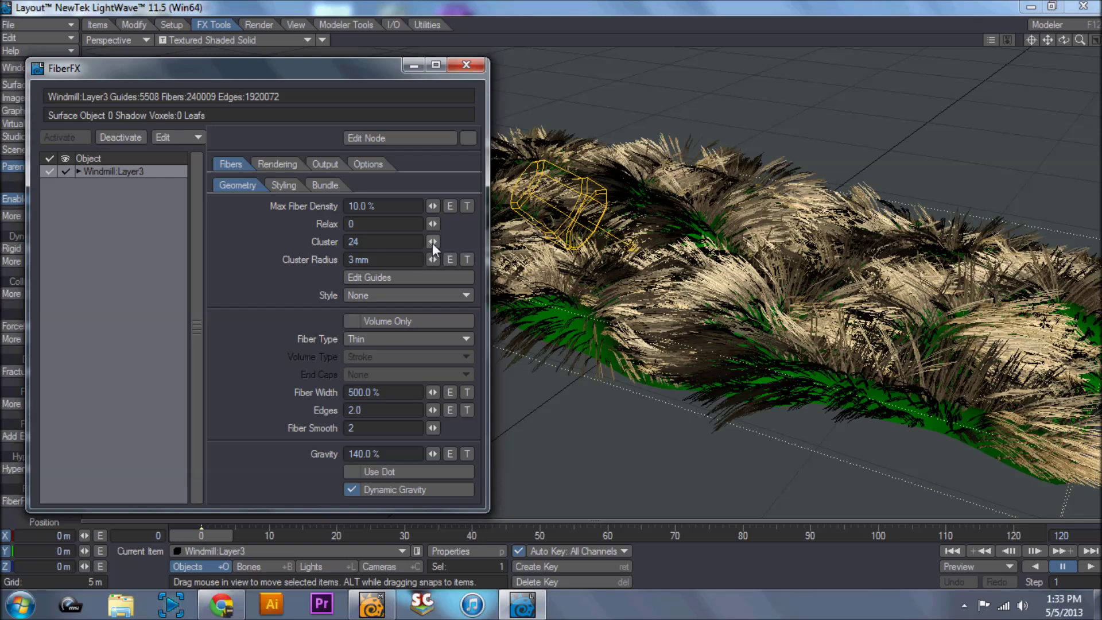
left_click(389, 242)
type("3")
key("Tab")
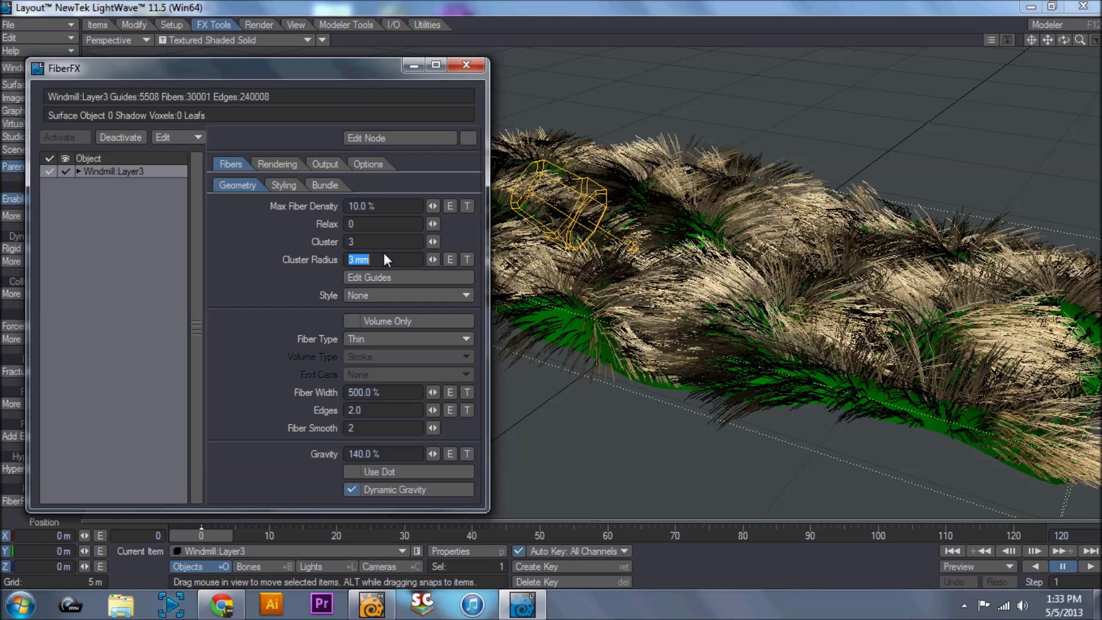
- Set the cluster radius to 1 m, the fiber width to 4000% and the gravity to 76%
left_click_drag(433, 259, 429, 258)
left_click(409, 263)
type("1")
key("Tab")
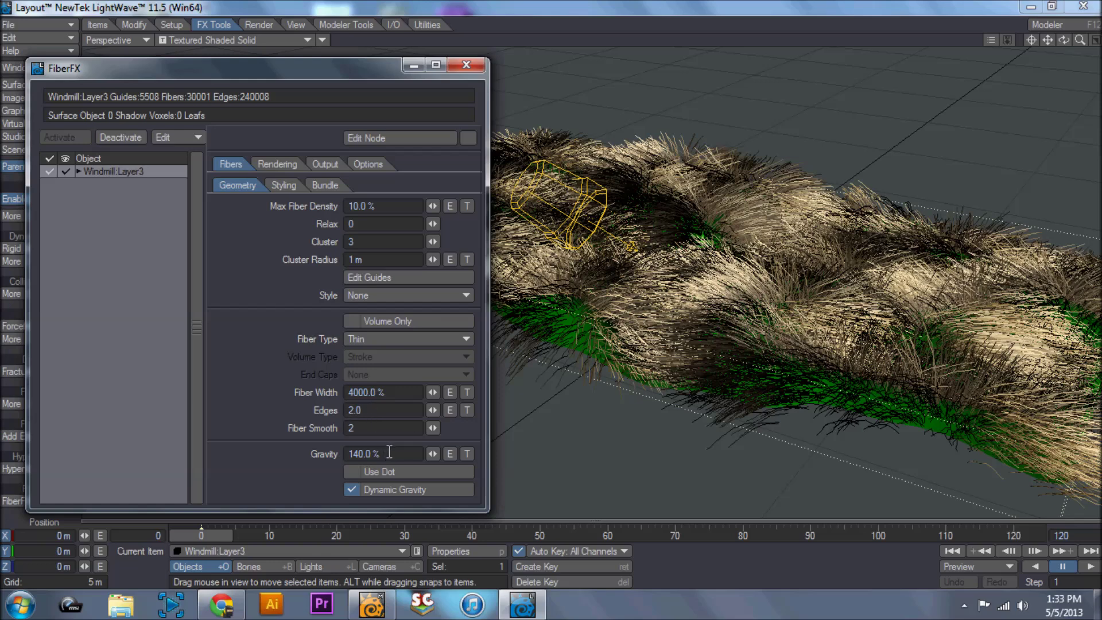
mouse_move(226, 219)
left_mouse_down()
mouse_move(425, 453)
mouse_move(453, 455)
left_mouse_up()
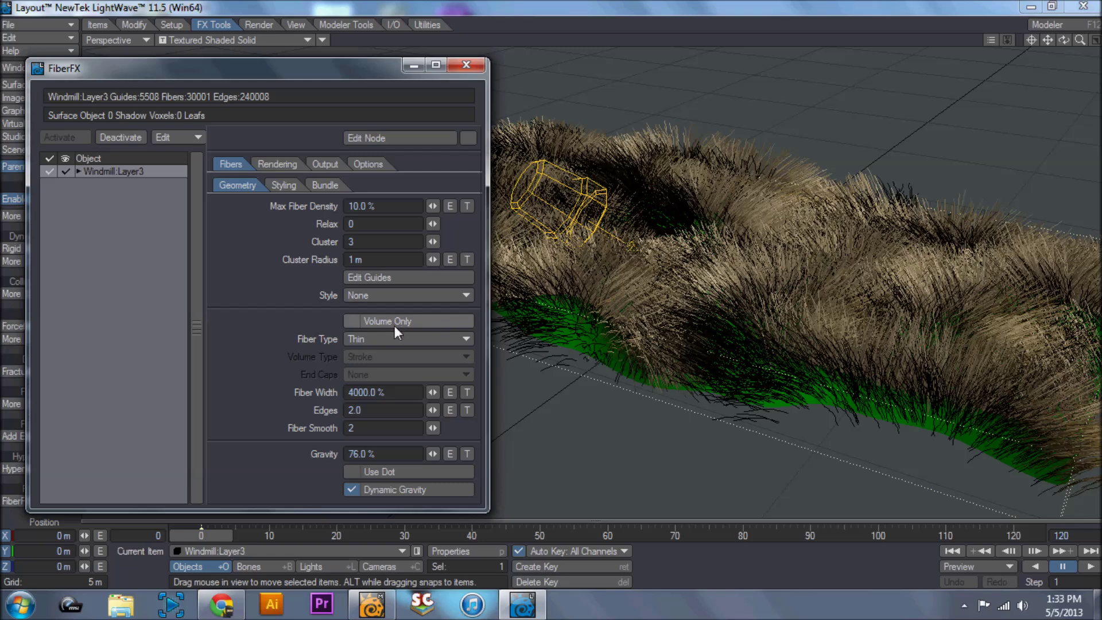
- Set the clump amount in the fiber styling settings to 25%
left_click(284, 186)
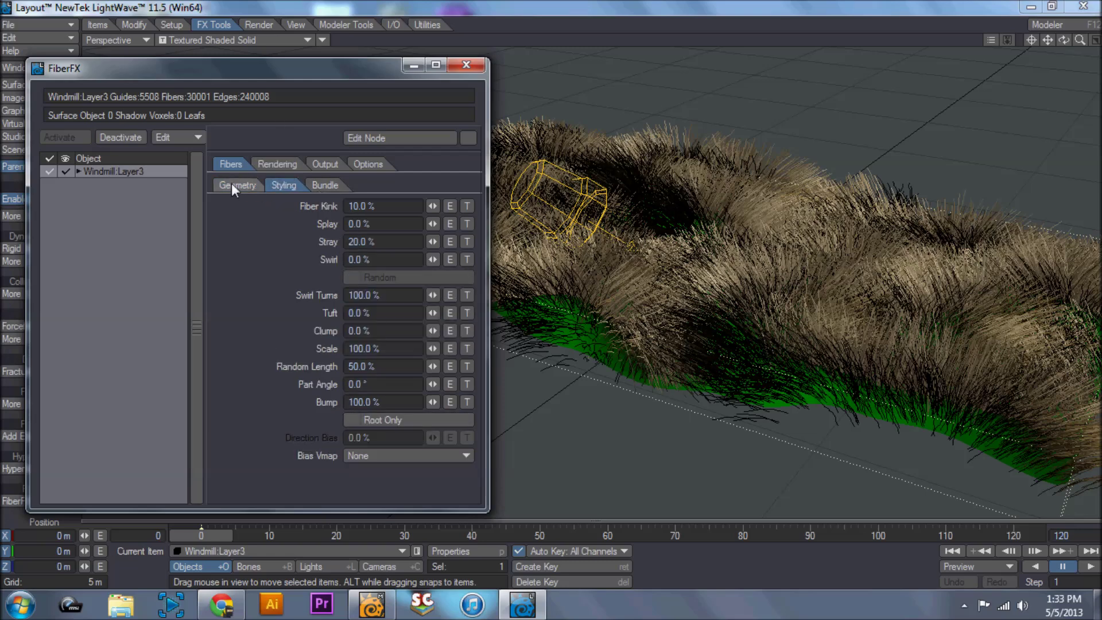
left_click(233, 187)
left_click(282, 186)
left_click(374, 332)
type("25")
key("Tab")
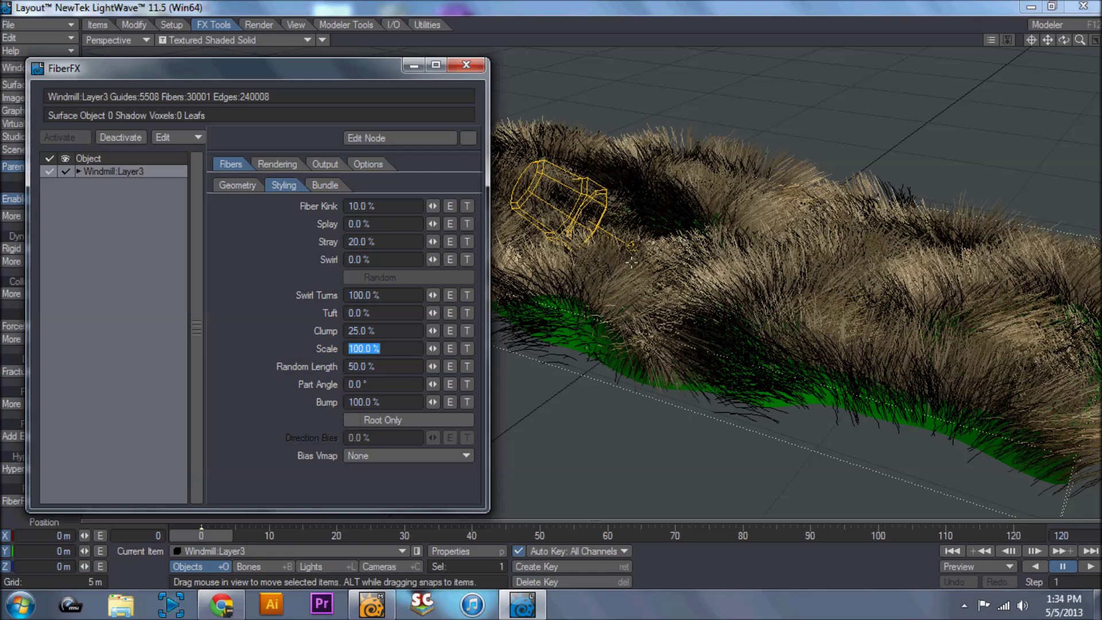
- Raise the fibers' clump amount to 100%
left_click(379, 331)
type("100")
key("Tab")
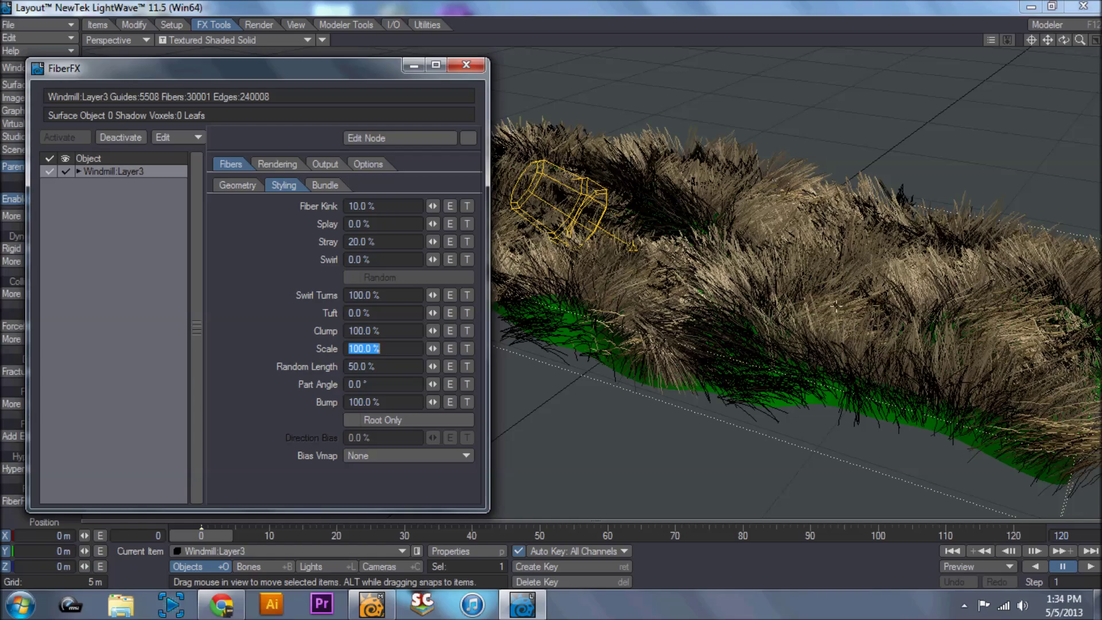
- Inspect the fibers up close and set their clump amount to 200%
mouse_move(1080, 40)
left_mouse_down()
mouse_move(1094, 40)
mouse_move(1060, 40)
left_mouse_up()
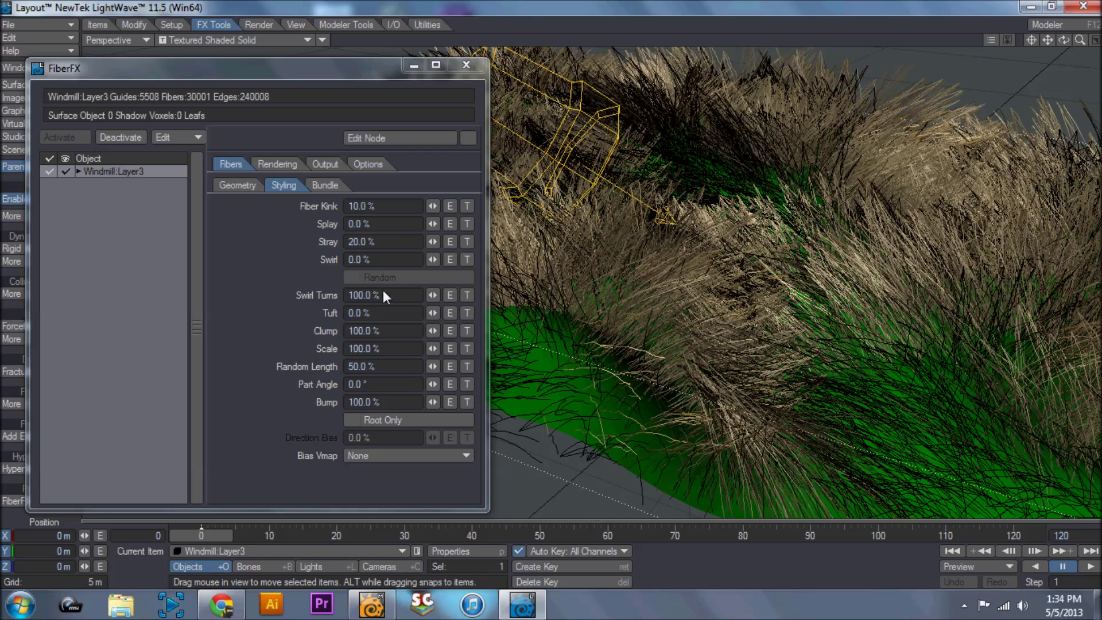
left_click(378, 330)
type("200")
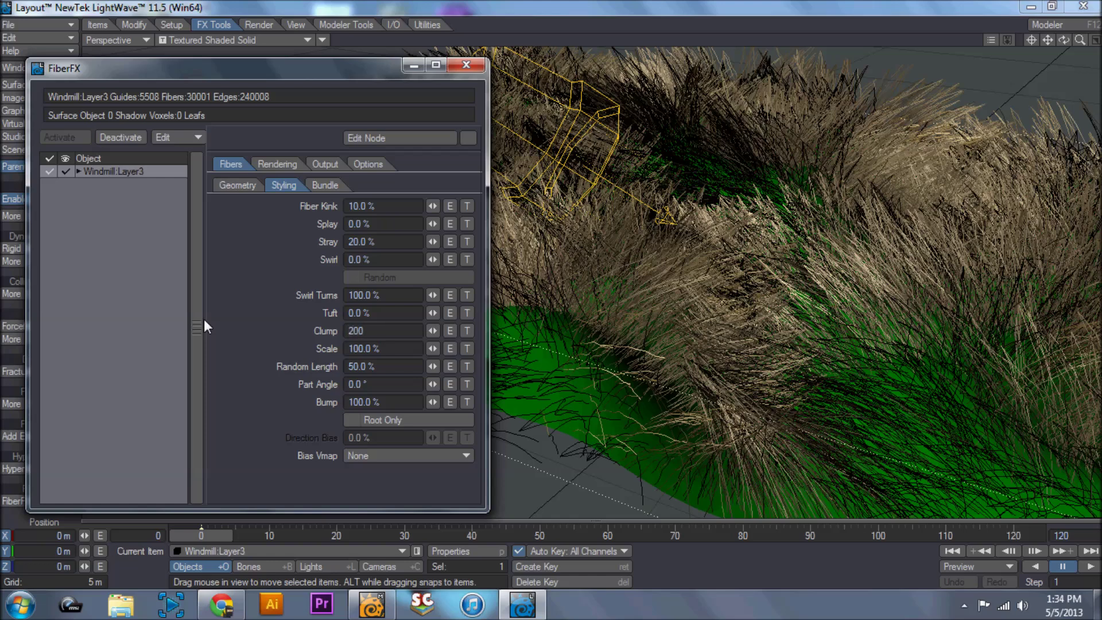
key("Tab")
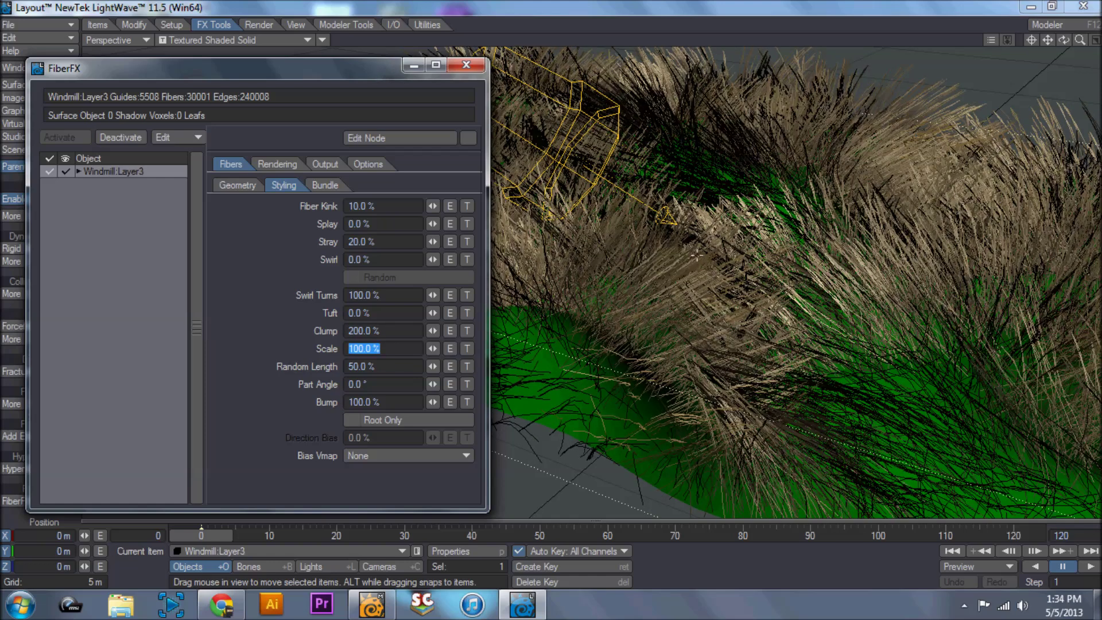
key("shift+Tab")
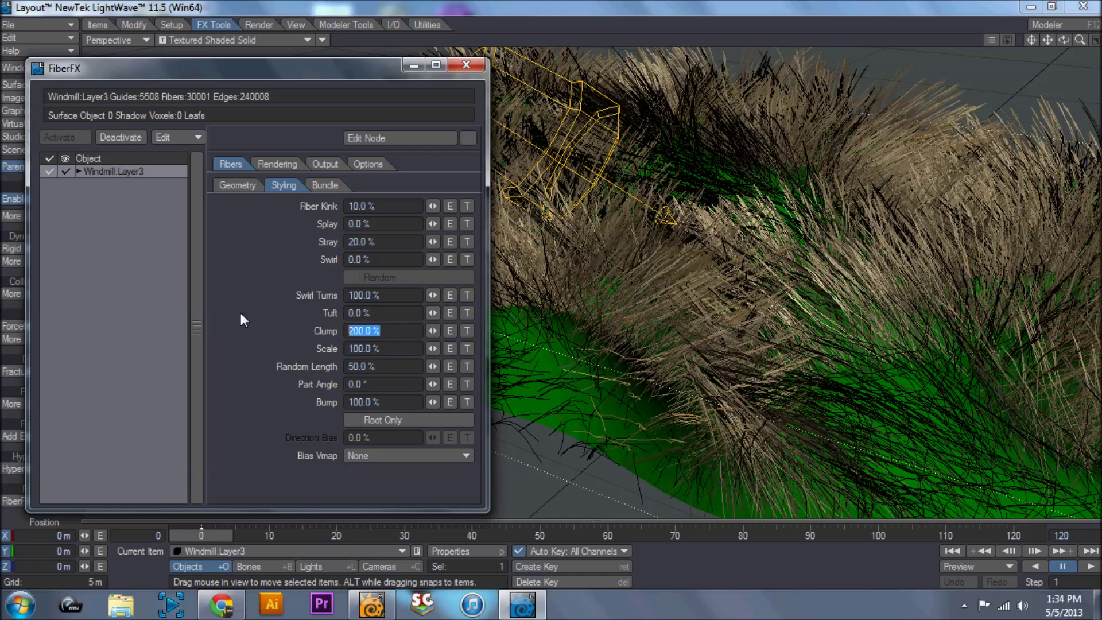
- Set the fibers' clump amount to 1000% and raise the fiber kink to 16.5%
type("1000")
key("Return")
left_click_drag(438, 208, 457, 207)
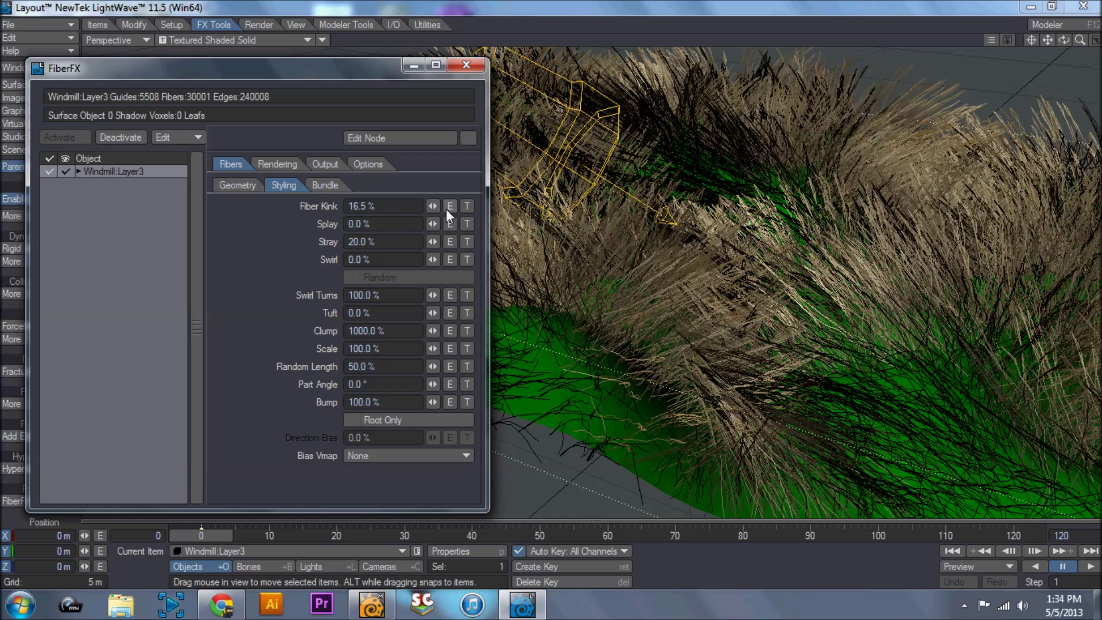
- Set the swirl of the fibers to 25% in the styling settings
left_click(382, 207)
left_click(380, 224)
left_click_drag(380, 224, 300, 228)
left_click(343, 241)
double_click(342, 241)
left_click(371, 260)
double_click(348, 259)
type("25")
key("Return")
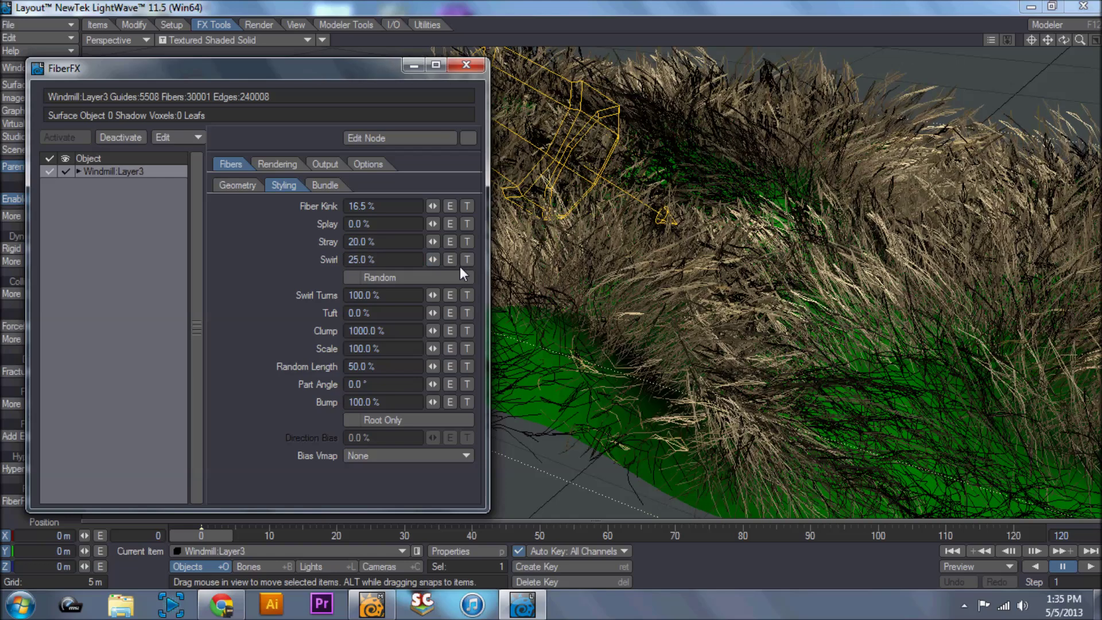
- Try the random option for the fiber swirl and leave it turned off
left_click(399, 278)
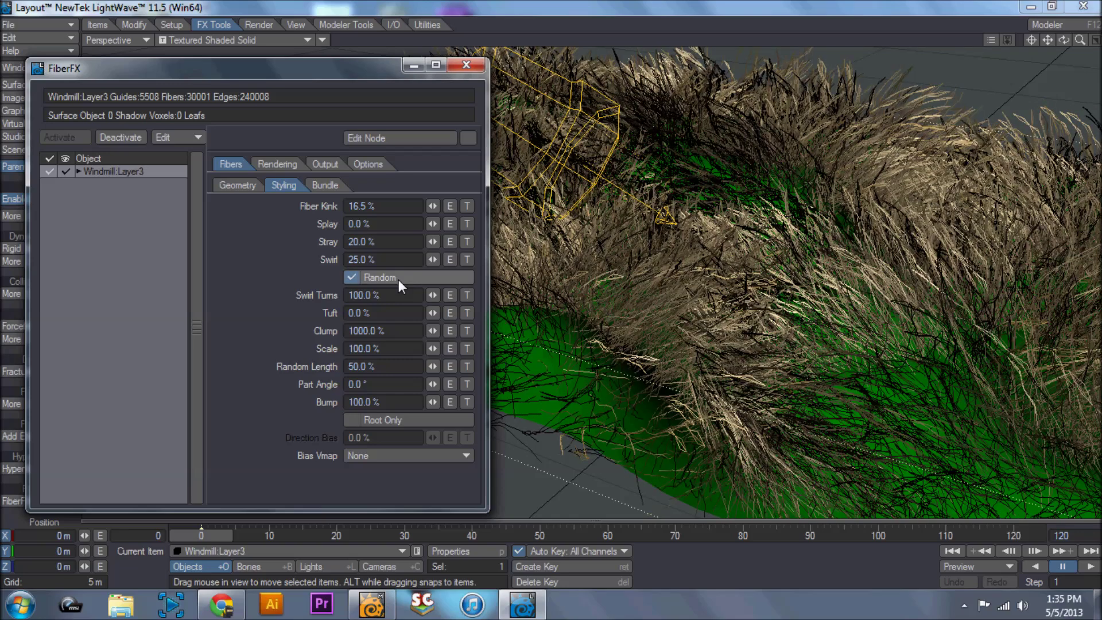
left_click(398, 277)
left_click(399, 278)
left_click(398, 279)
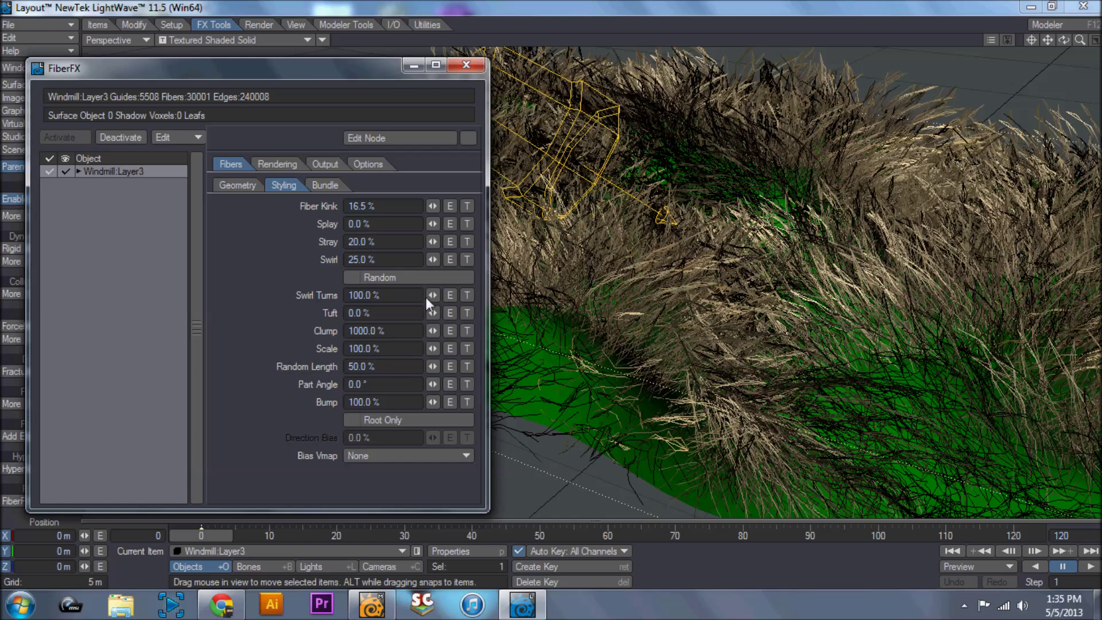
- Set the fibers' tuft amount to 100%
left_click(384, 311)
type("100")
key("Return")
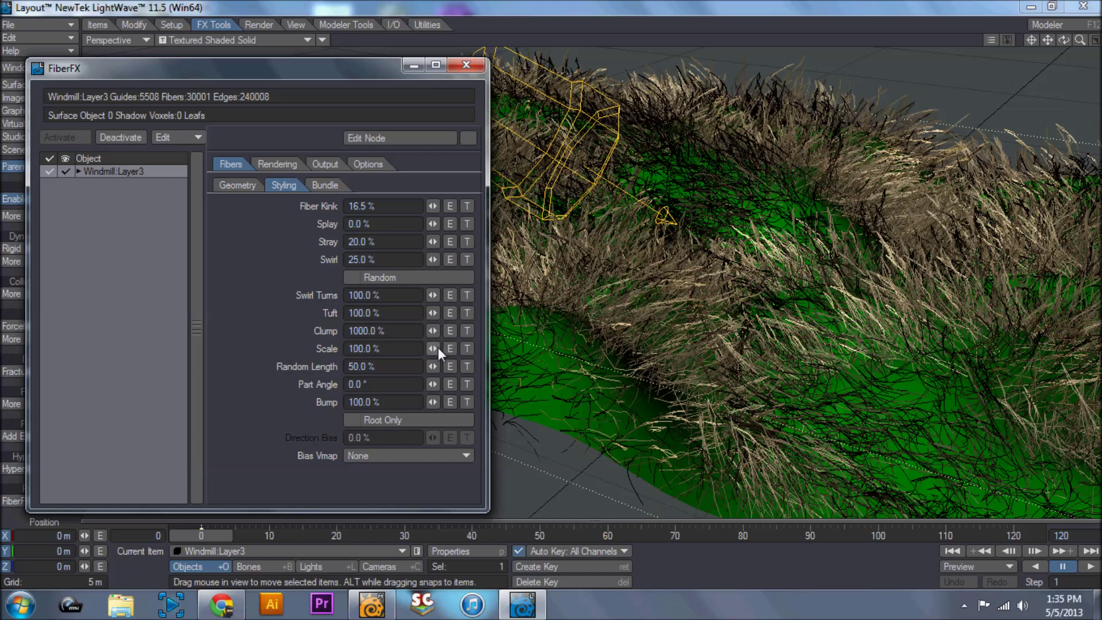
- Try a fiber scale of 166% with a random length of 100%, and return the random length to 50%
mouse_move(433, 348)
left_mouse_down()
mouse_move(460, 348)
mouse_move(436, 346)
mouse_move(450, 348)
left_mouse_up()
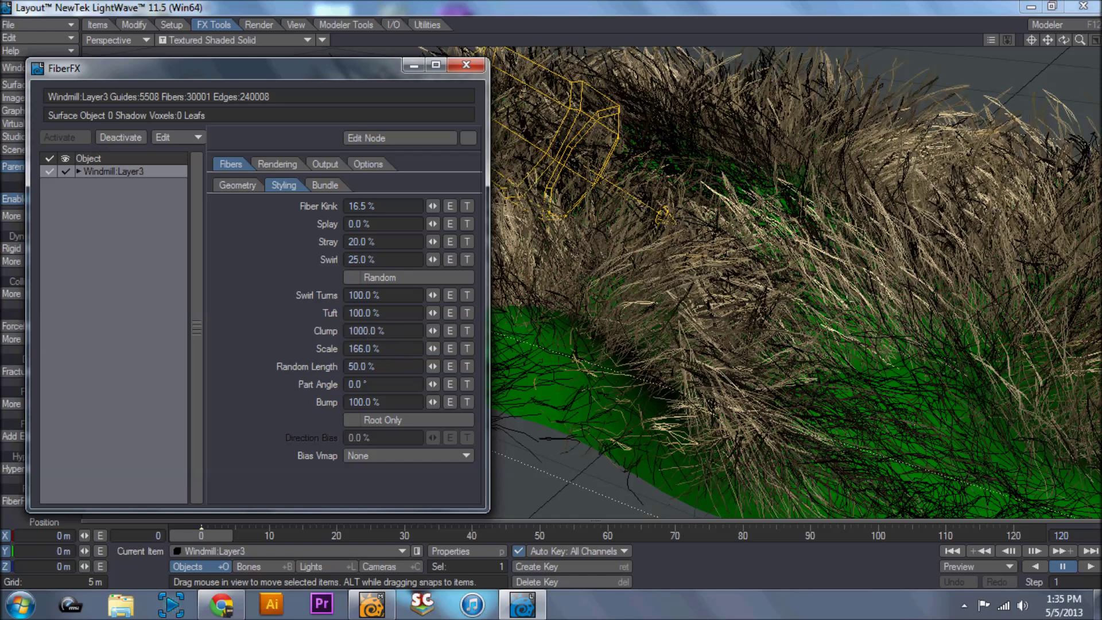
left_click(401, 366)
type("100")
key("Return")
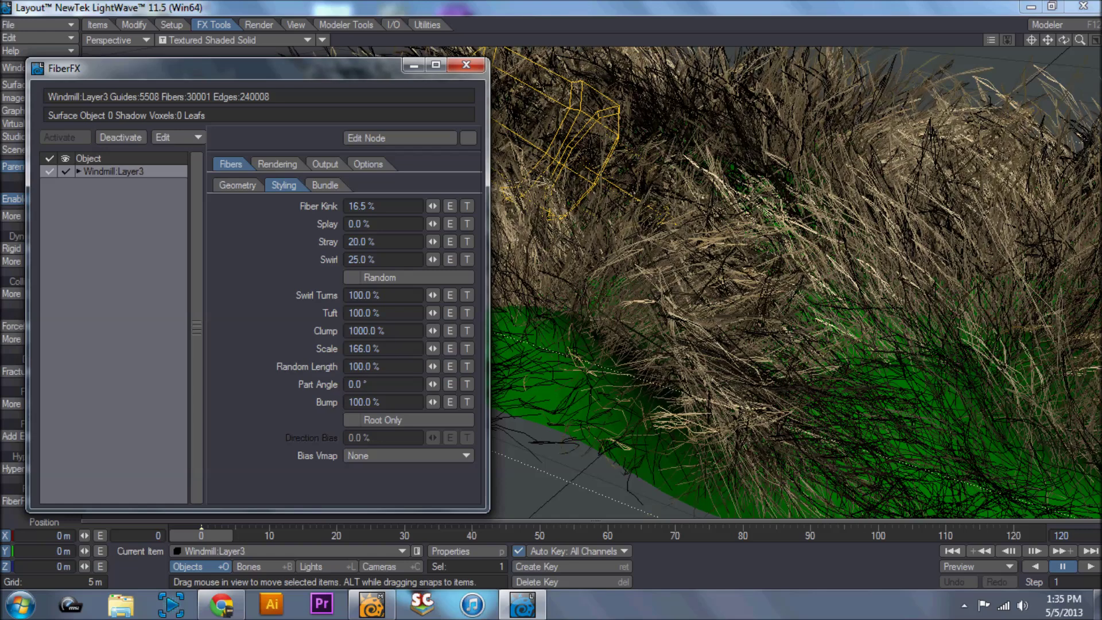
left_click(375, 366)
type("50")
key("Return")
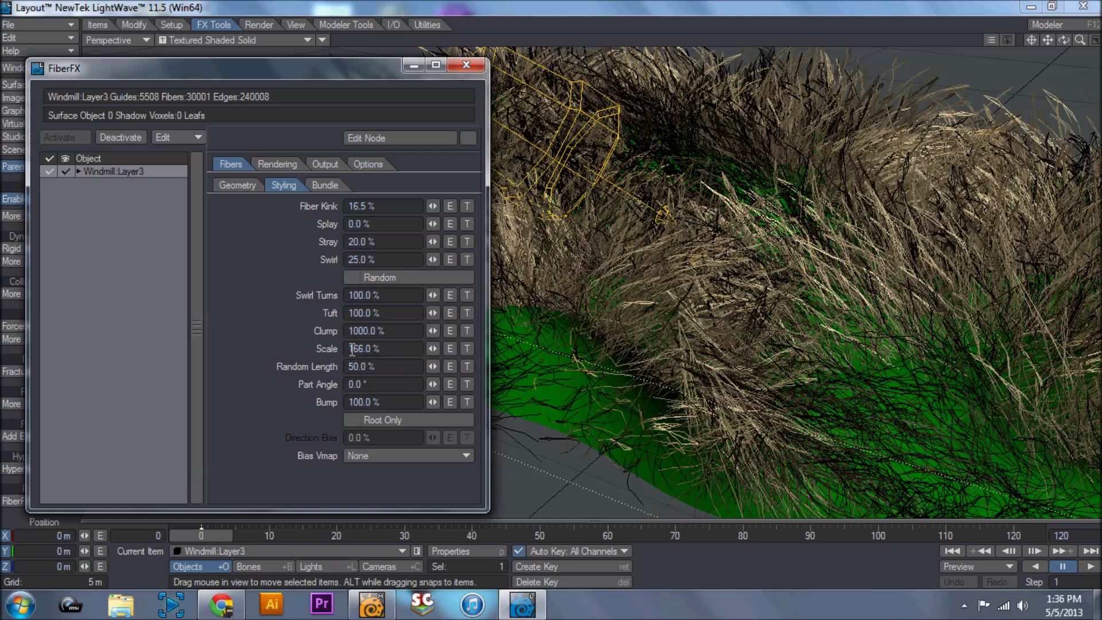
- Set the fiber scale to 150%
left_click_drag(352, 350, 364, 352)
type("50")
key("Return")
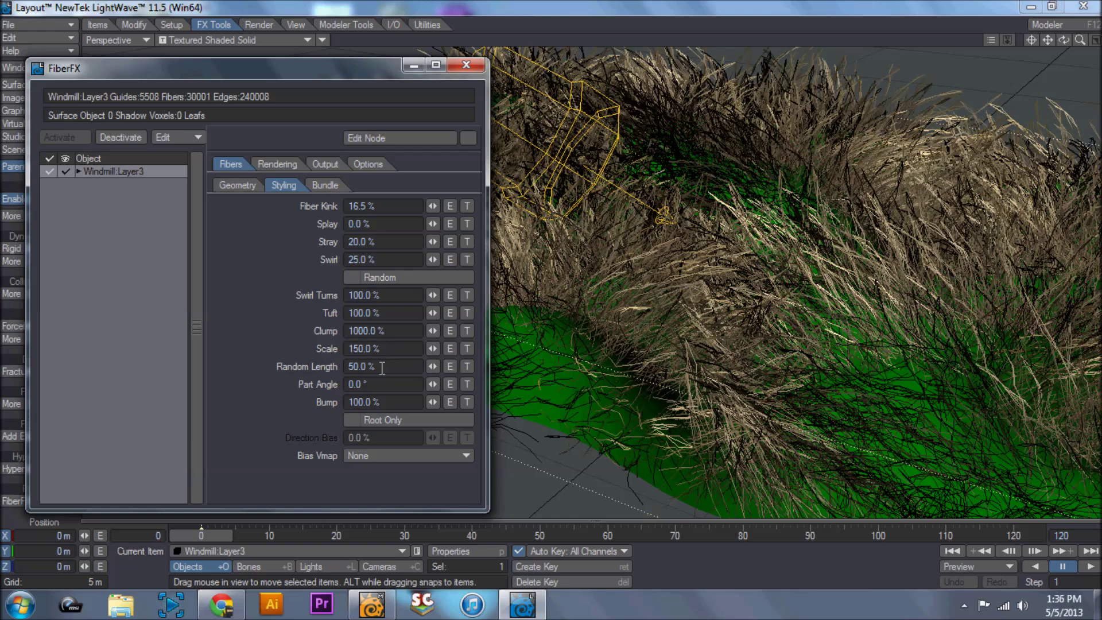
- Try a different bump amount for the fibers and set it back to 100%
left_click_drag(383, 368, 303, 356)
key("Tab")
left_click(394, 402)
left_click_drag(432, 404, 410, 405)
left_click(398, 399)
type("100")
key("Return")
- Try the Braid and Twist bundle types on the fibers and return the bundle setting to None
left_click(325, 185)
left_click(370, 206)
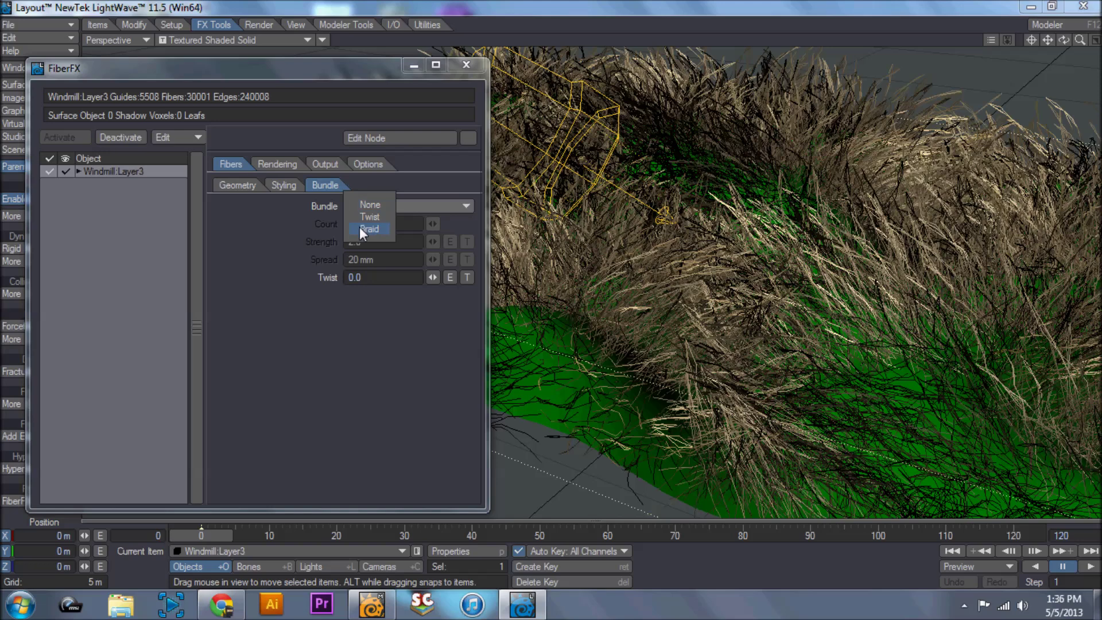
left_click(360, 228)
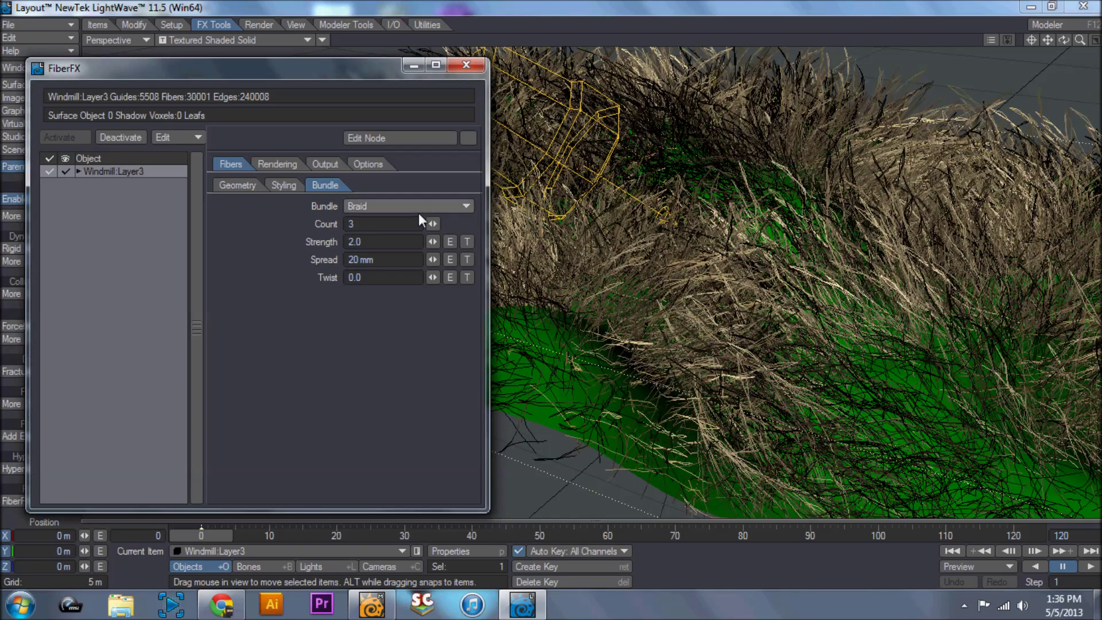
left_click(419, 210)
left_click(419, 195)
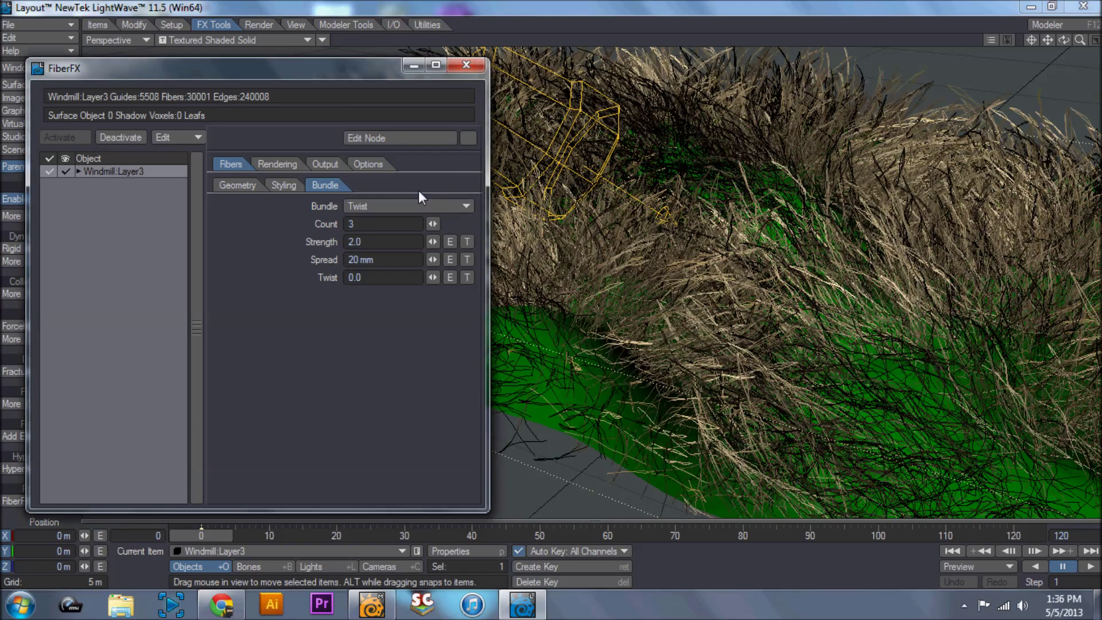
left_click(417, 205)
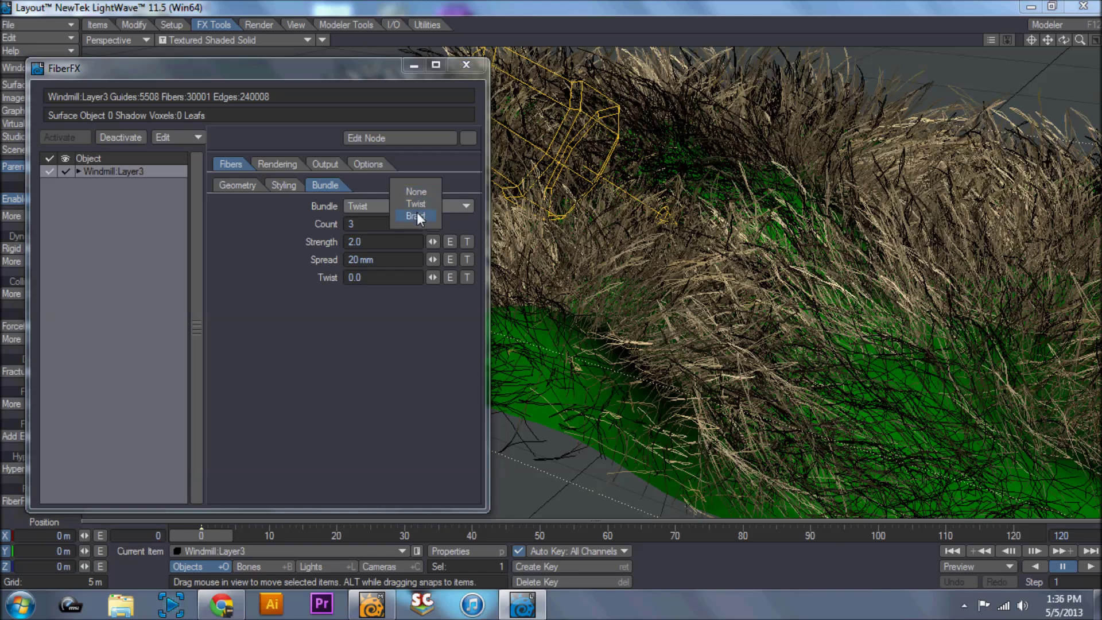
left_click(421, 191)
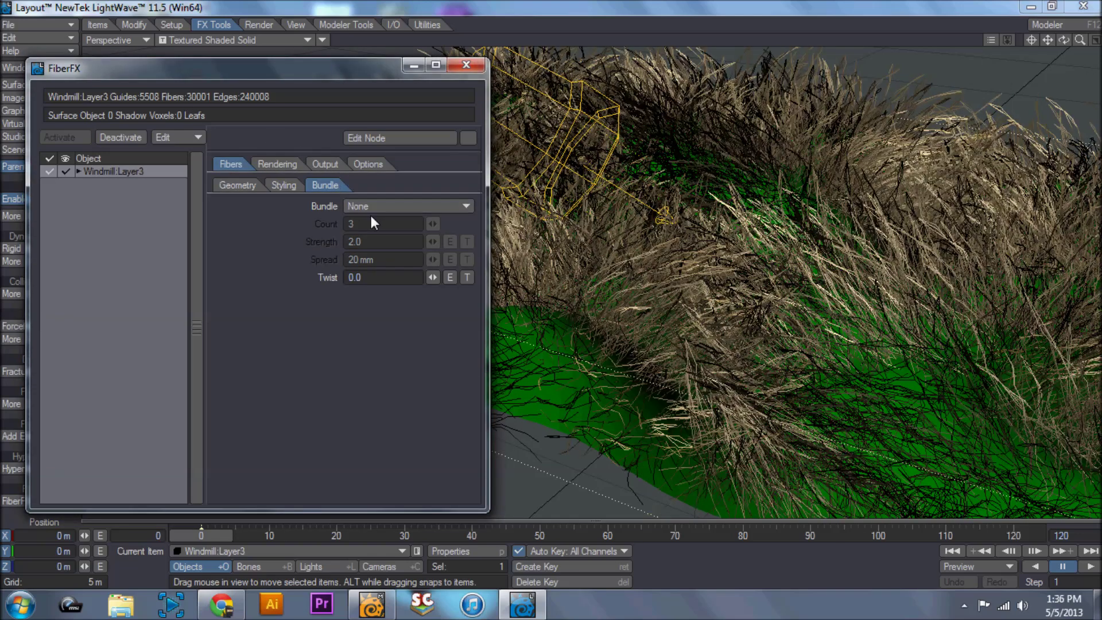
- Open the fibers' rendering color settings and switch the perspective viewport to VPR display
left_click(278, 164)
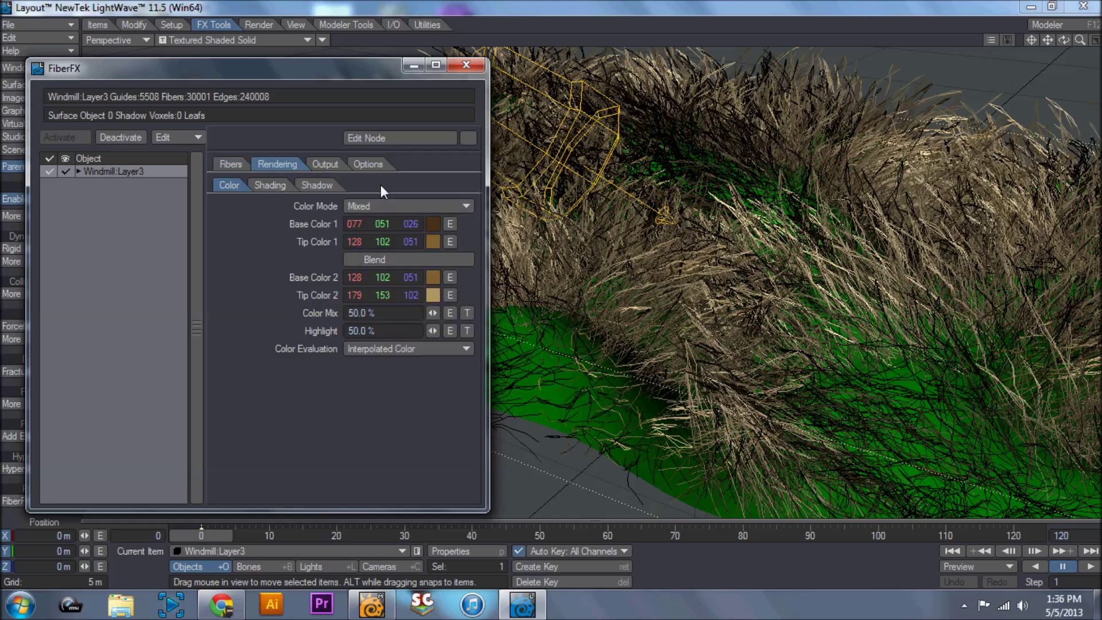
left_click(286, 38)
left_click(327, 119)
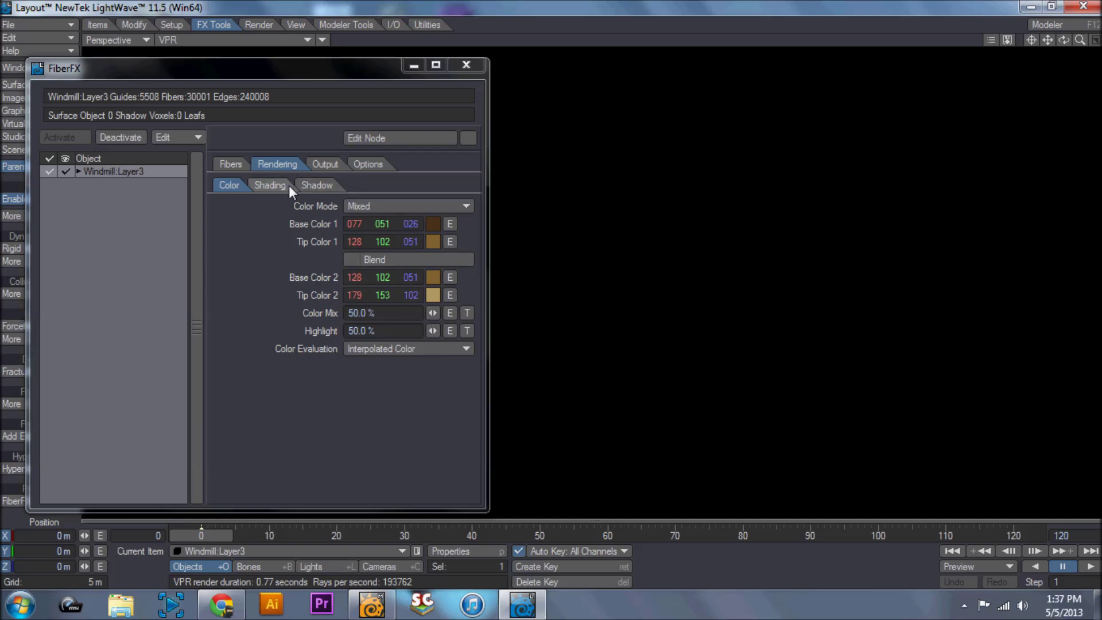
- Lower the fibers' self shadow to 18% and cast shadow to 17%
left_click(309, 185)
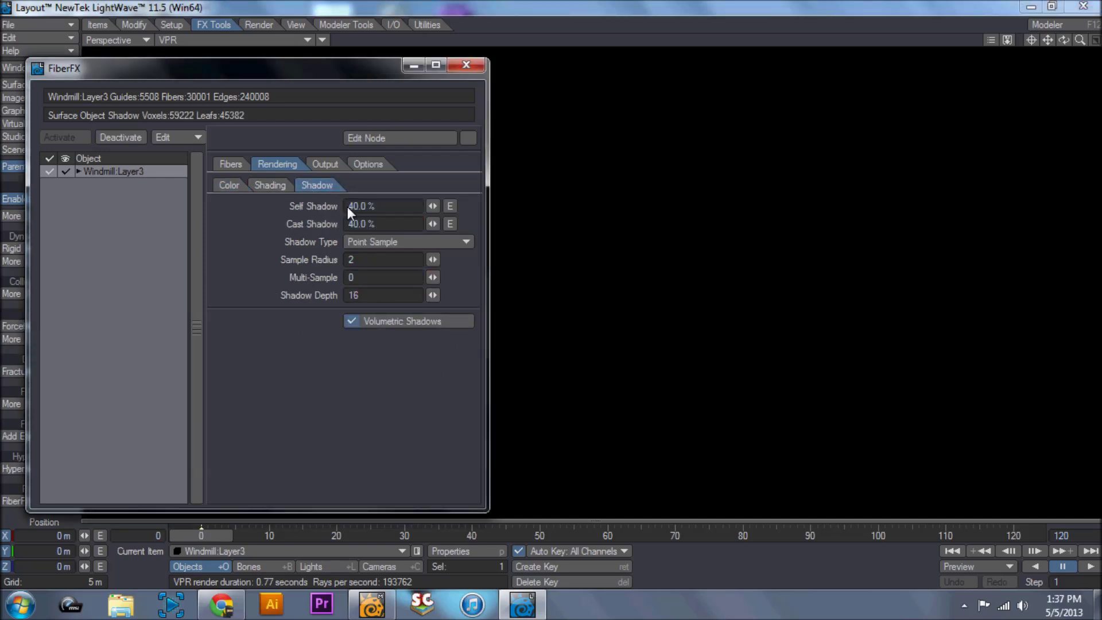
left_click_drag(433, 206, 399, 224)
left_click_drag(399, 224, 383, 224)
- Set the fibers' diffuse shading to 0% and their luminosity to 100%
left_click(272, 187)
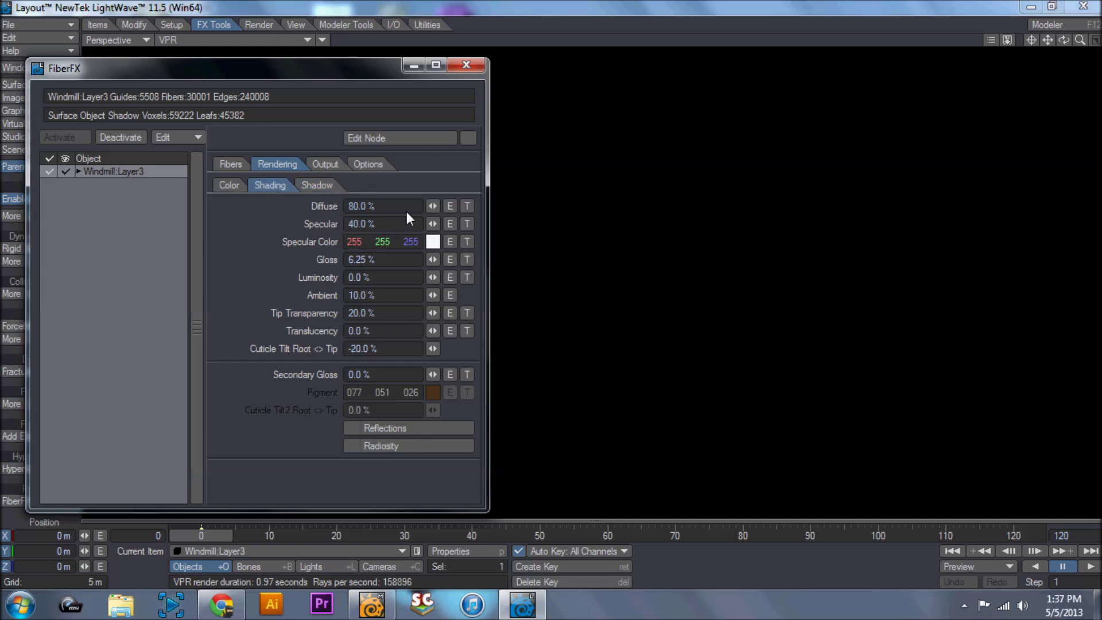
left_click_drag(433, 206, 414, 207)
left_click_drag(436, 278, 448, 278)
left_click(406, 279)
type("100")
key("Return")
left_click_drag(225, 212, 133, 213)
- Set both the self shadow and the cast shadow of the fibers to 2%
left_click(325, 186)
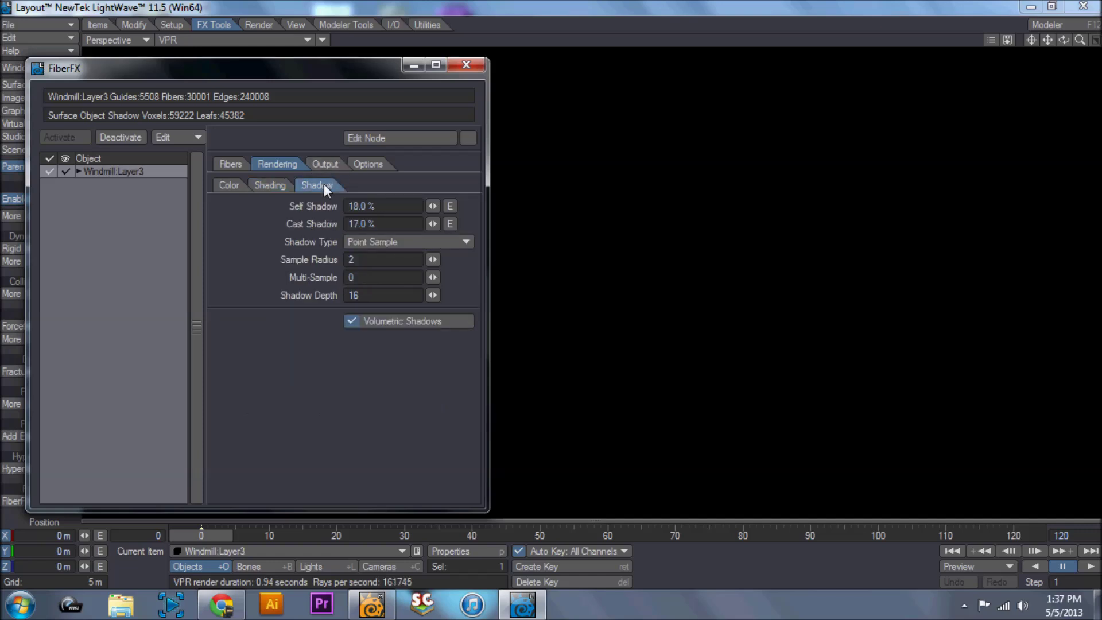
left_click(379, 206)
type("2")
key("Tab")
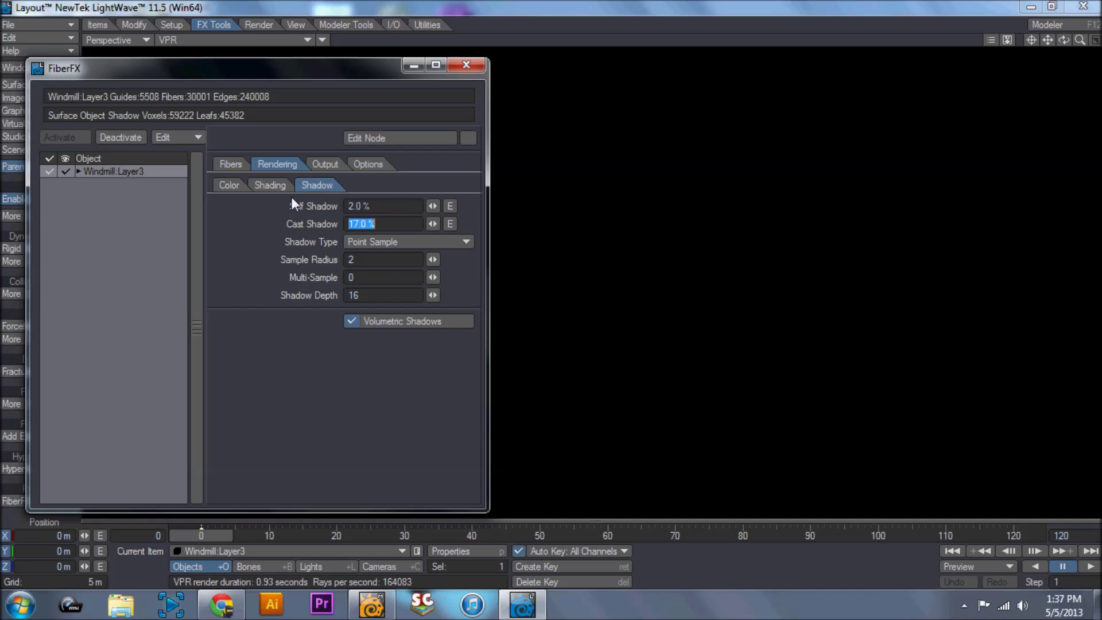
type("2")
key("Tab")
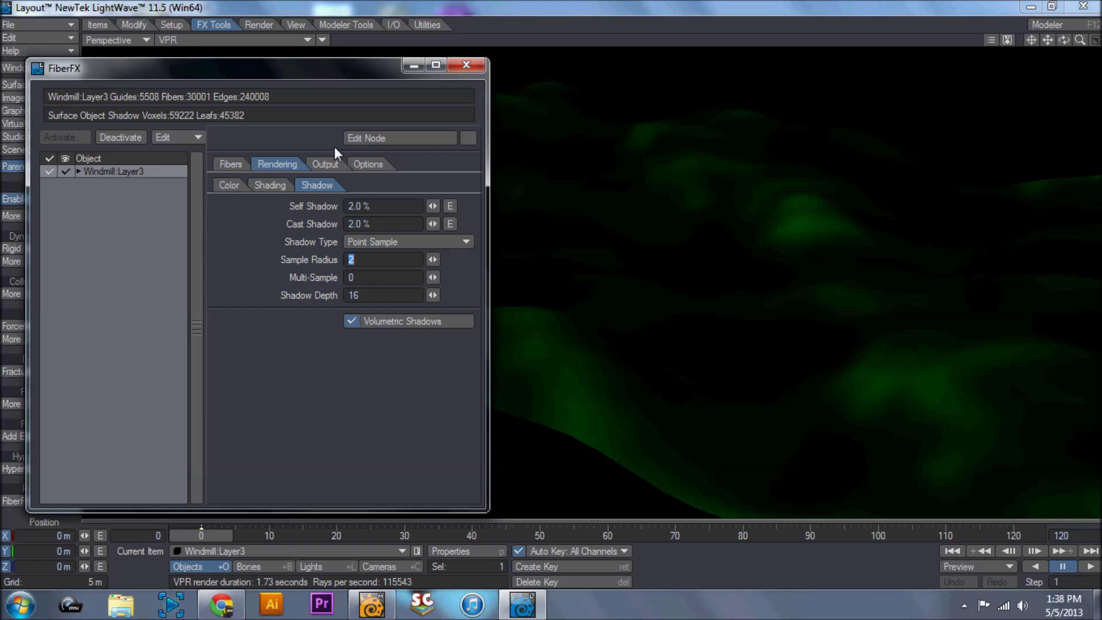
- Set the fibers' tip transparency to 0% in the shading settings
left_click(280, 184)
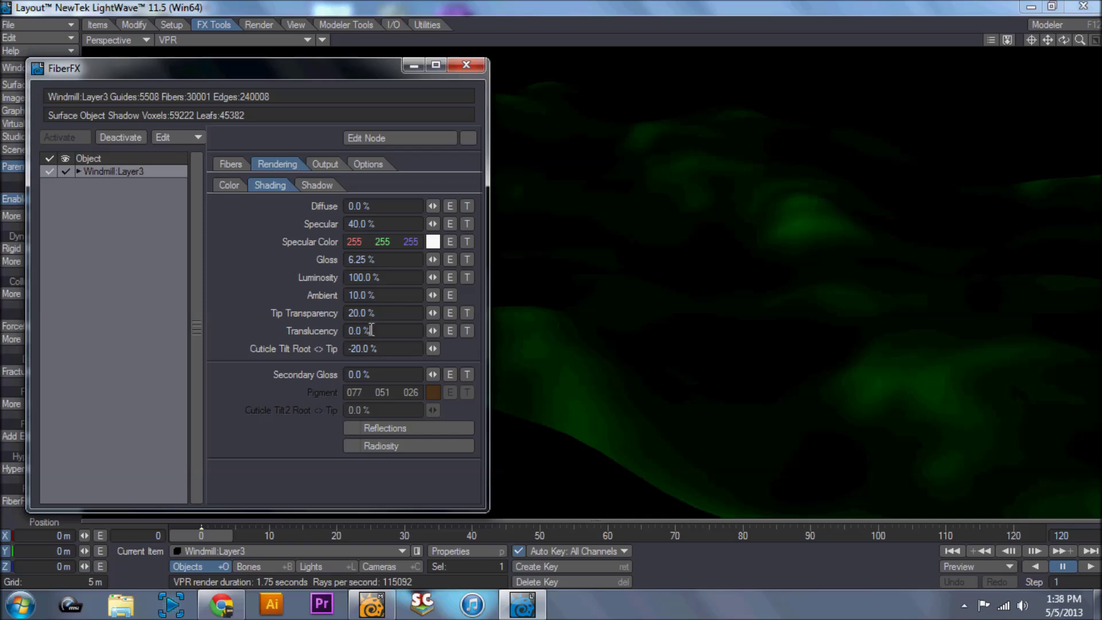
left_click(372, 330)
left_click(380, 314)
type("0")
key("Tab")
- Change the fibers' specular color to pure red (255, 0, 0)
left_click(433, 243)
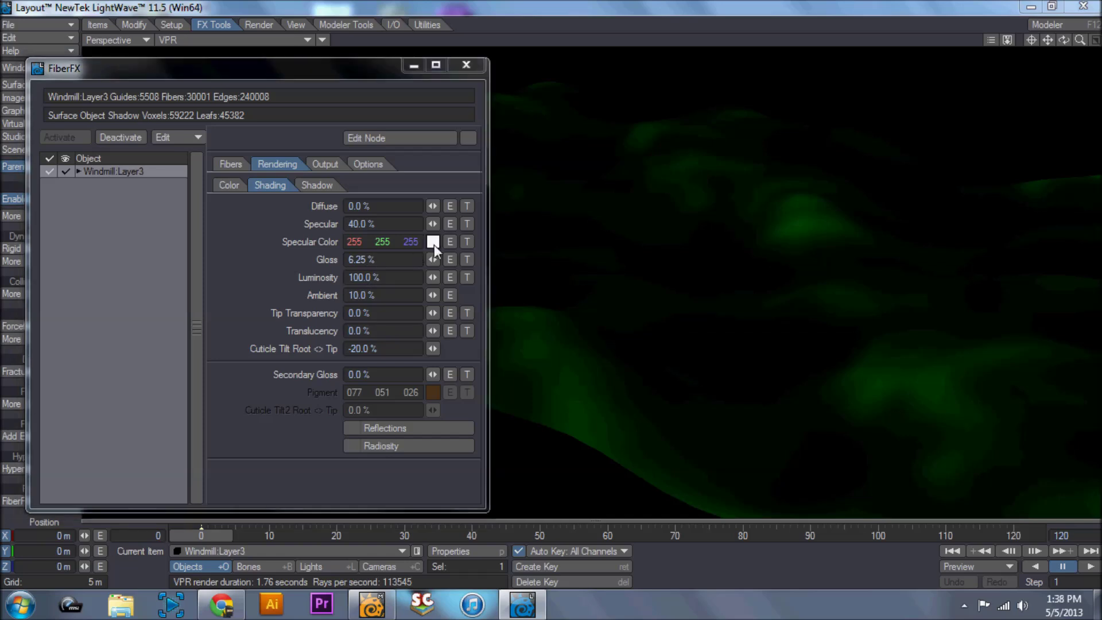
left_click(51, 146)
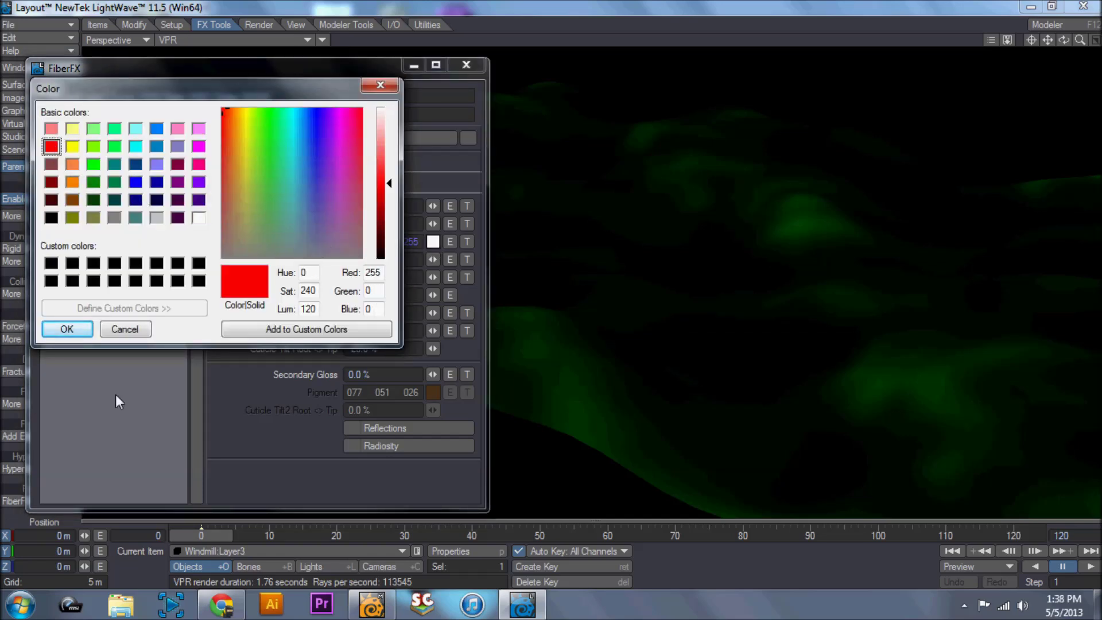
left_click(66, 329)
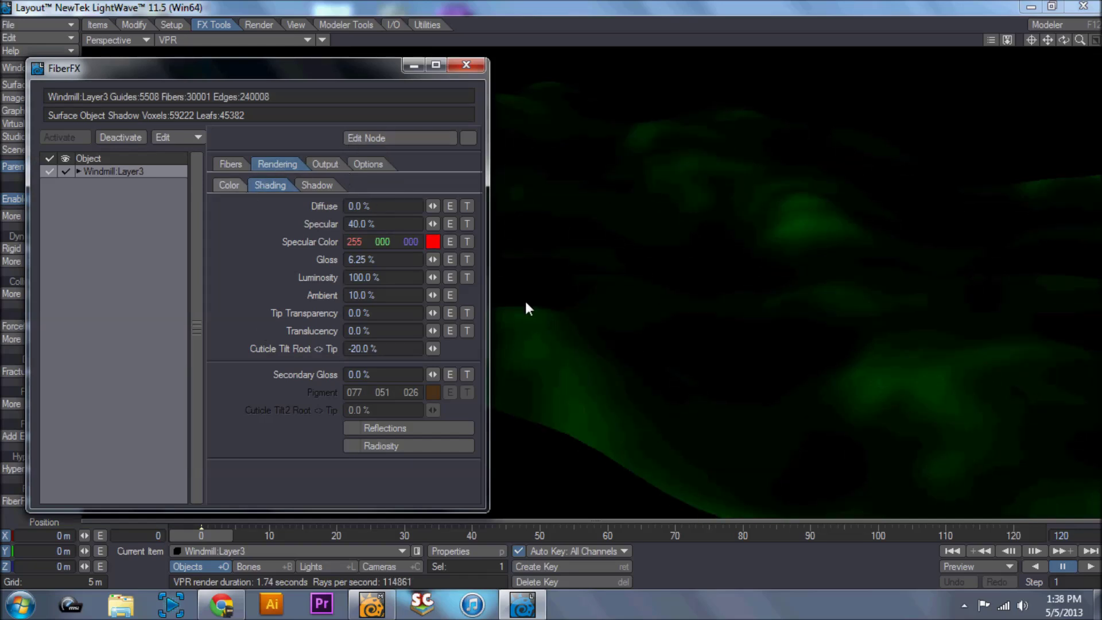
- Raise the fibers' color mix and highlight to 100%
left_click(229, 185)
left_click(422, 213)
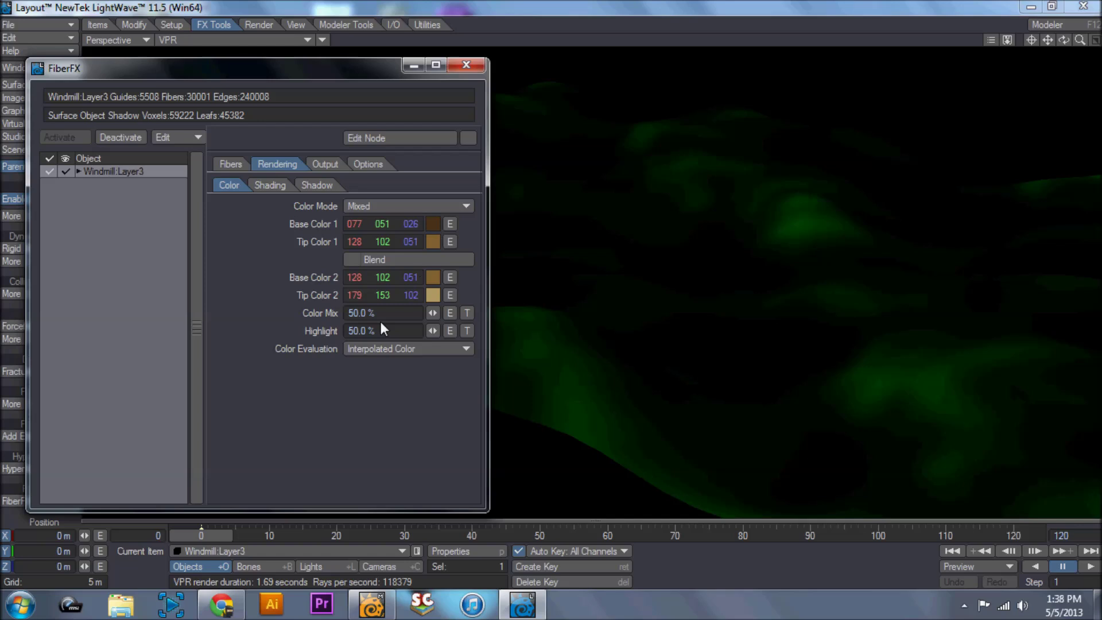
left_click_drag(433, 313, 462, 332)
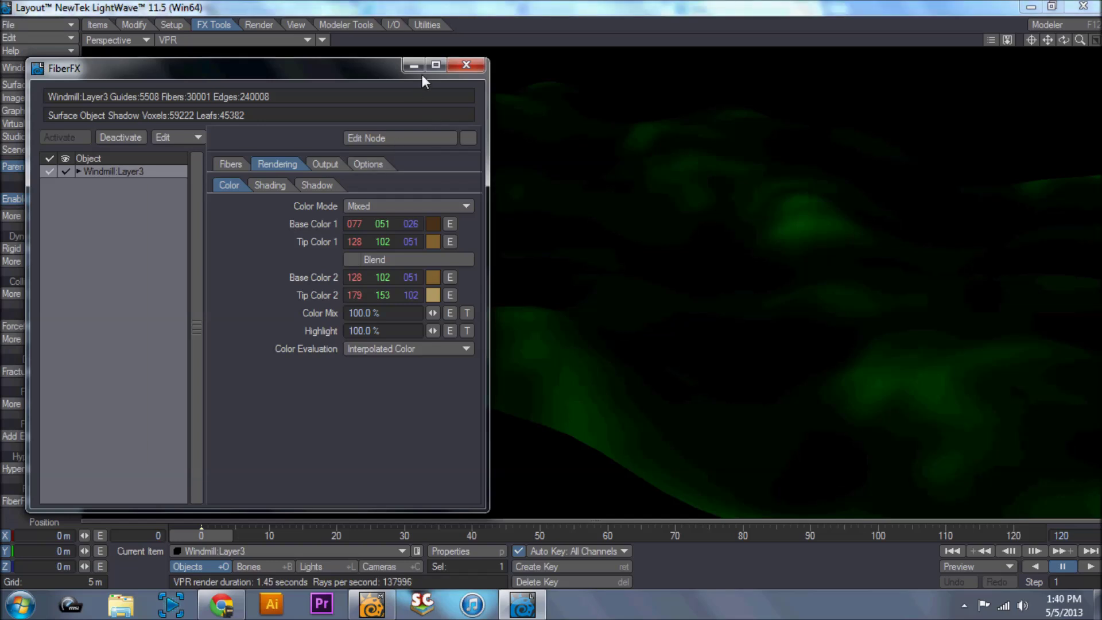
- Minimize the FiberFX window, run a test render of the current frame and close the rendered image
left_click(261, 23)
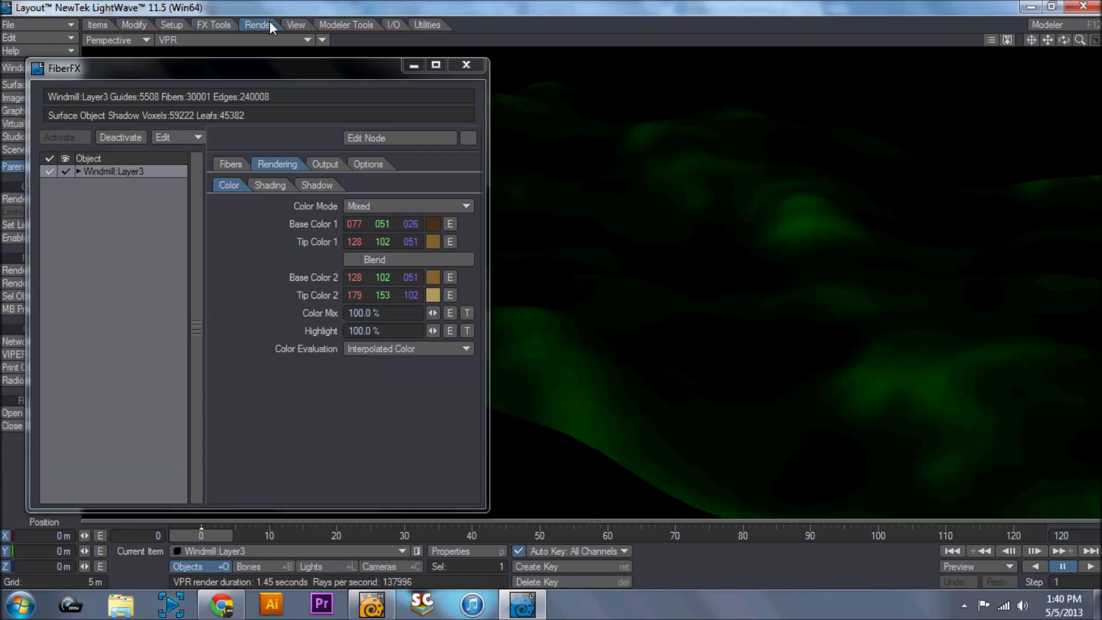
left_click(414, 65)
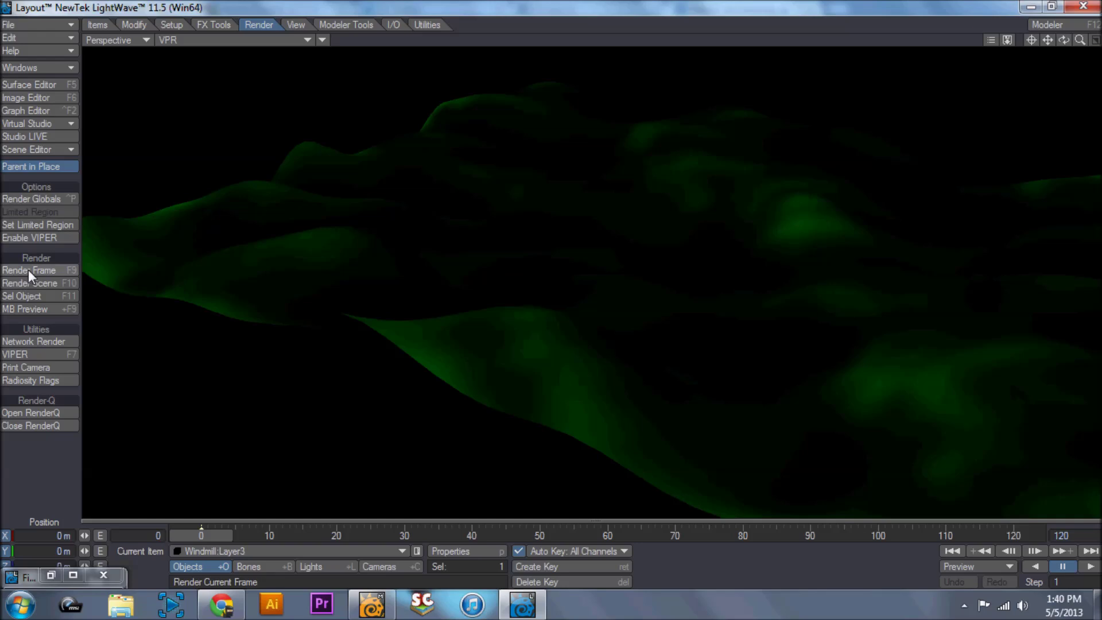
left_click(28, 270)
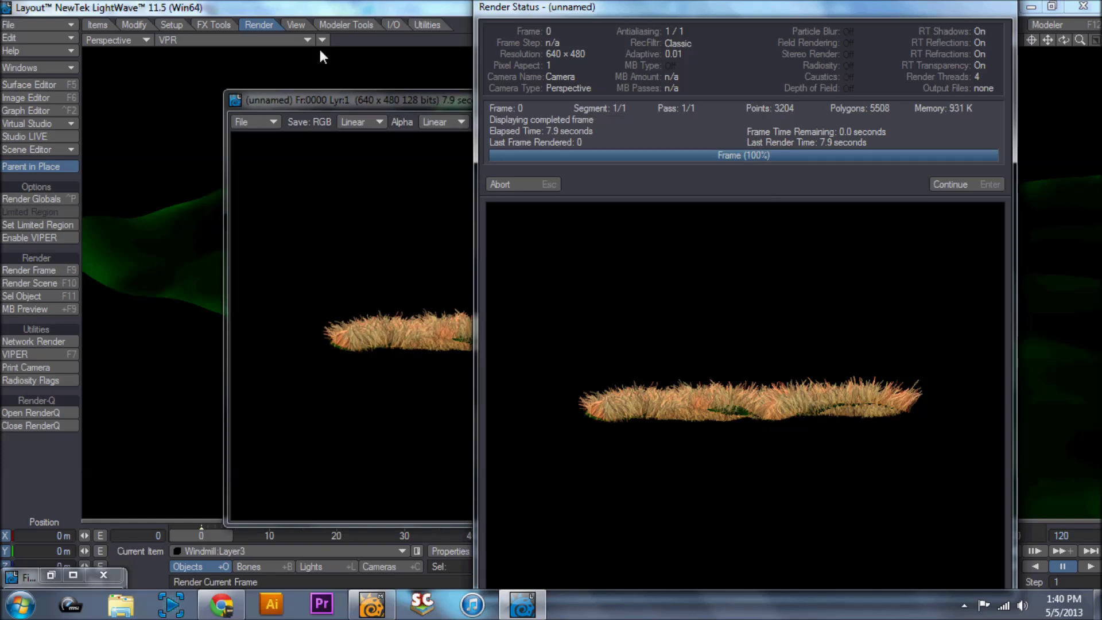
left_click(542, 184)
left_click(733, 98)
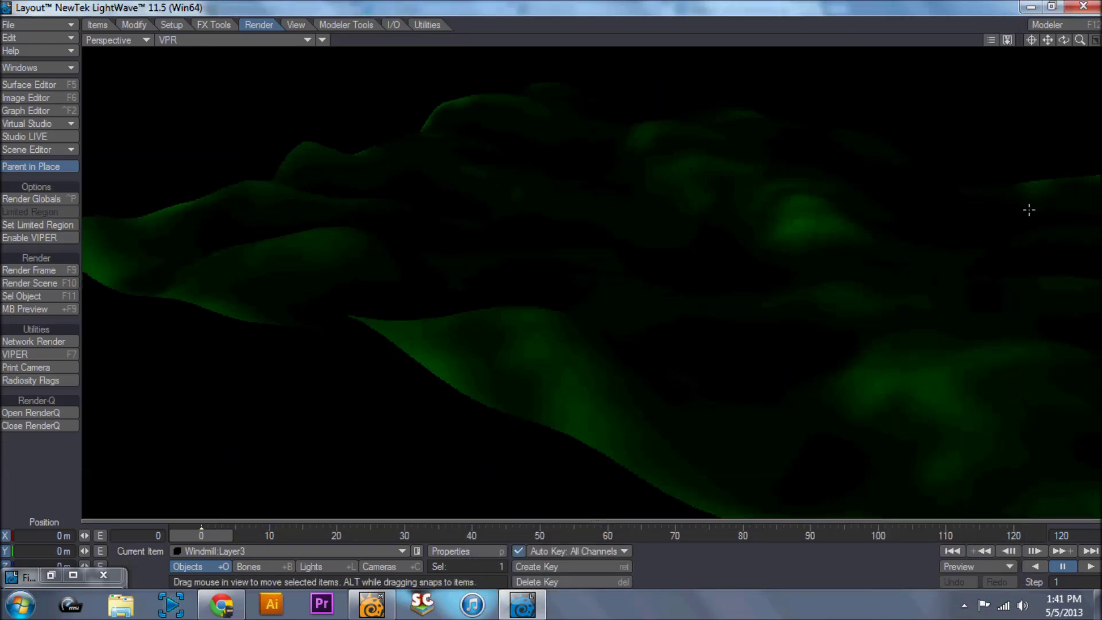
- Reframe the camera closer to the terrain at about 4.4° heading and 25.6° pitch, and render the current frame
key("6")
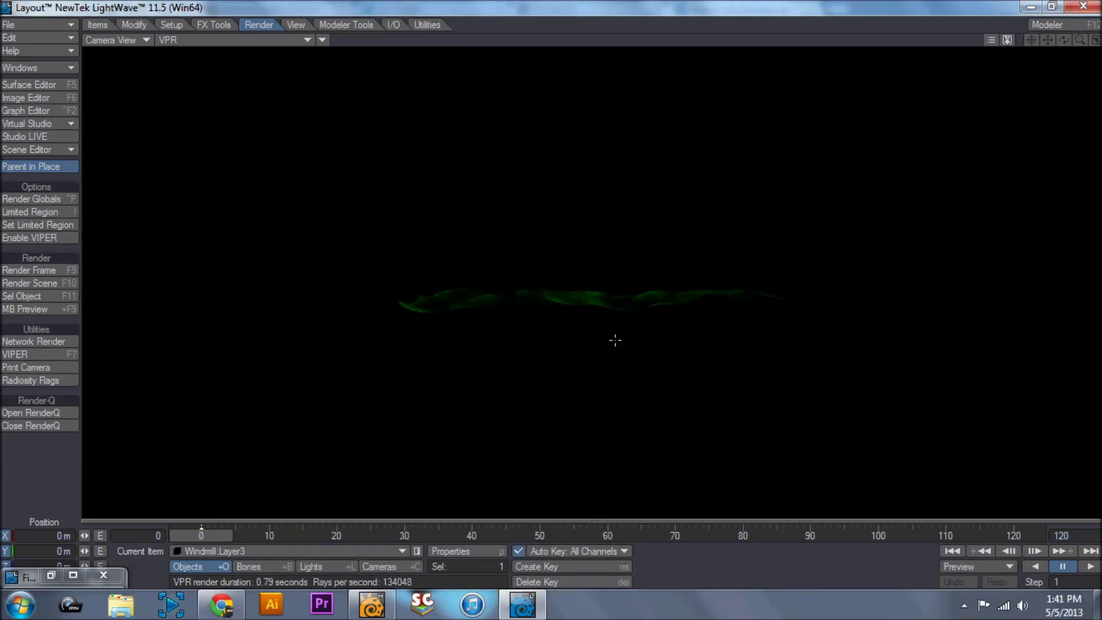
left_click(411, 566)
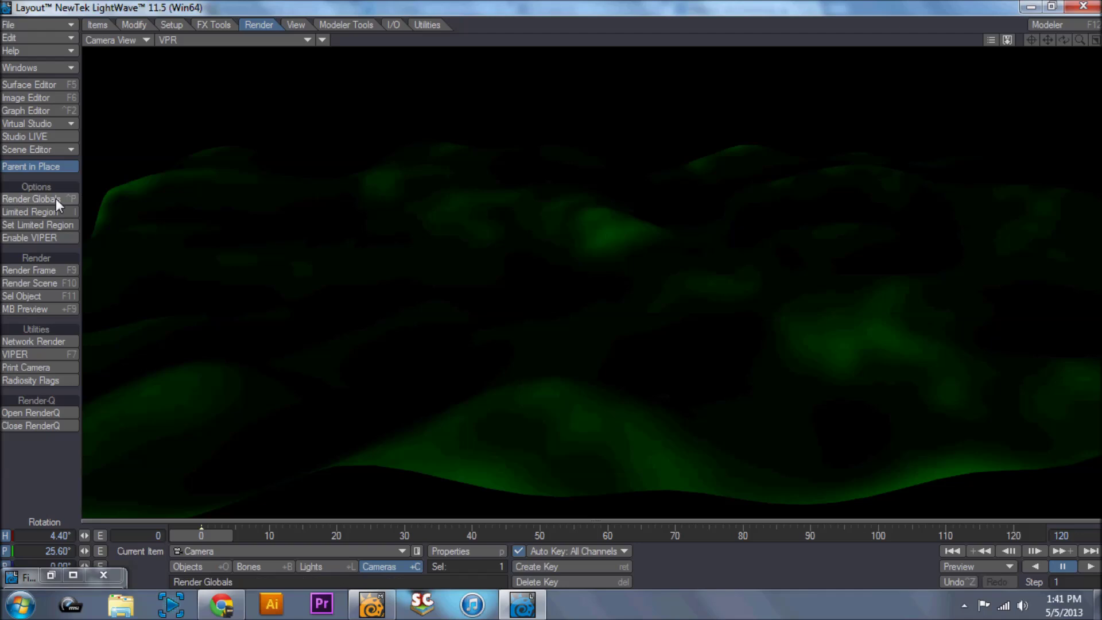
left_click(50, 270)
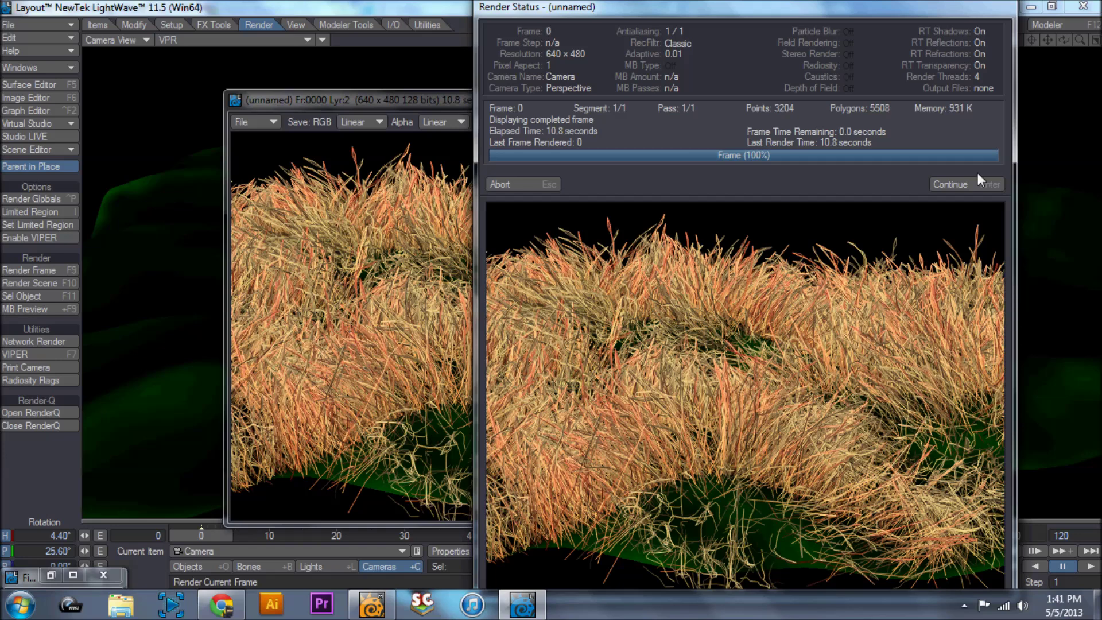
left_click(553, 184)
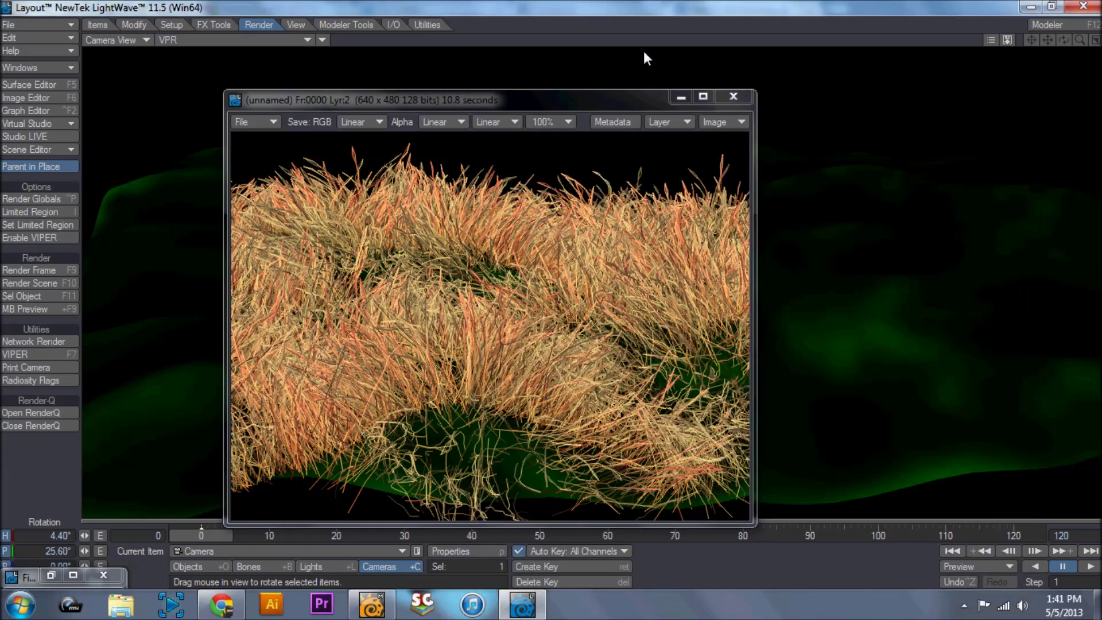
- Close the rendered image and bring the FiberFX window back at a reduced size over the viewport
left_click(743, 98)
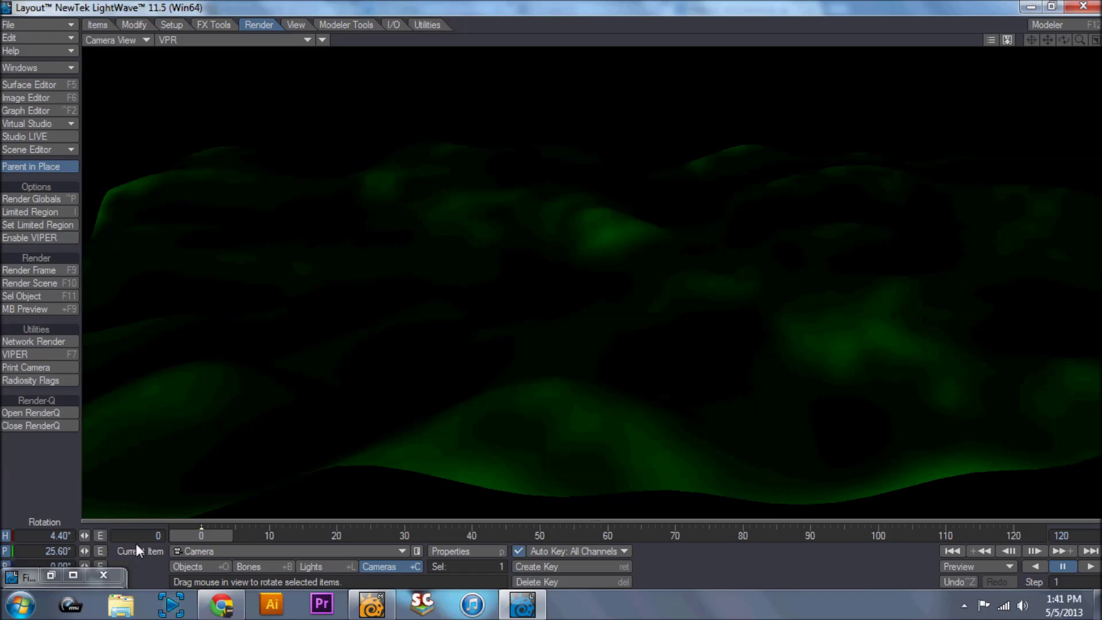
left_click(74, 574)
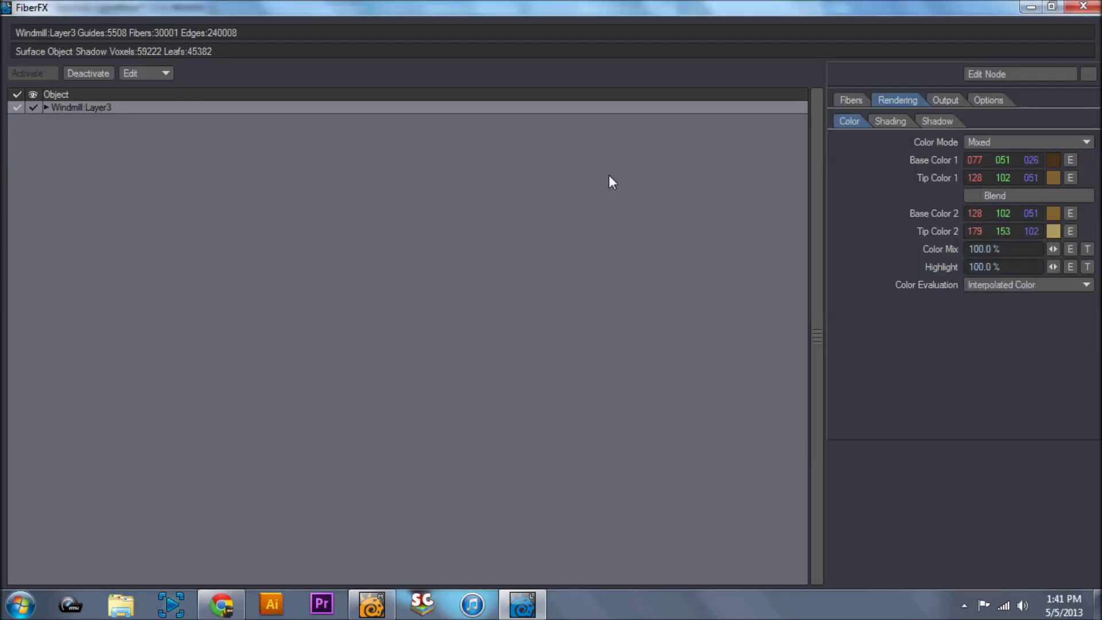
left_click(1052, 6)
left_click_drag(880, 104, 463, 82)
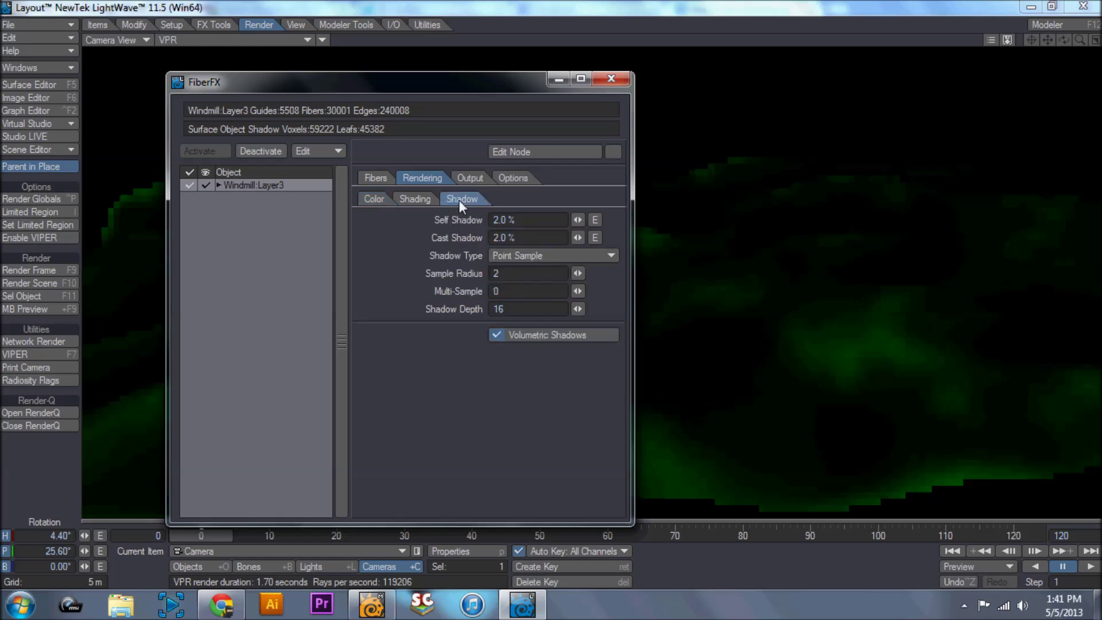
- Change the fibers' specular color to brown (128, 64, 0)
left_click(428, 202)
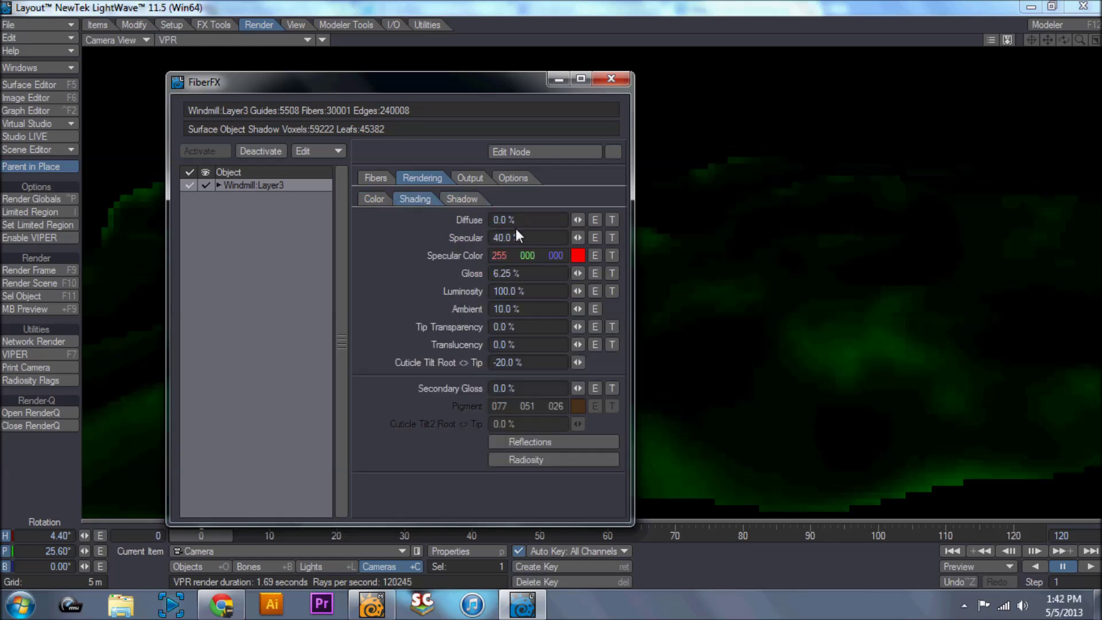
left_click(577, 255)
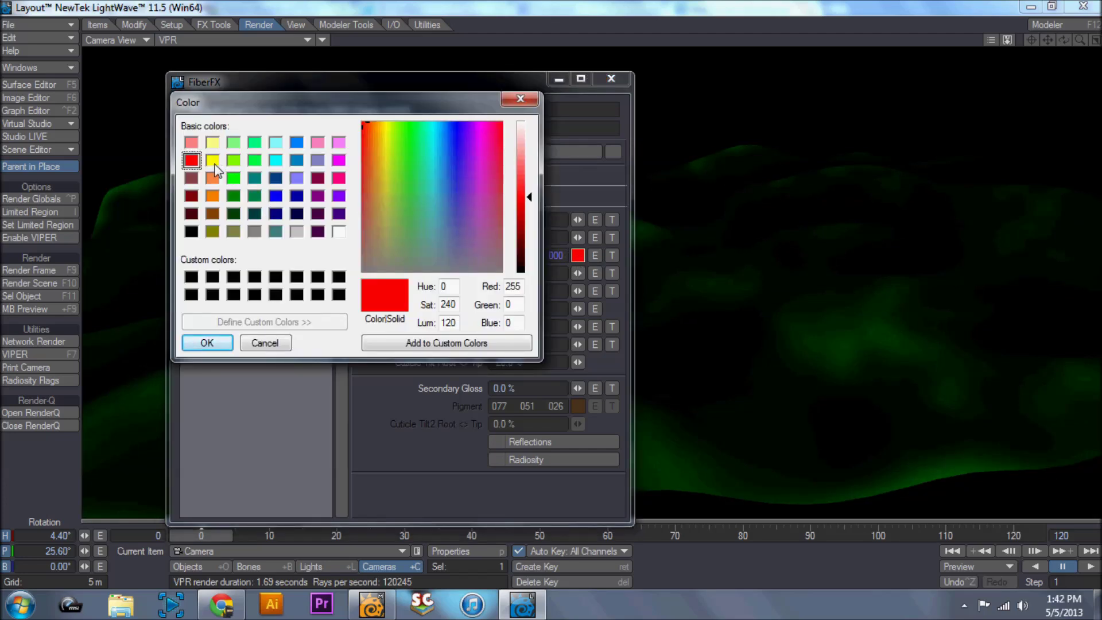
left_click(212, 213)
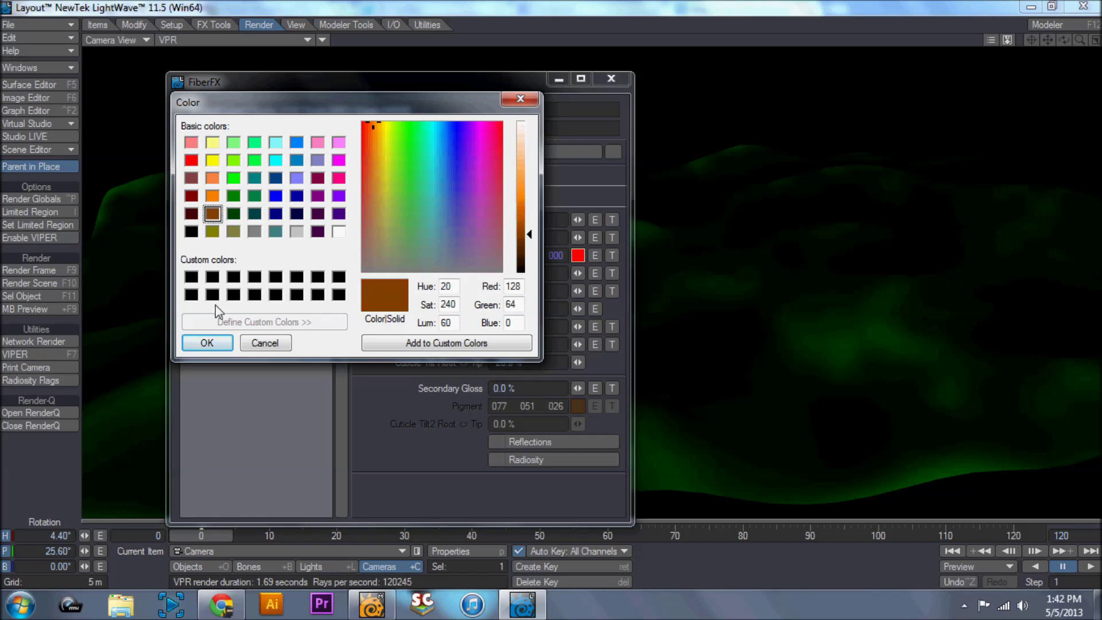
left_click(215, 343)
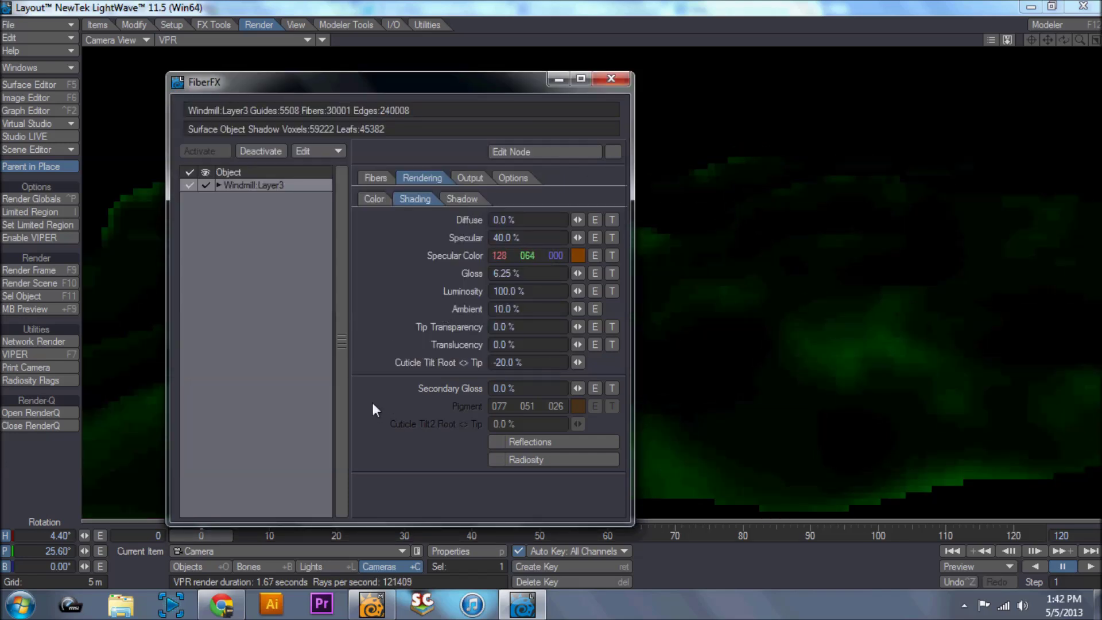
- Test render the current frame with the brown specular color and close the rendered image
left_click(50, 269)
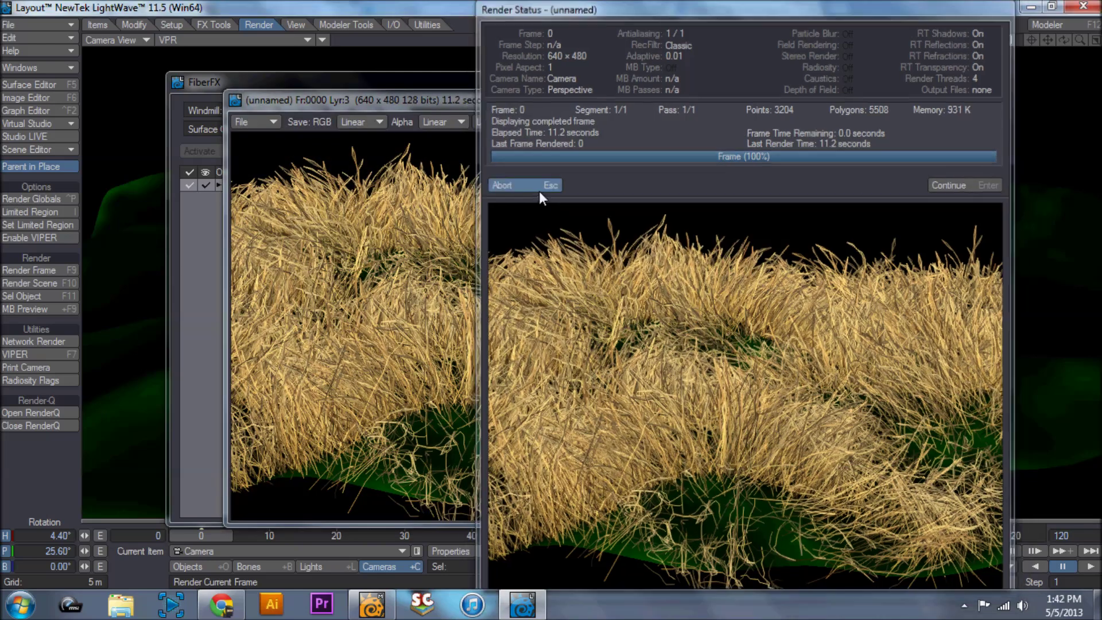
left_click(539, 190)
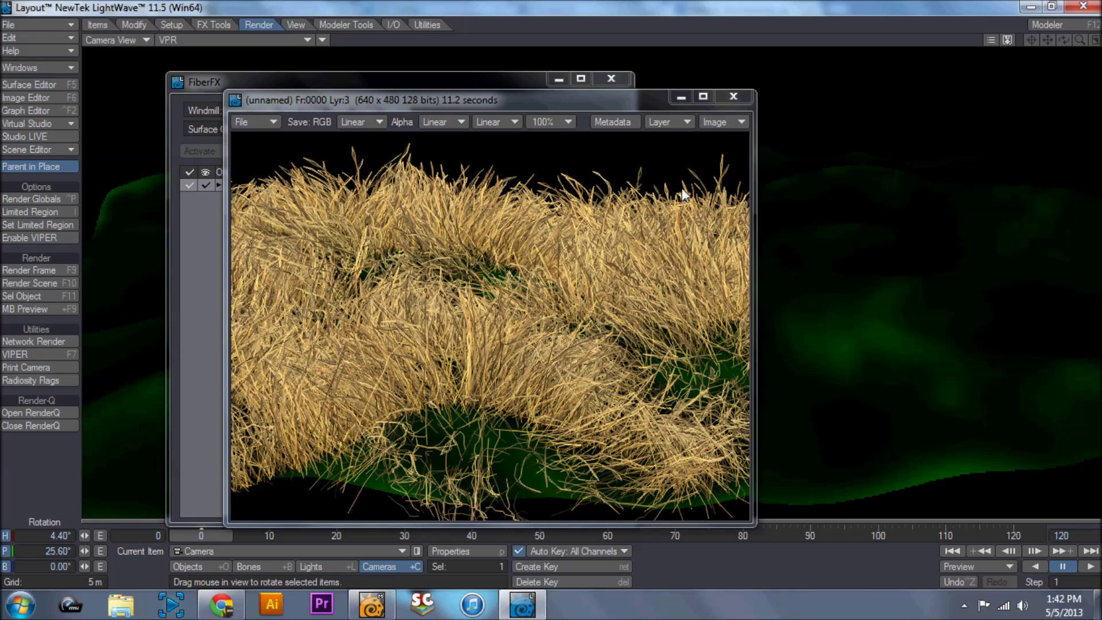
left_click(733, 97)
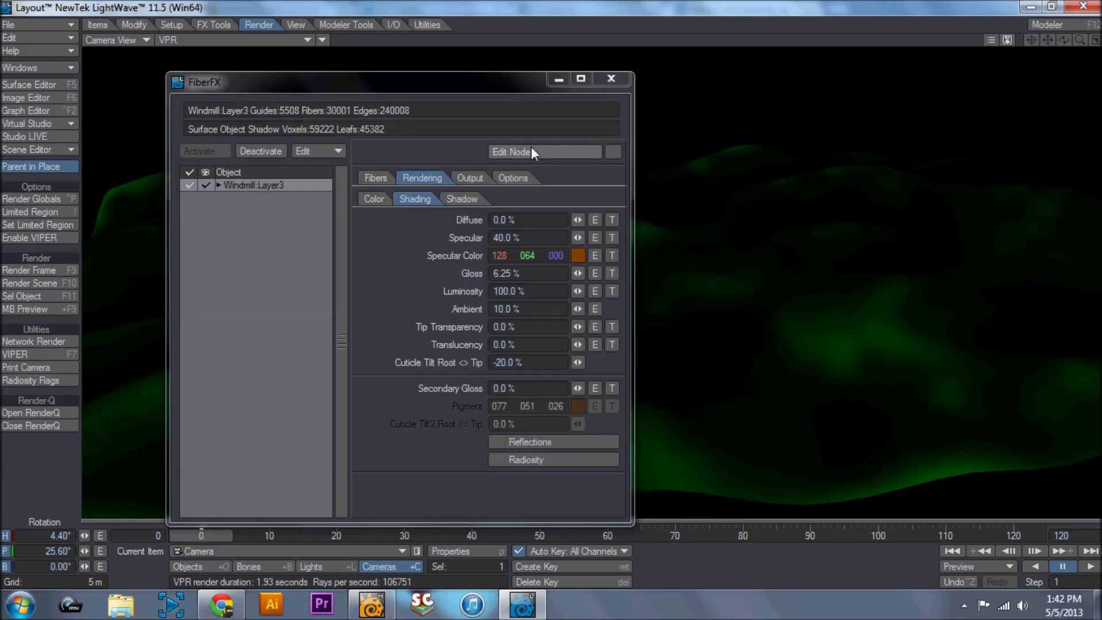
left_click(474, 175)
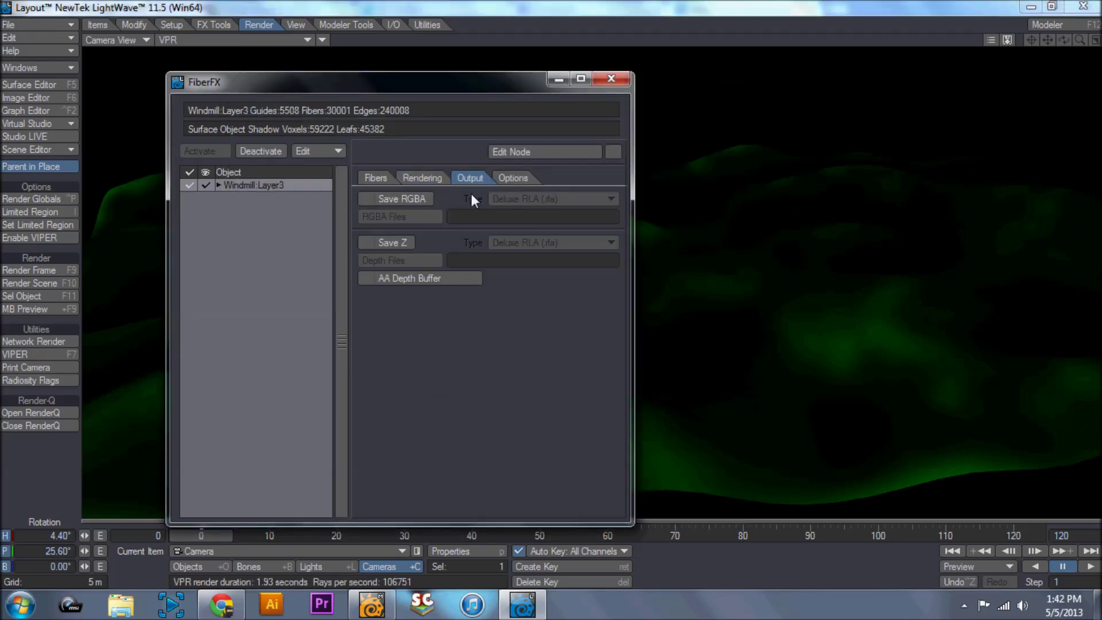
left_click(512, 180)
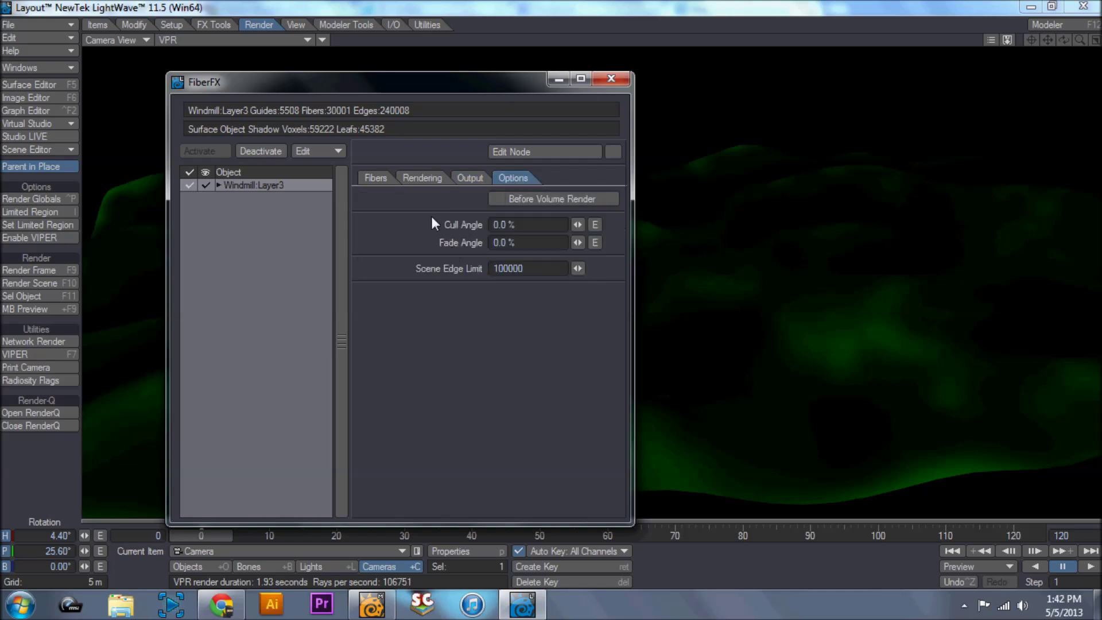
left_click(421, 178)
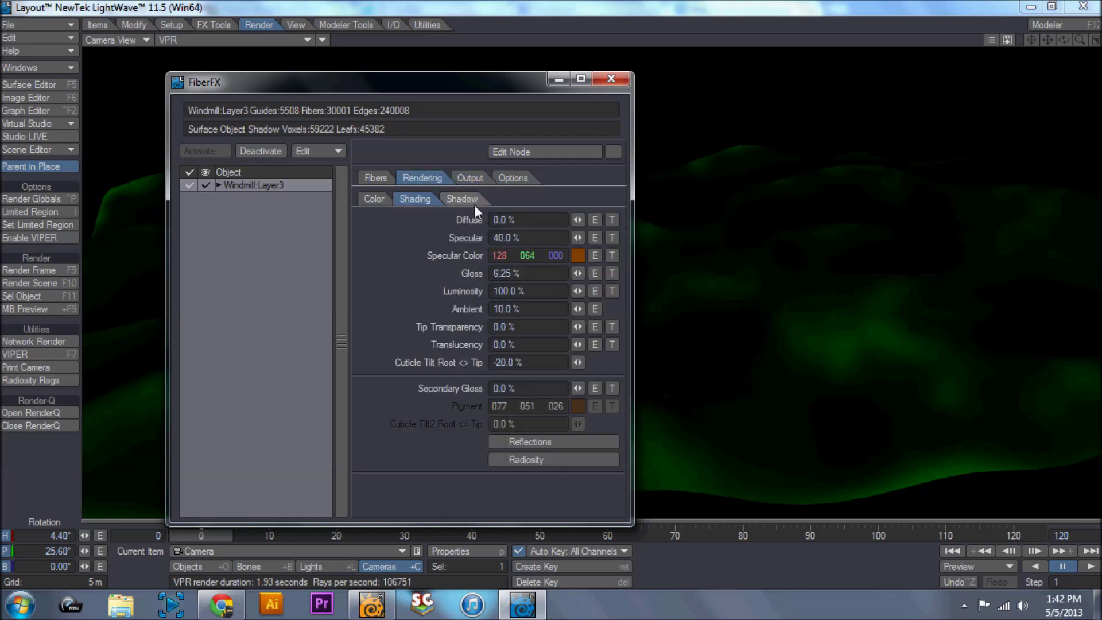
left_click(467, 200)
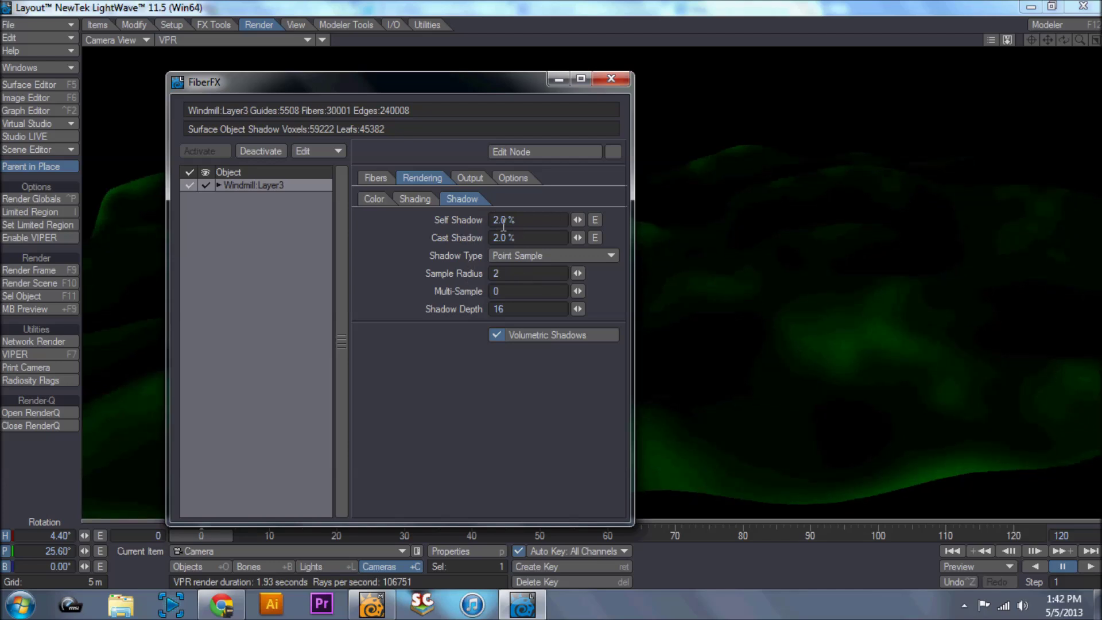
left_click(538, 255)
- Set the fibers' Base Color 1 to dark green (0, 64, 0) and Tip Color 1 to green (0, 128, 0)
left_click(374, 199)
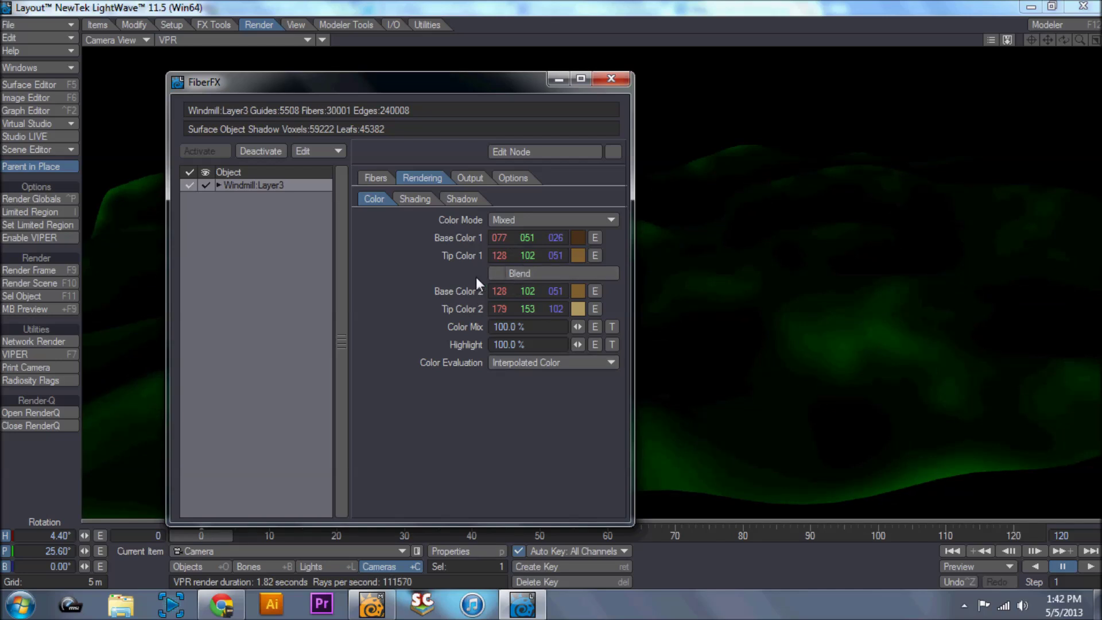
left_click(577, 241)
left_click(235, 197)
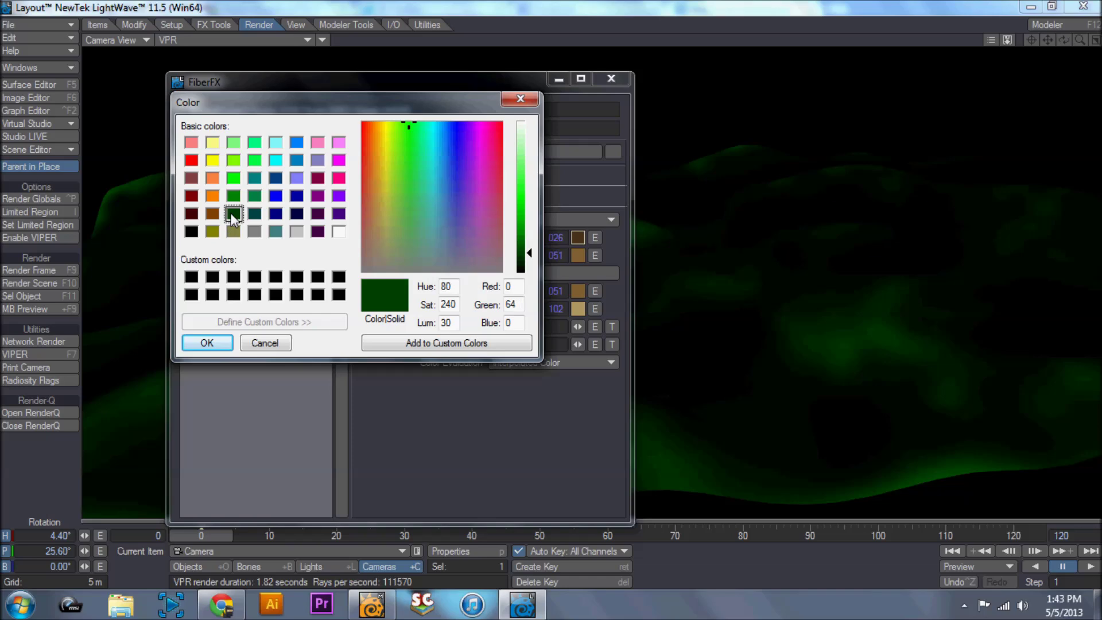
left_click(264, 342)
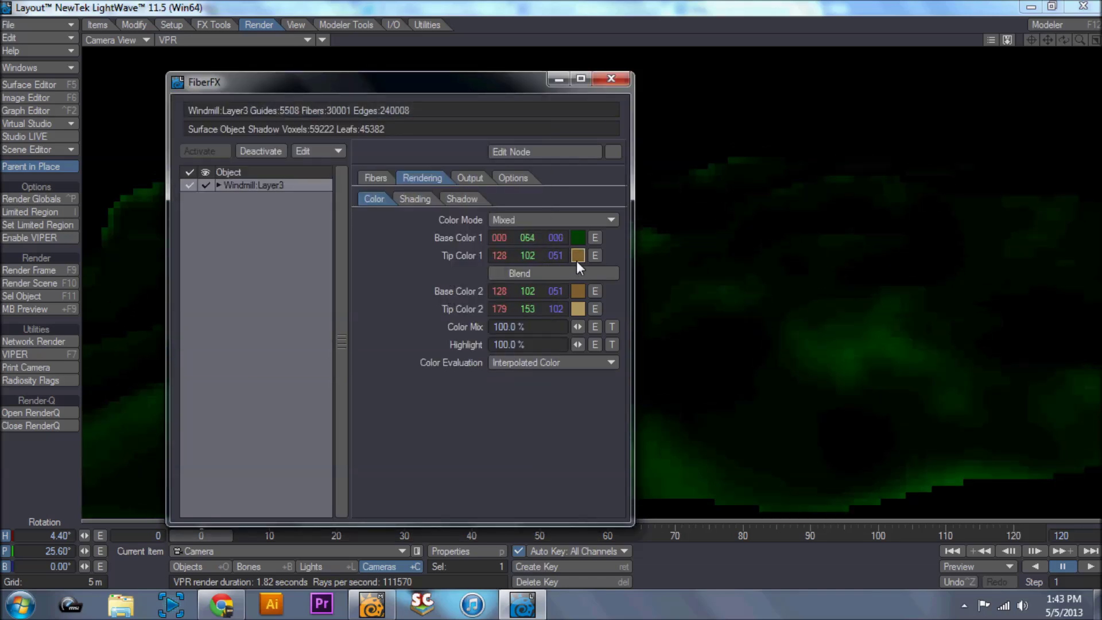
left_click(577, 259)
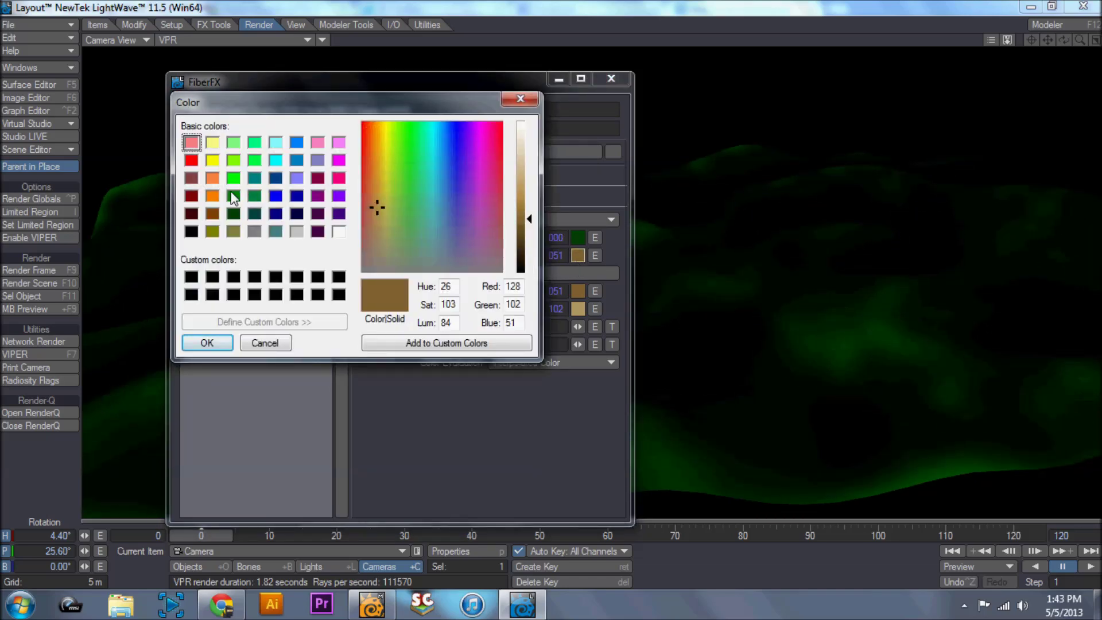
left_click(234, 197)
left_click(216, 345)
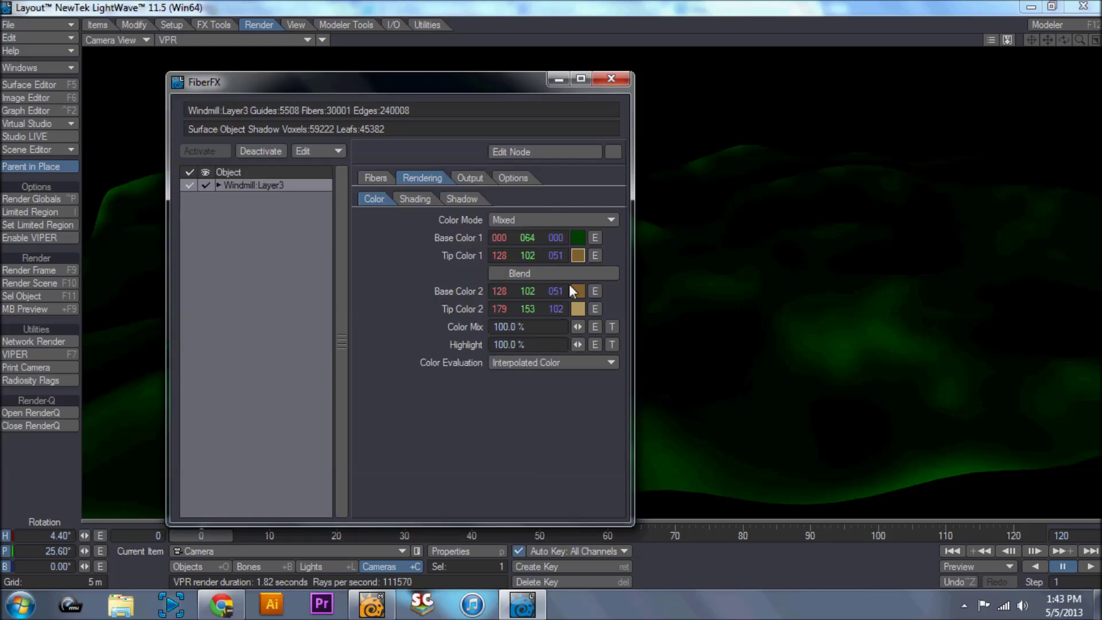
- Set the fibers' Base Color 2 to bluish green (0, 128, 64) and Tip Color 2 to a lighter green (0, 164, 82)
left_click(577, 291)
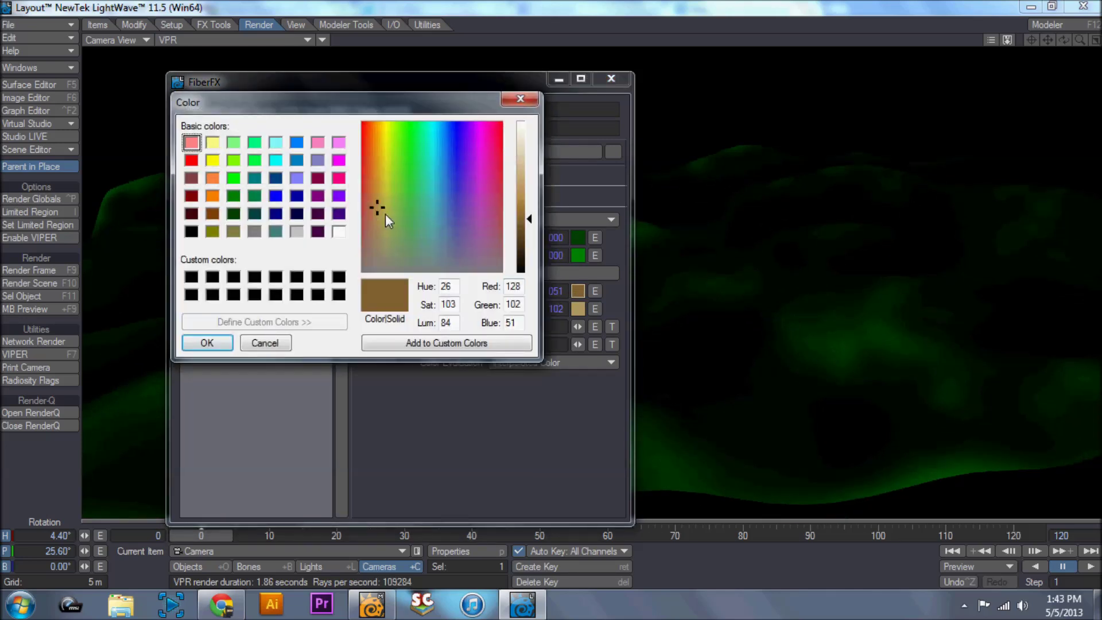
left_click(233, 196)
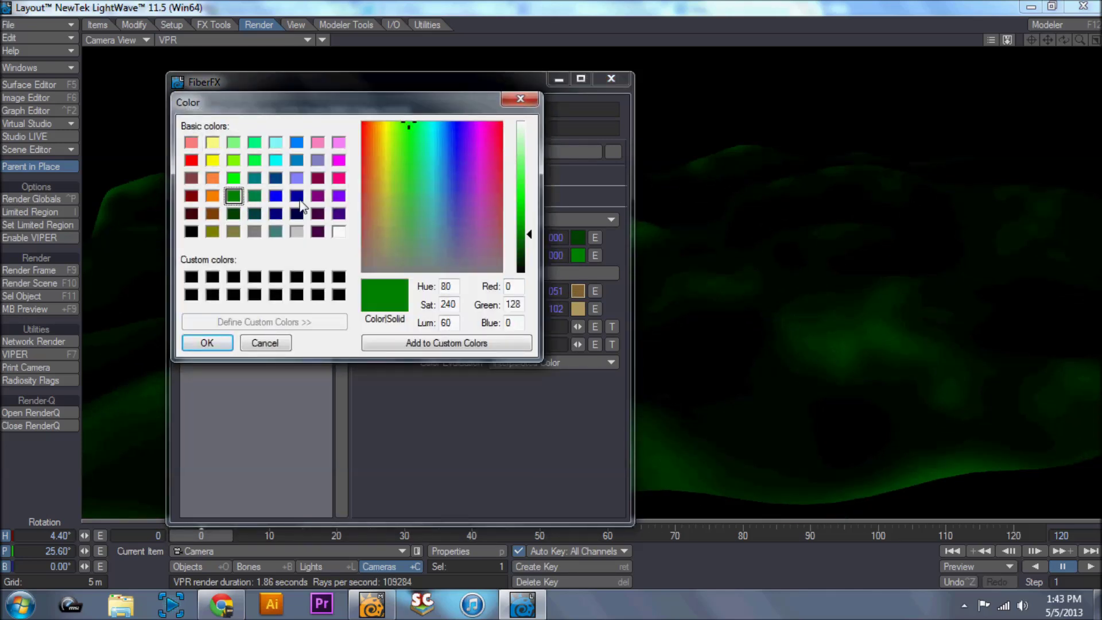
left_click(254, 196)
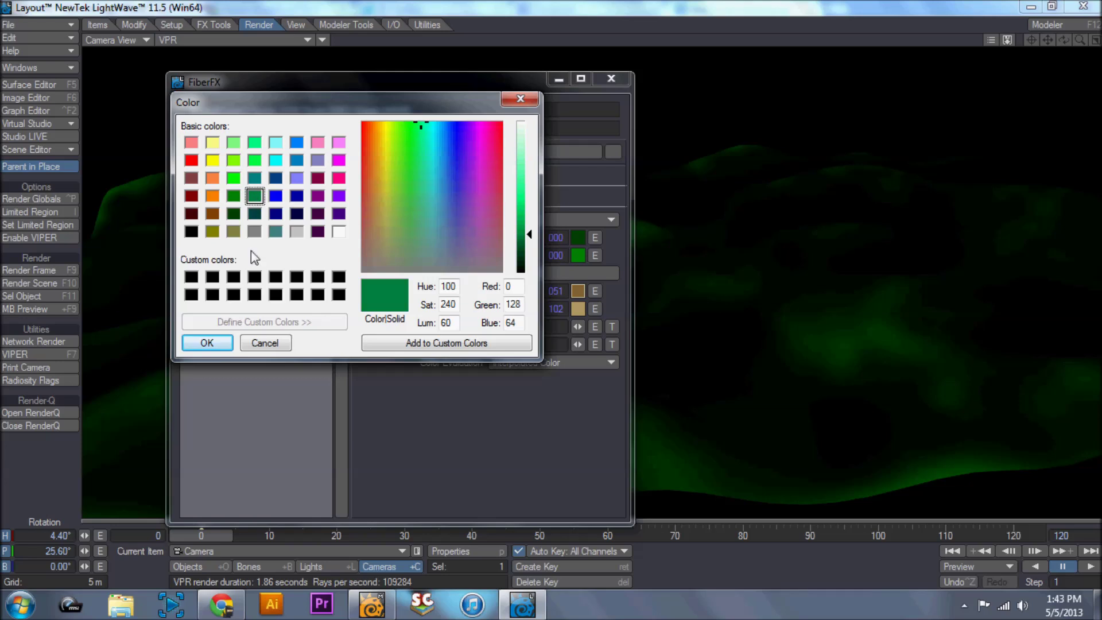
left_click(210, 343)
left_click(579, 311)
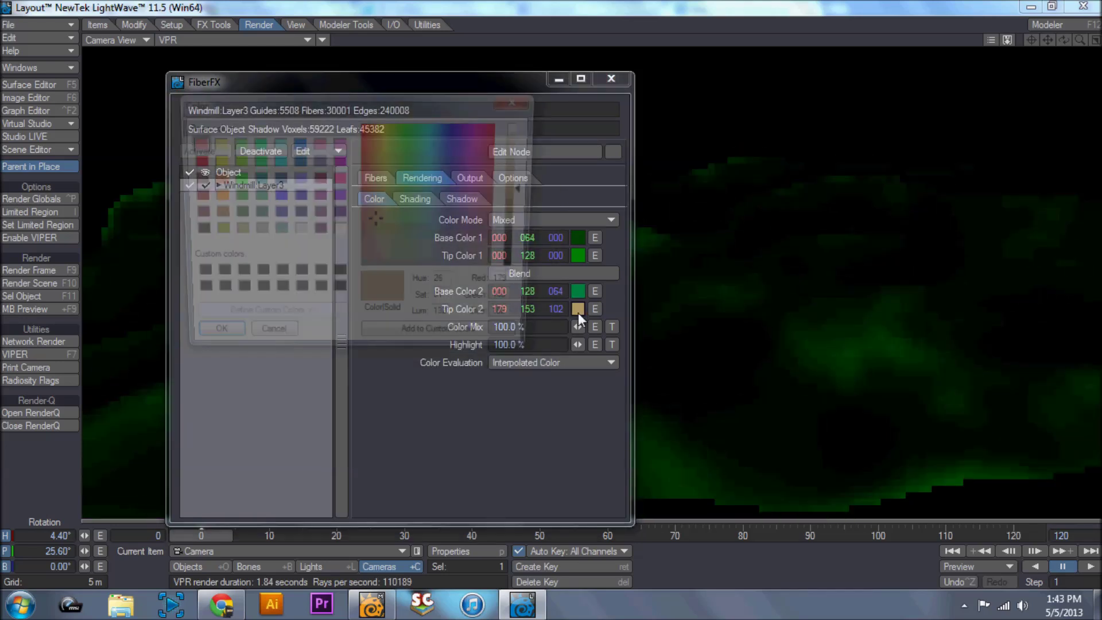
left_click(254, 197)
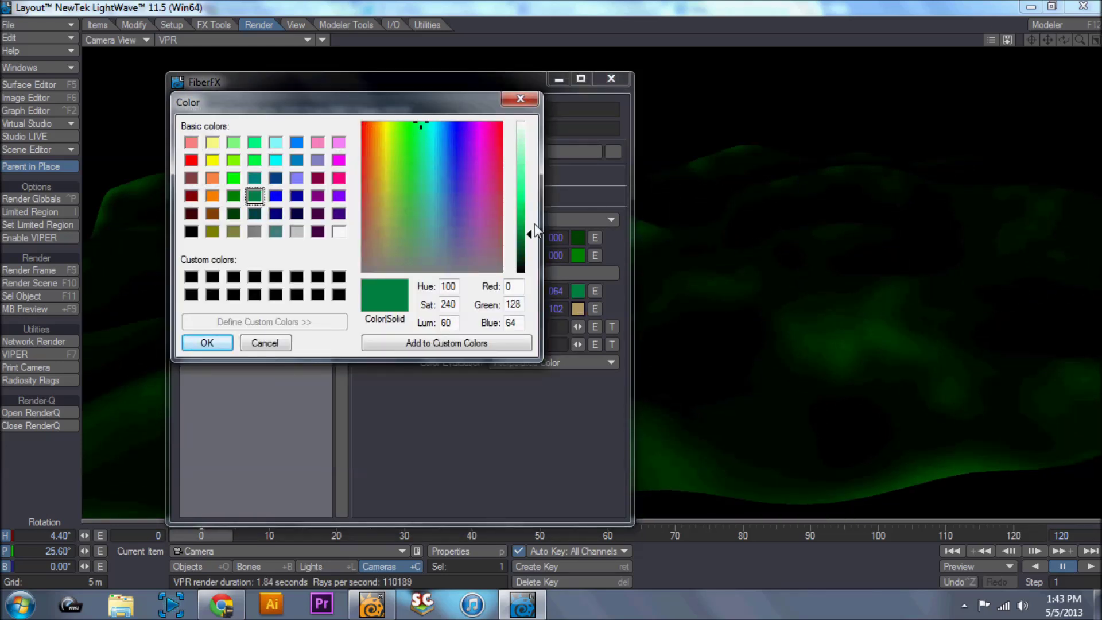
left_click(519, 225)
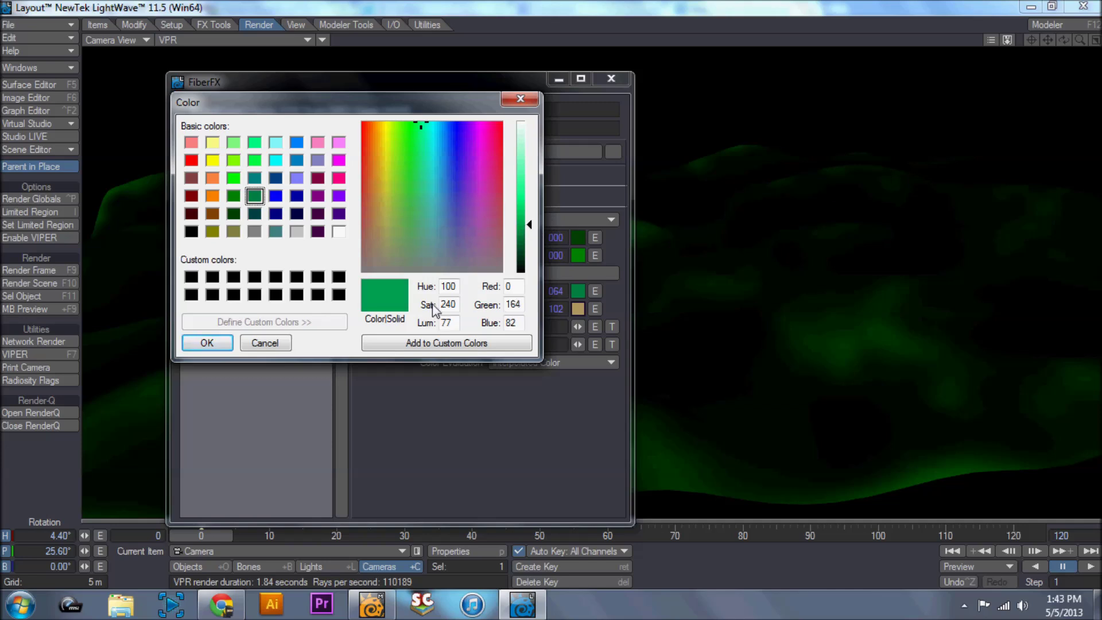
left_click(223, 343)
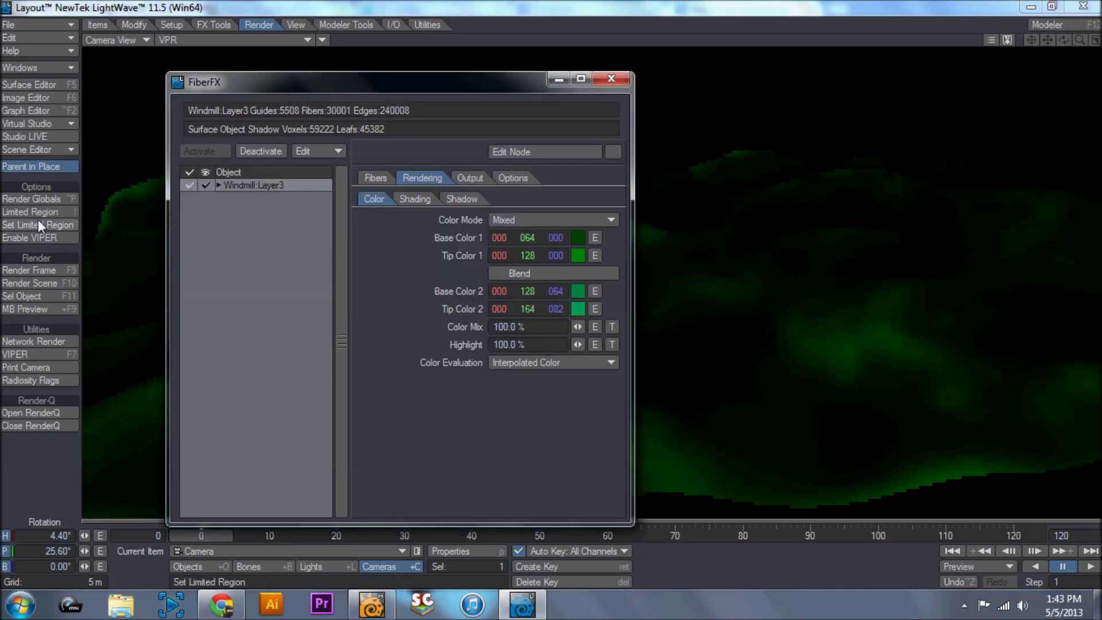
- Check the camera's render settings, then render the current frame with the green fibers and close the image
left_click(31, 201)
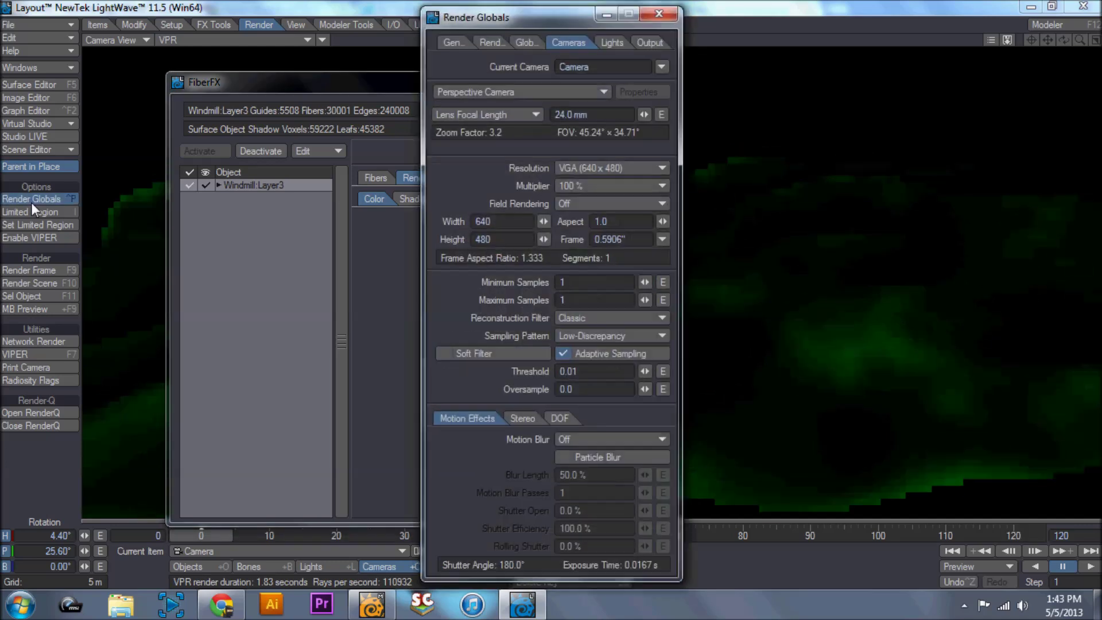
left_click(659, 14)
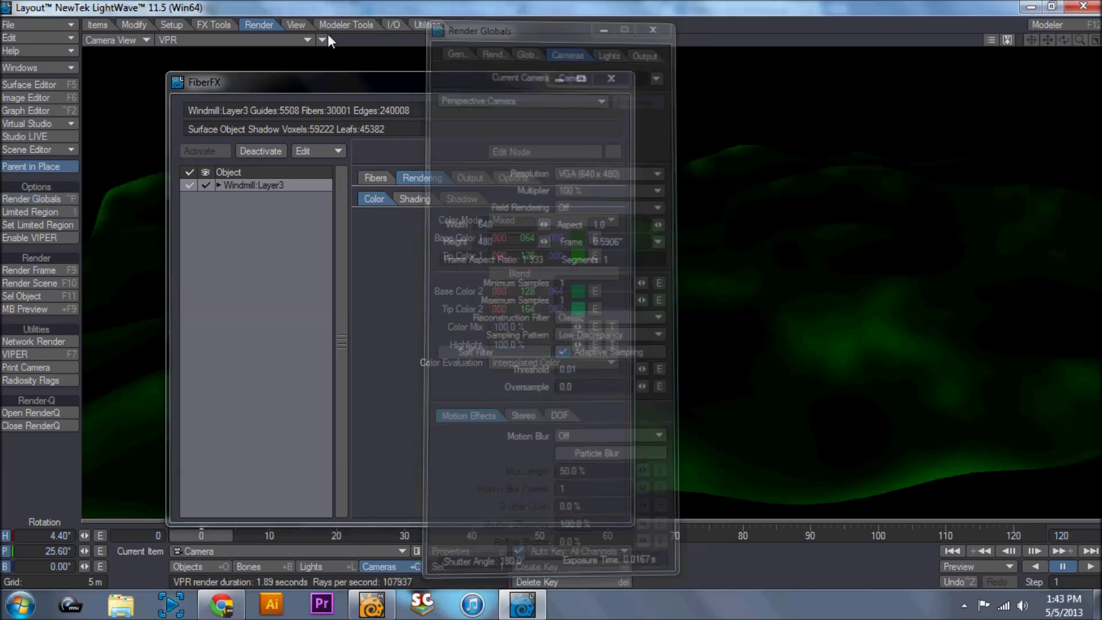
left_click(47, 270)
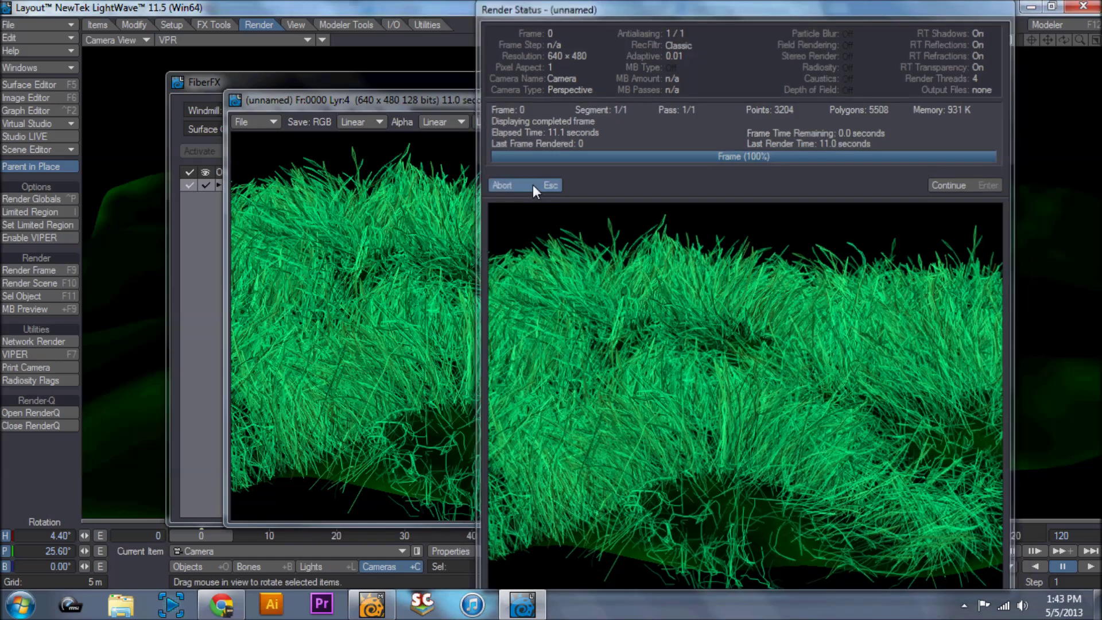
left_click(533, 184)
left_click(737, 96)
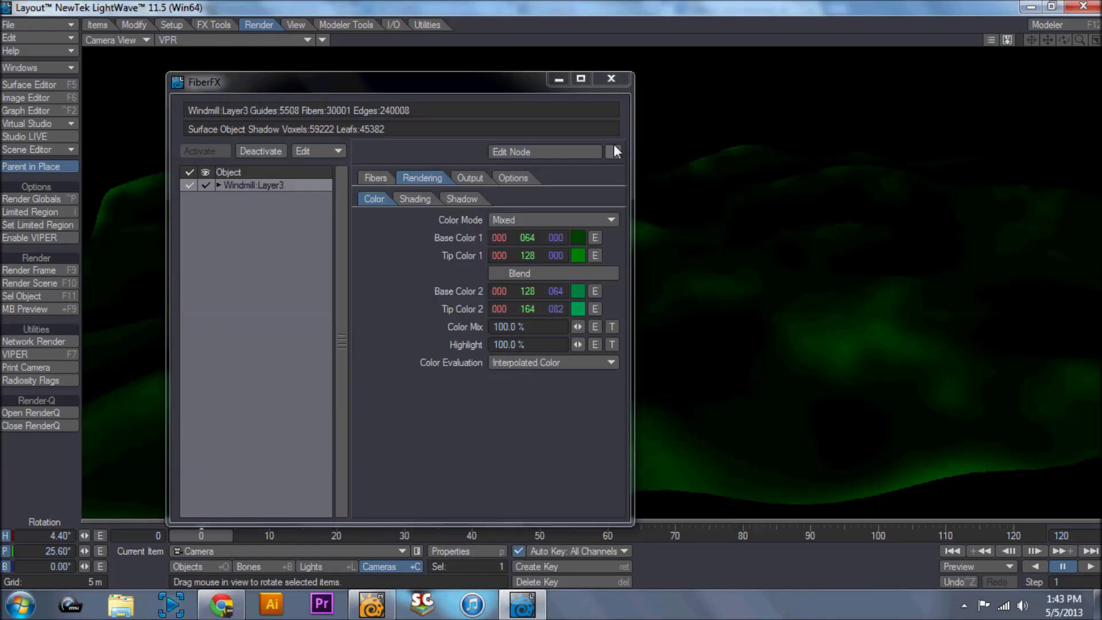
- Set the fibers' luminosity to 65% and diffuse to 14.5%
left_click(425, 209)
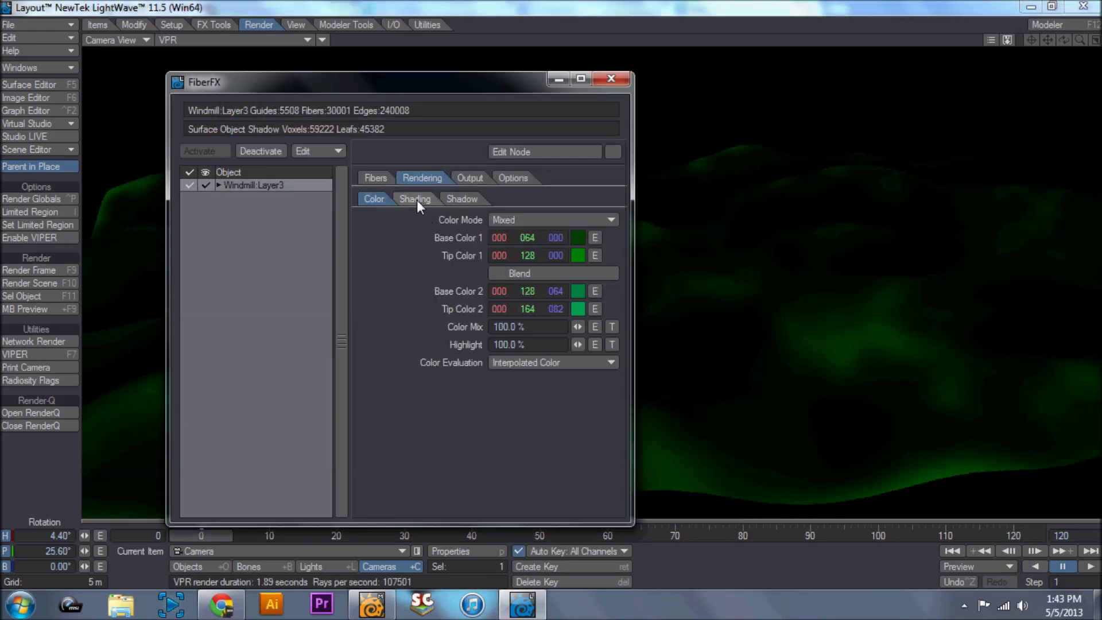
left_click(428, 201)
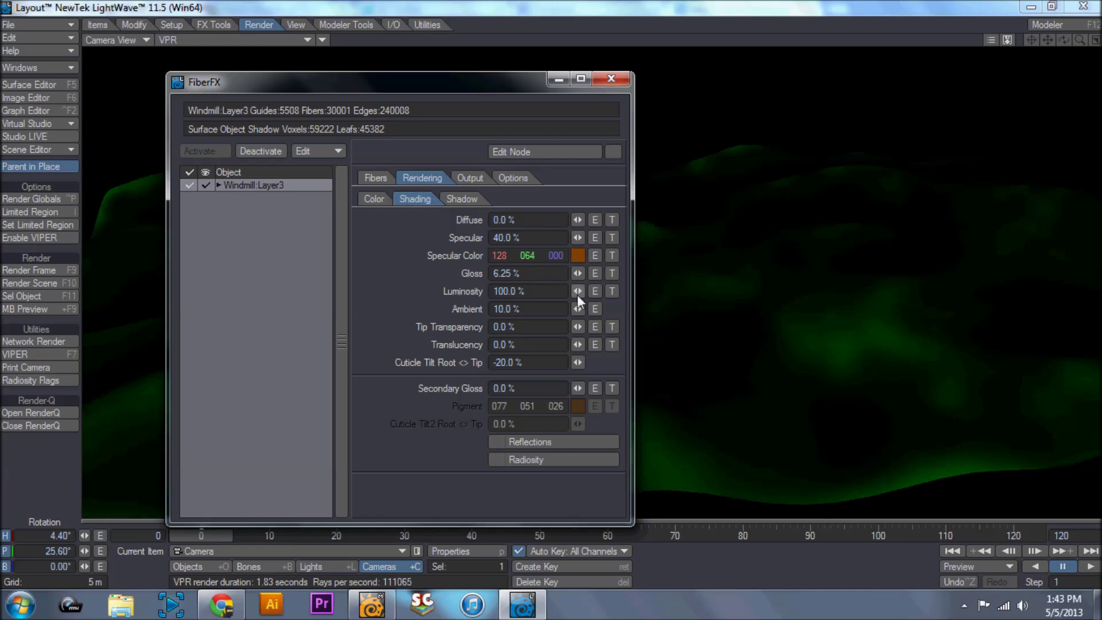
mouse_move(578, 291)
left_mouse_down()
mouse_move(551, 291)
mouse_move(577, 287)
left_mouse_up()
left_click_drag(578, 219, 593, 220)
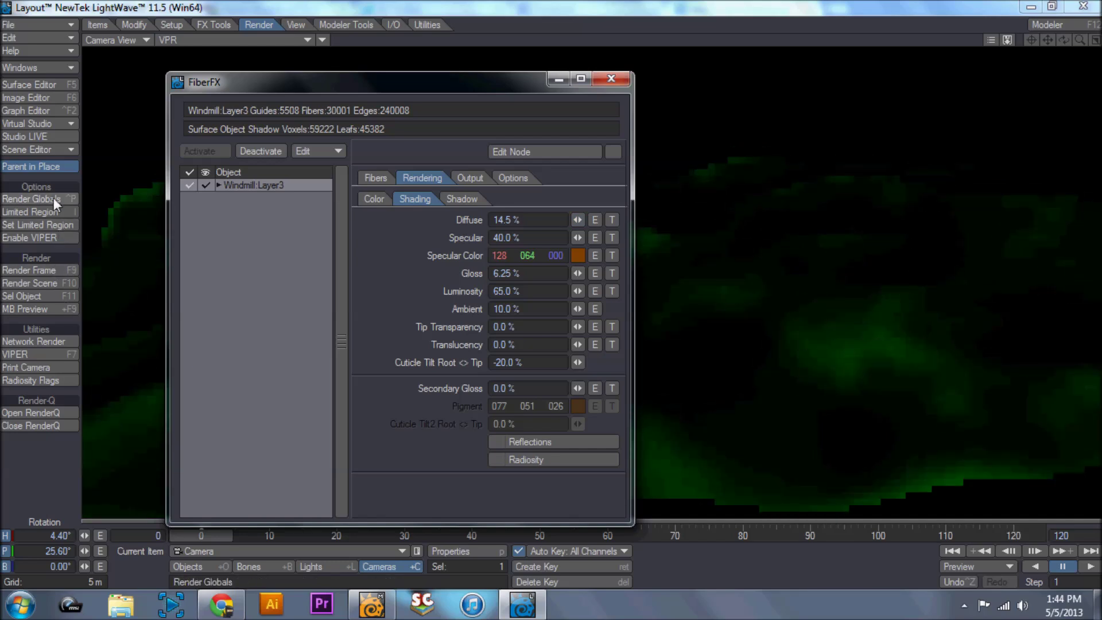
- Render the current frame with the adjusted shading and move the rendered image window clear of the FiberFX header
left_click(33, 272)
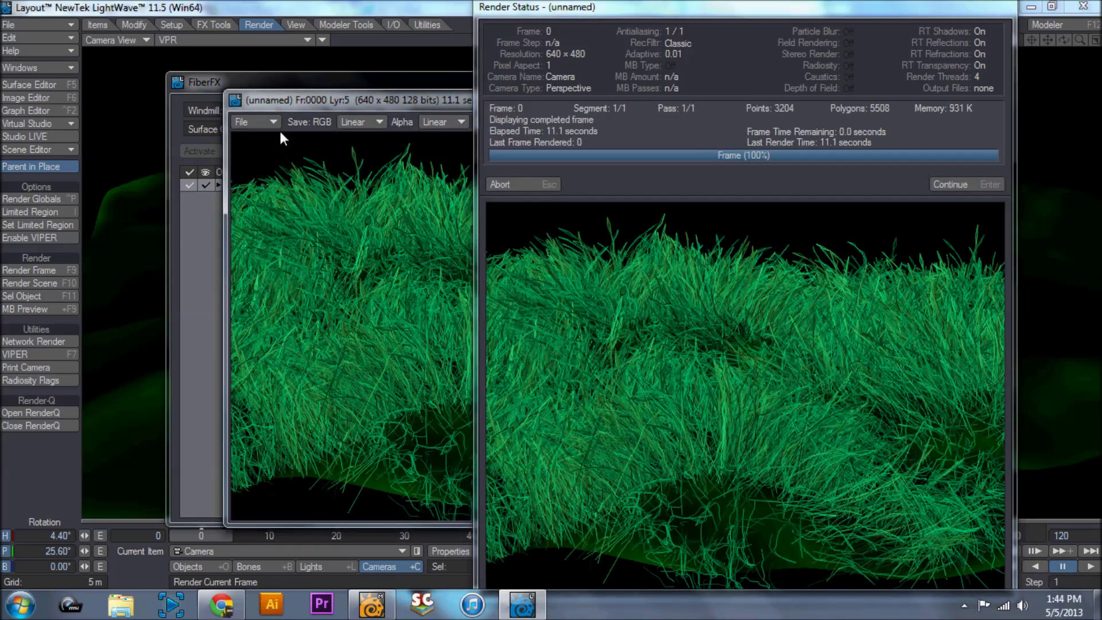
left_click_drag(381, 100, 257, 198)
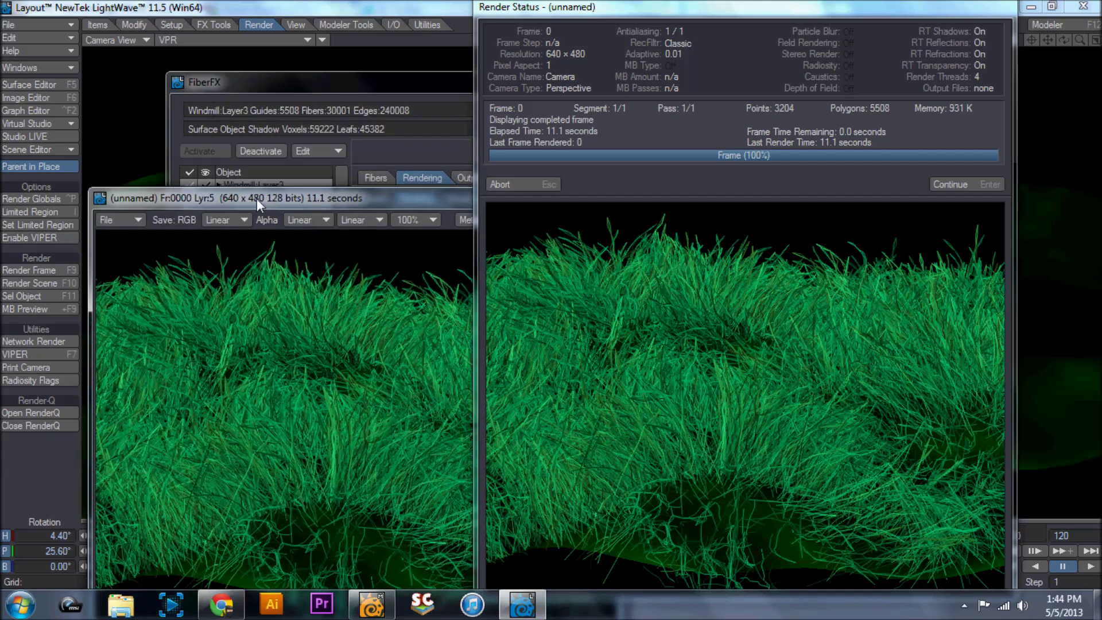
- Close the finished render and set the fibers' luminosity to 43.5% and diffuse to 49.5%
left_click(538, 185)
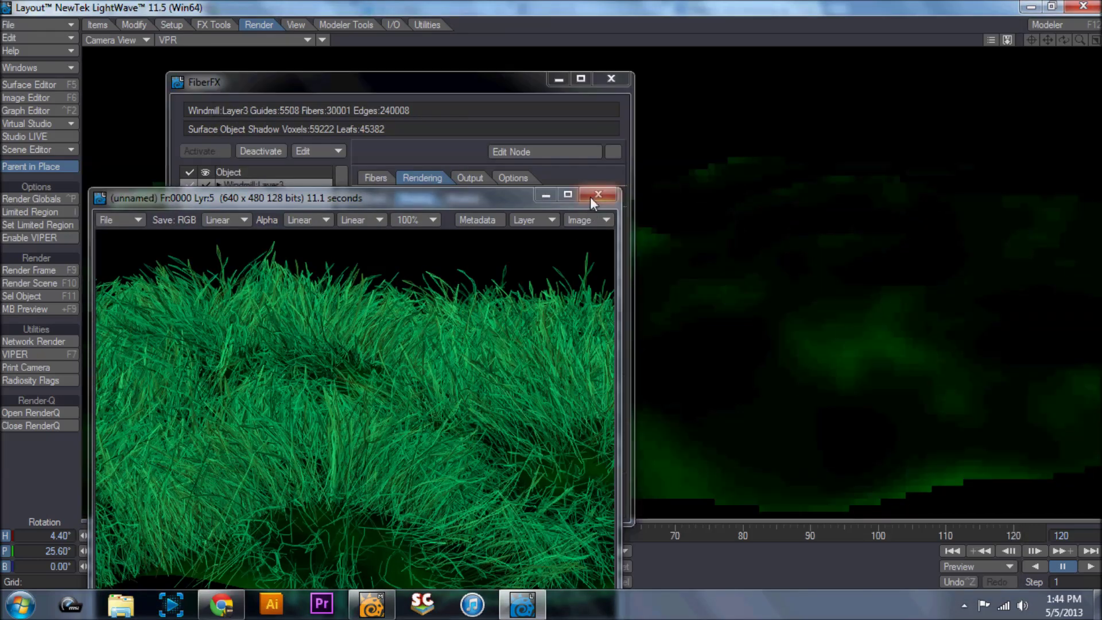
left_click(594, 196)
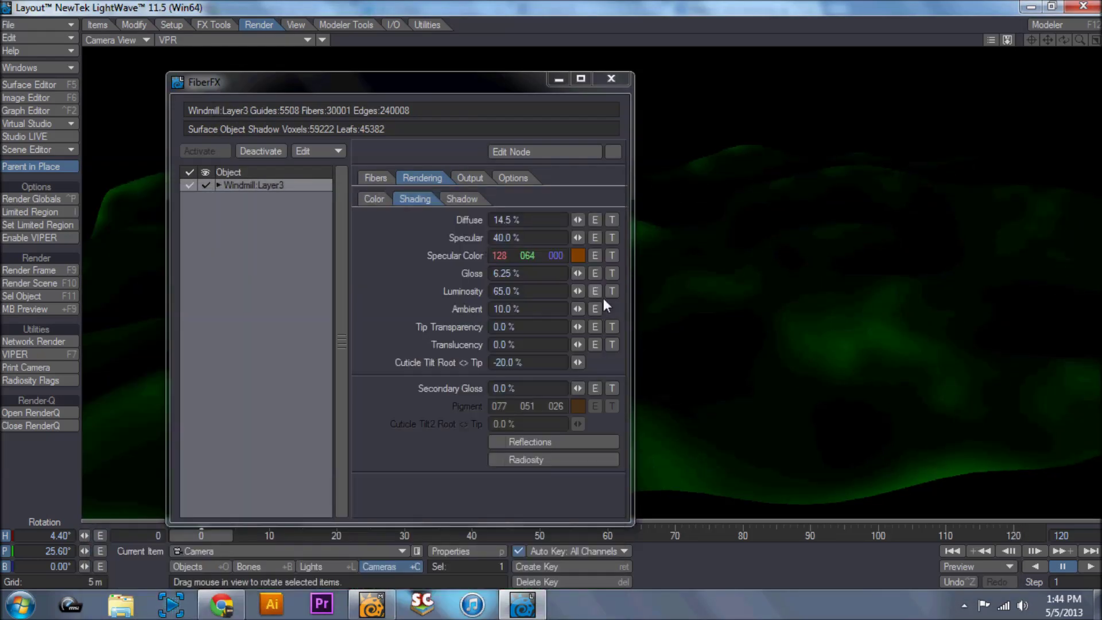
left_click_drag(578, 291, 560, 291)
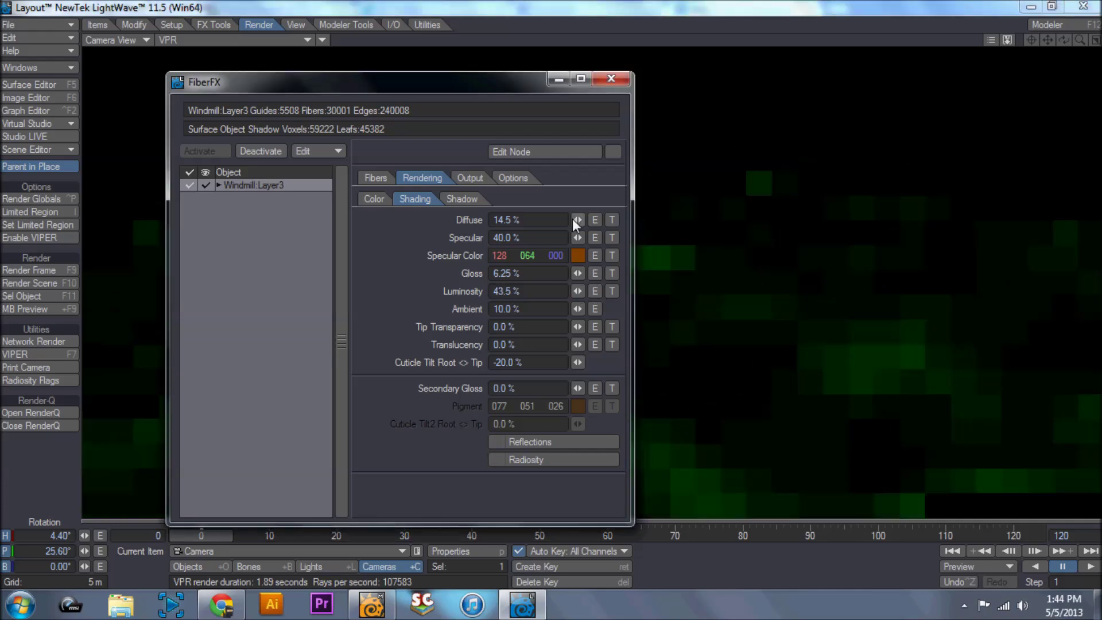
left_click_drag(573, 219, 606, 219)
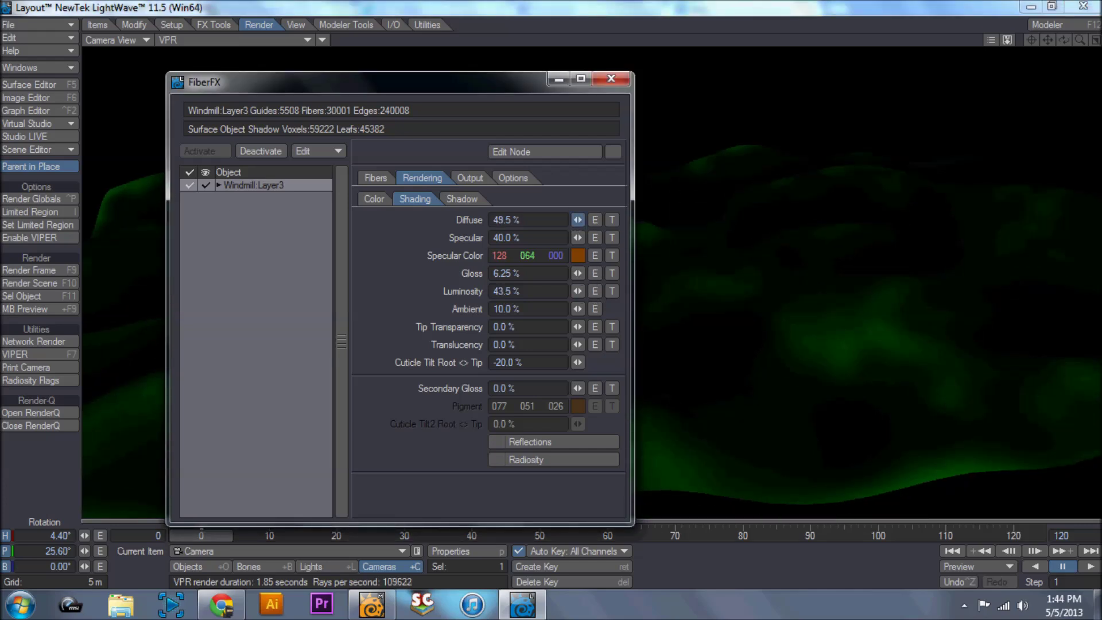
- Set the fibers' Color Mix to 75% and Highlight to 50%
left_click(469, 201)
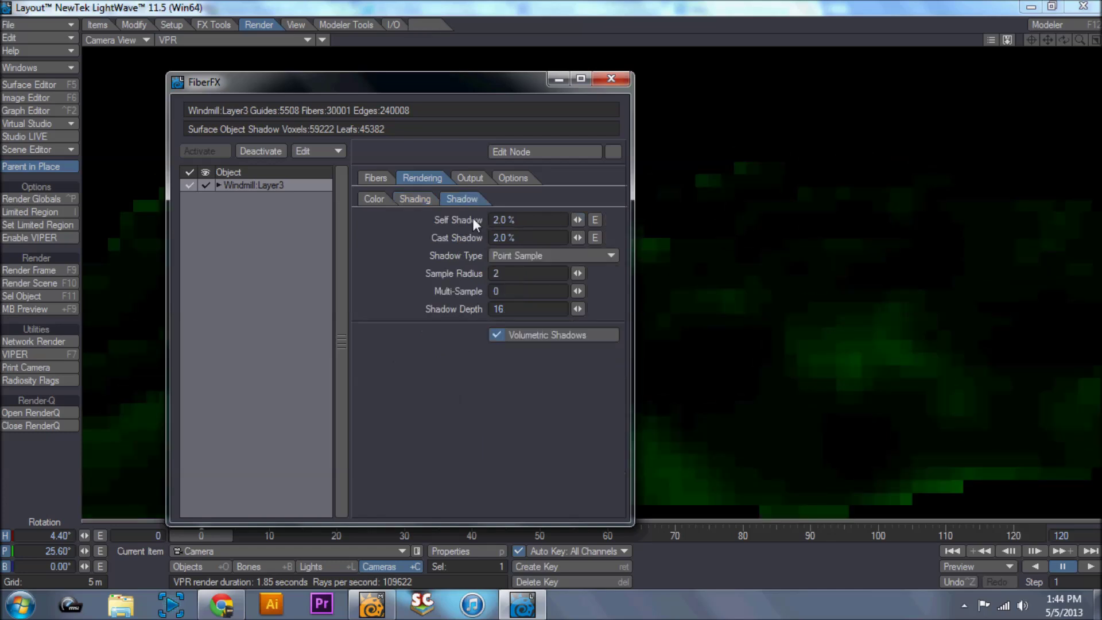
left_click(372, 198)
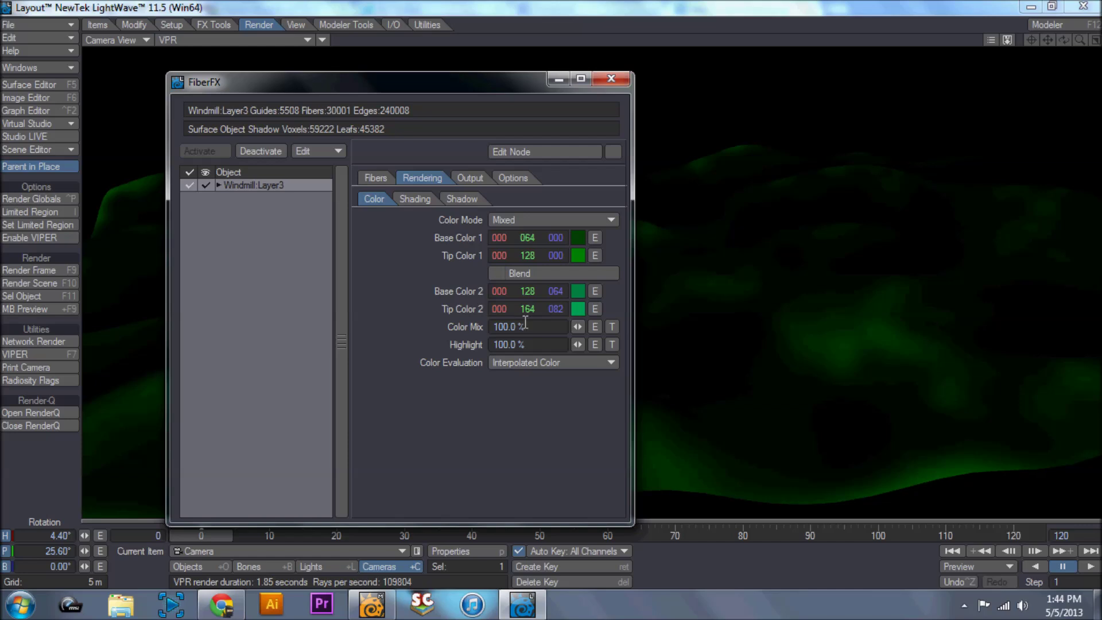
left_click(494, 328)
key("Tab")
type("50")
key("Tab")
type("75")
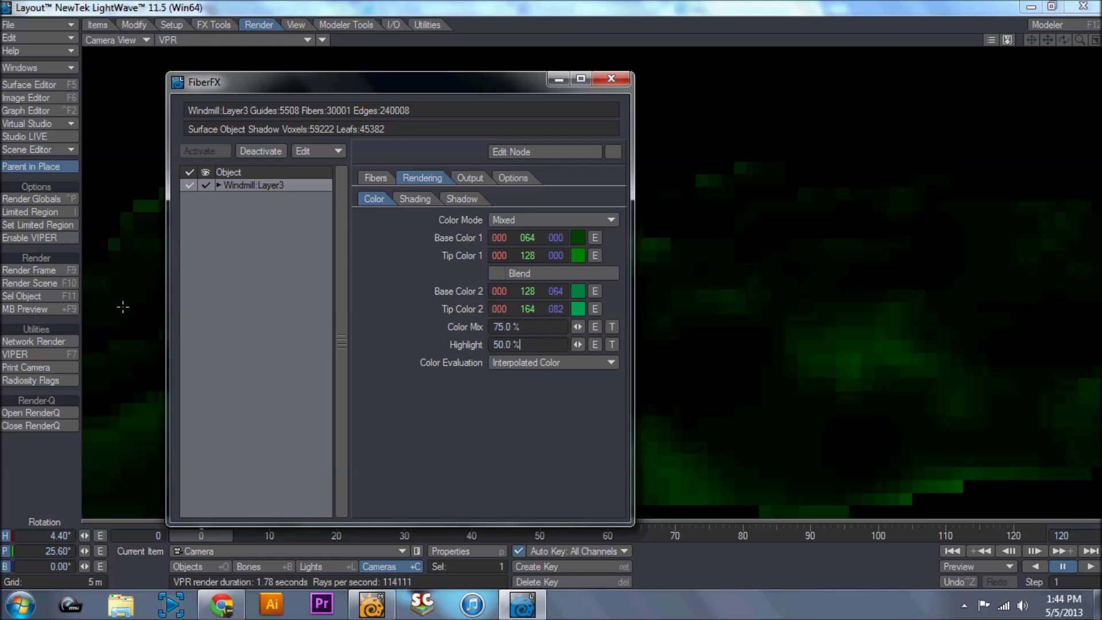
- Render the current frame with the new color mix and shading, and close the rendered image
left_click(21, 267)
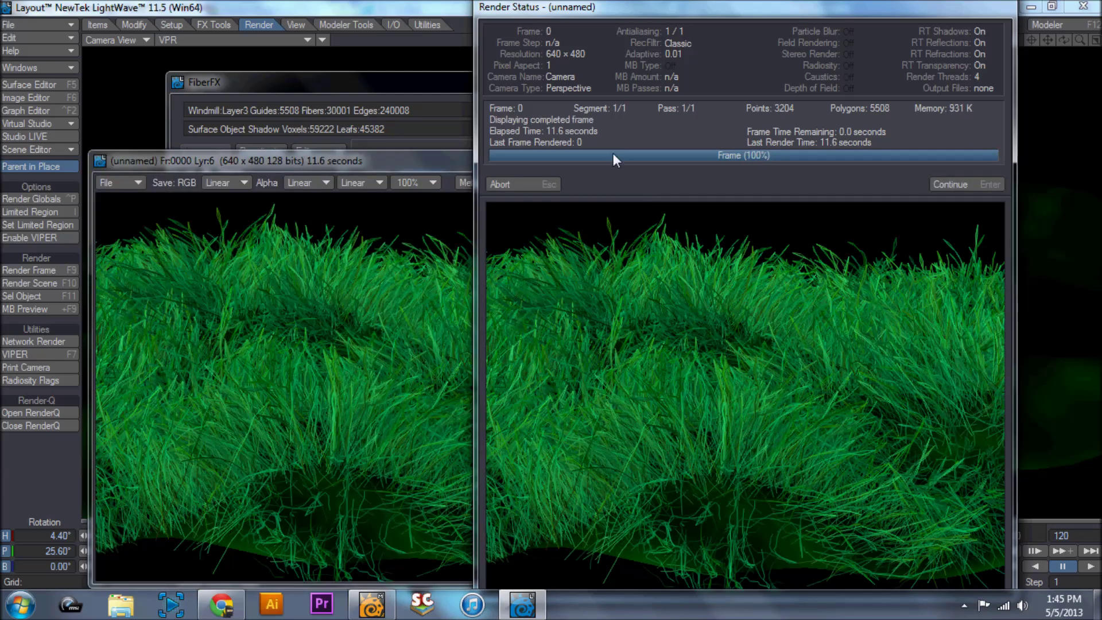
left_click(546, 182)
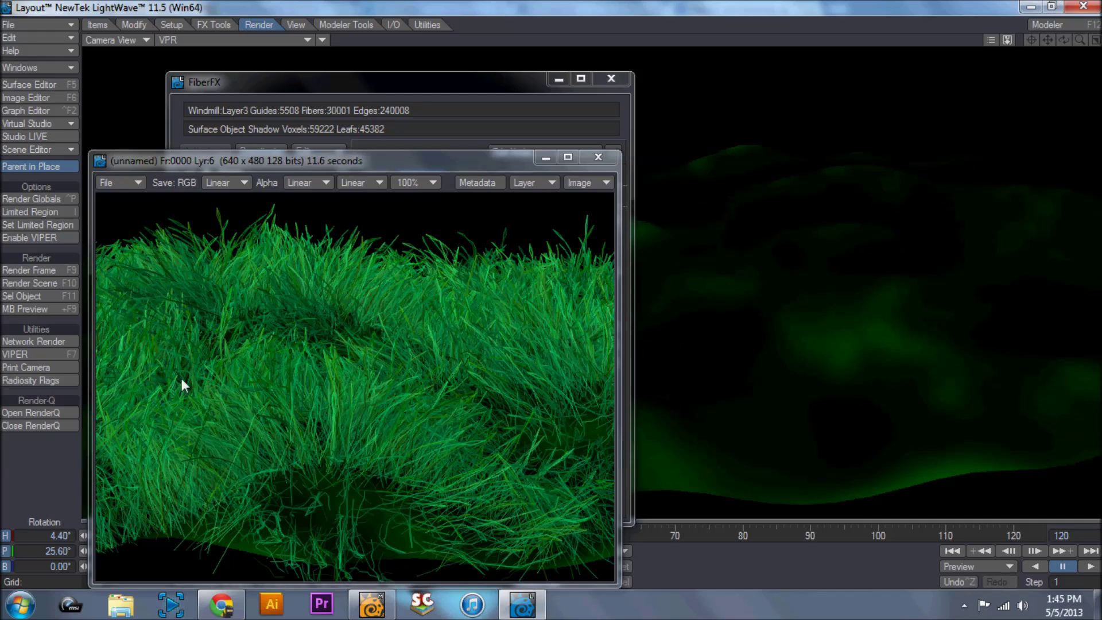
left_click(607, 160)
- Change the fibers' Tip Color 2 to a dark green (0, 85, 0)
left_click(578, 309)
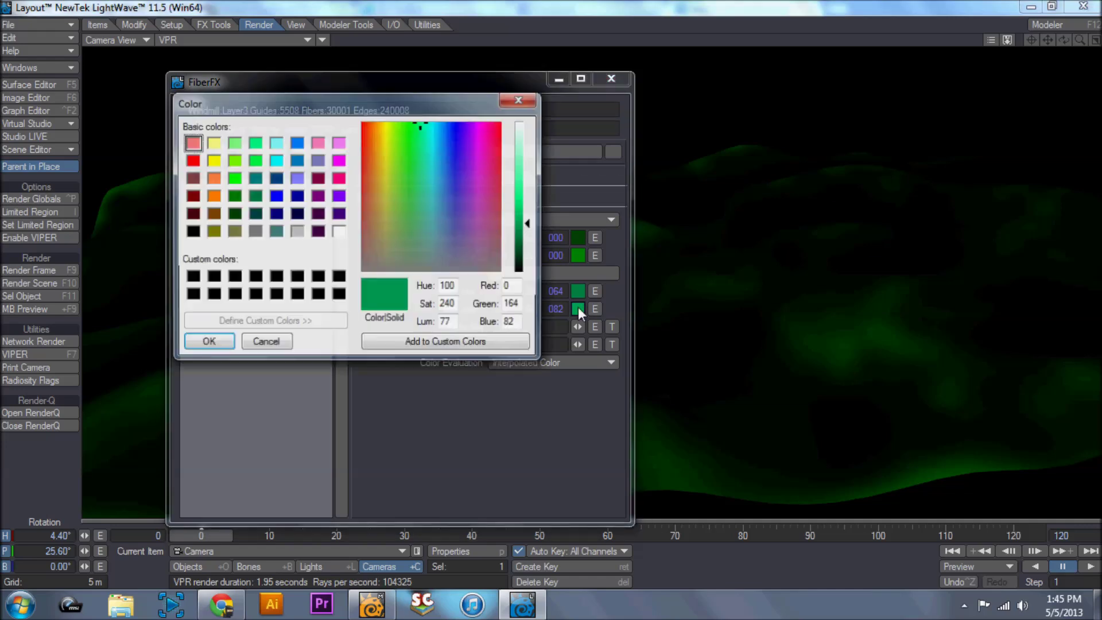
left_click(234, 197)
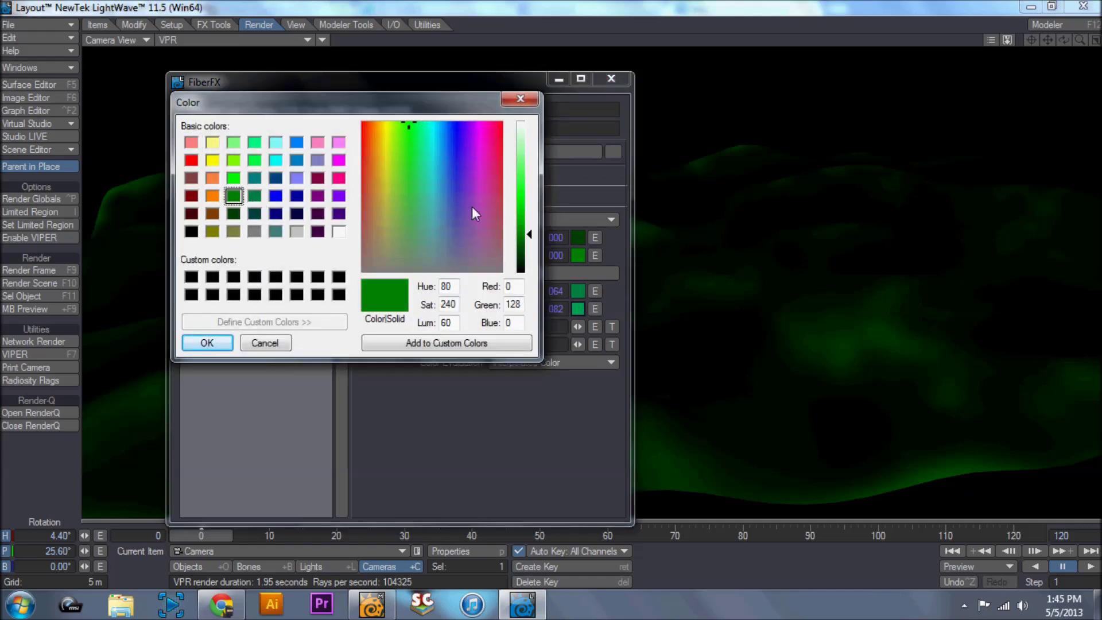
left_click_drag(530, 234, 529, 226)
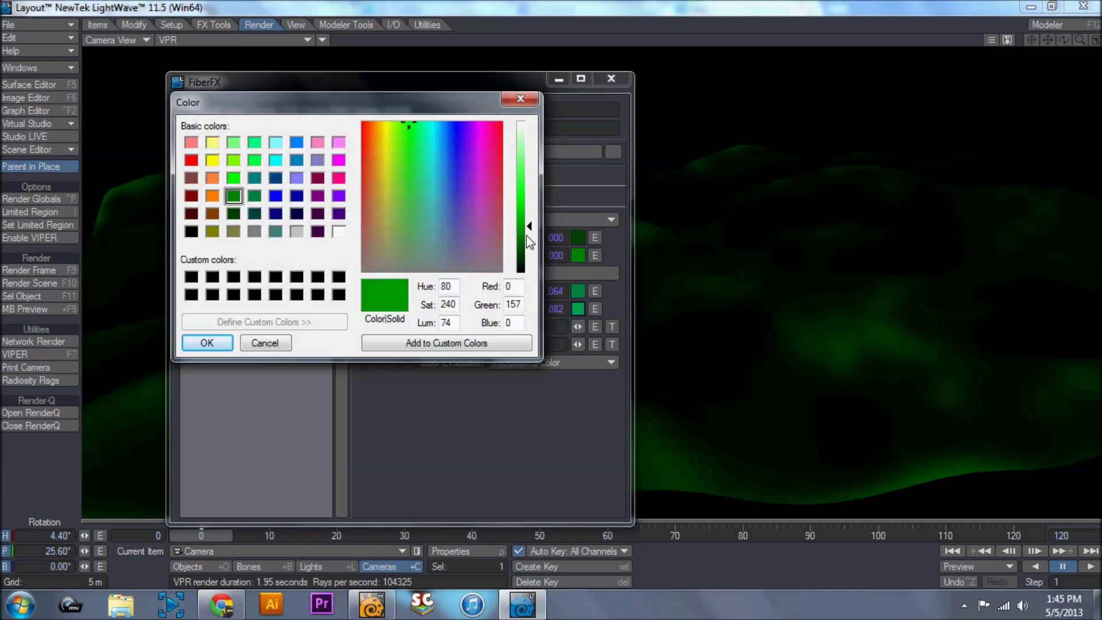
left_click(526, 247)
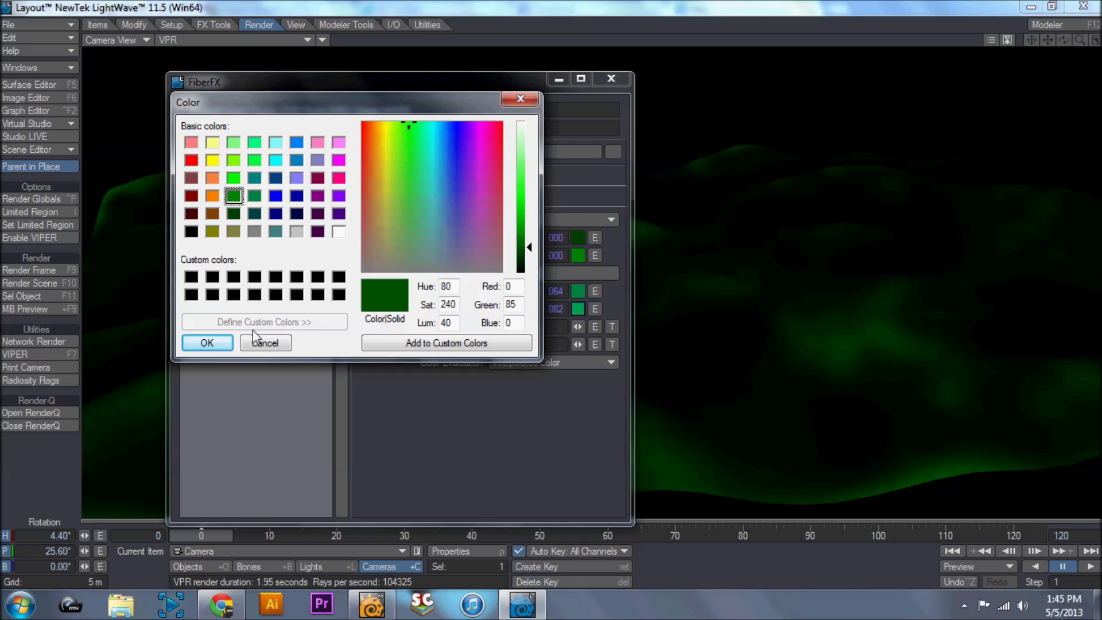
left_click(196, 345)
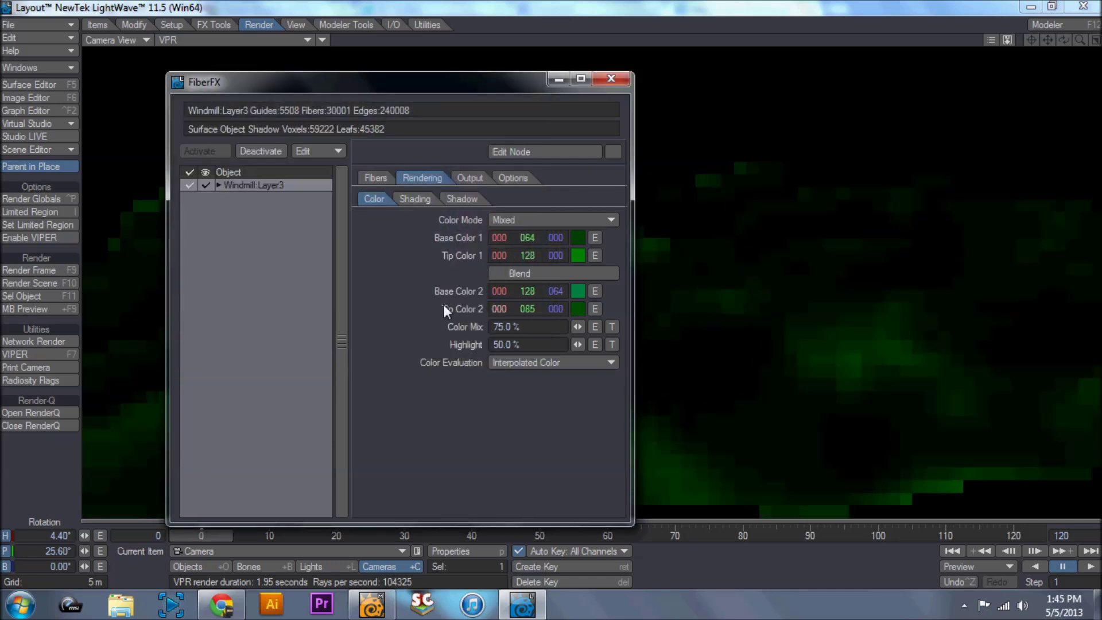
- Render the current frame with the darker second tip color and close the rendered image
left_click(54, 268)
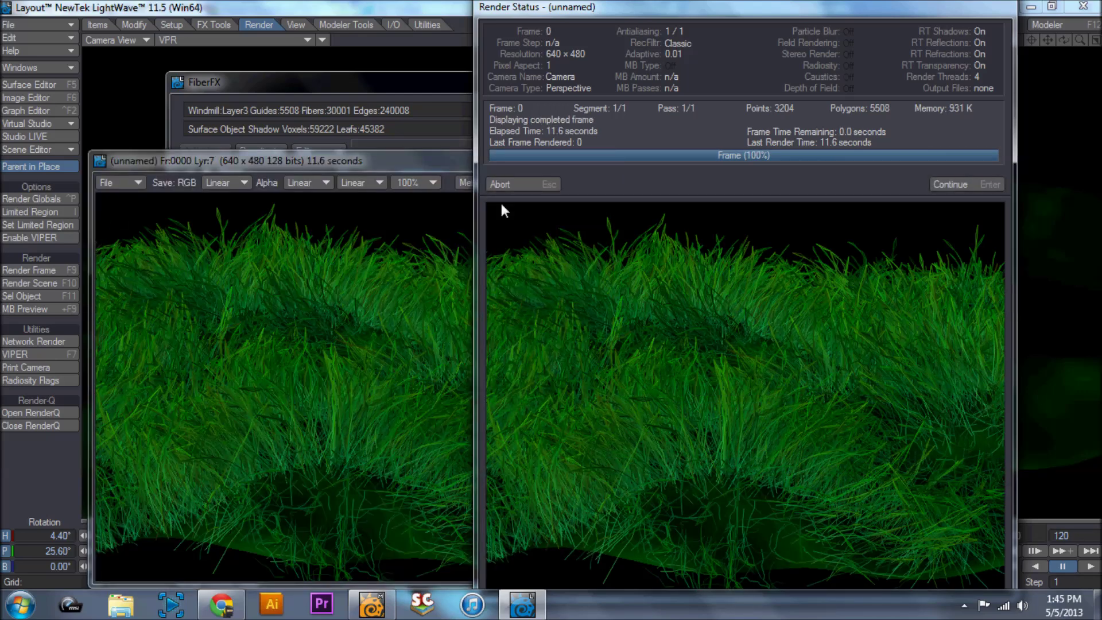
left_click(551, 182)
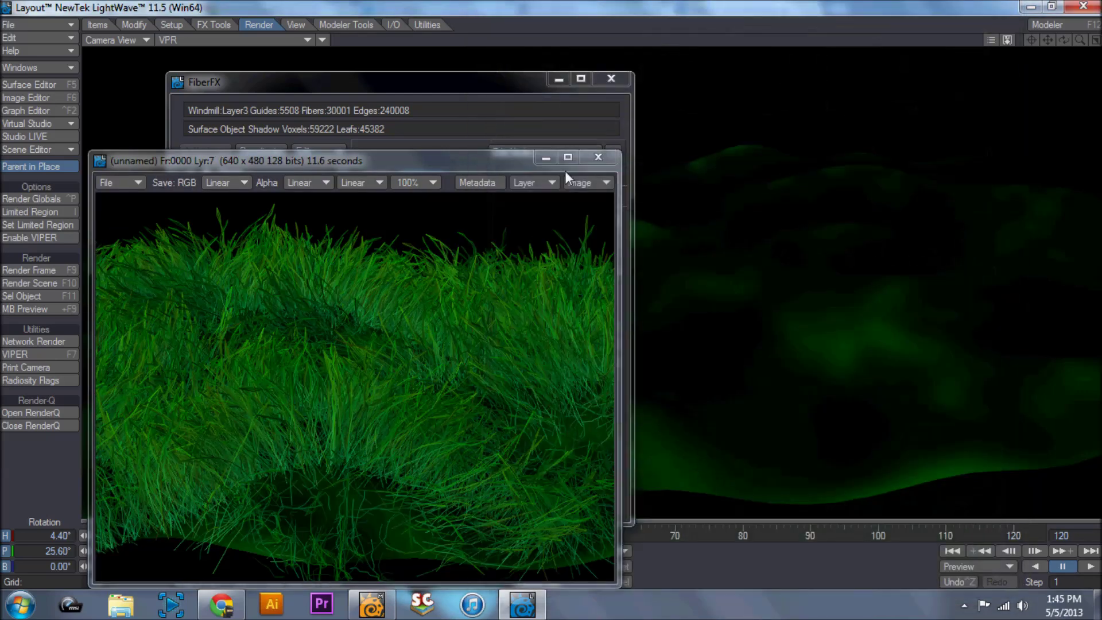
left_click(597, 158)
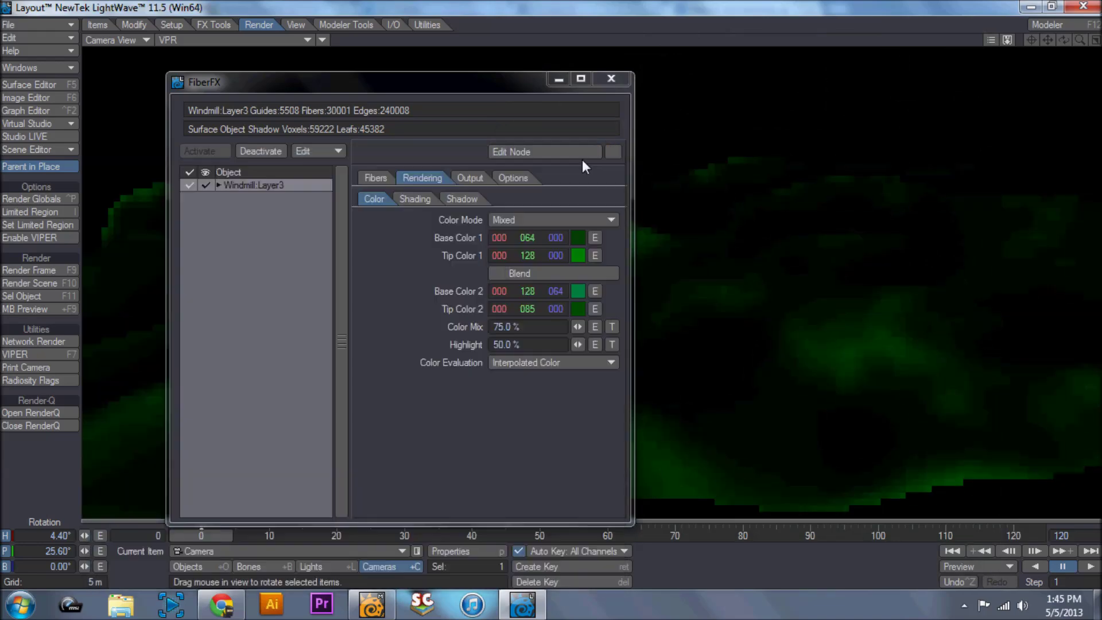
- Shorten the grass by setting the fiber styling Scale to 20%
left_click(369, 179)
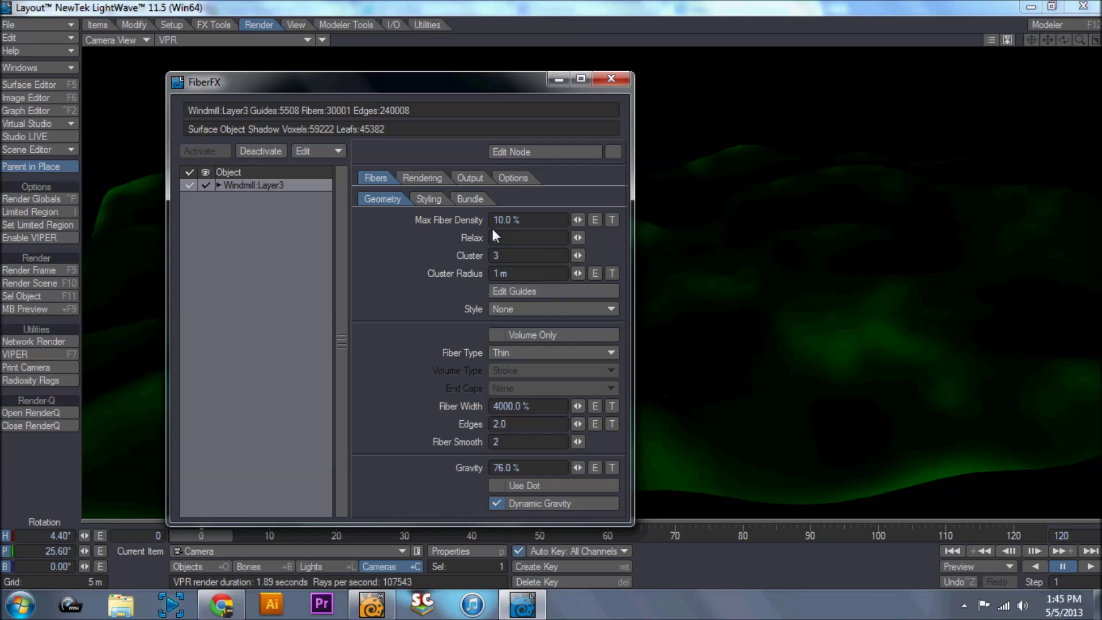
left_click(431, 199)
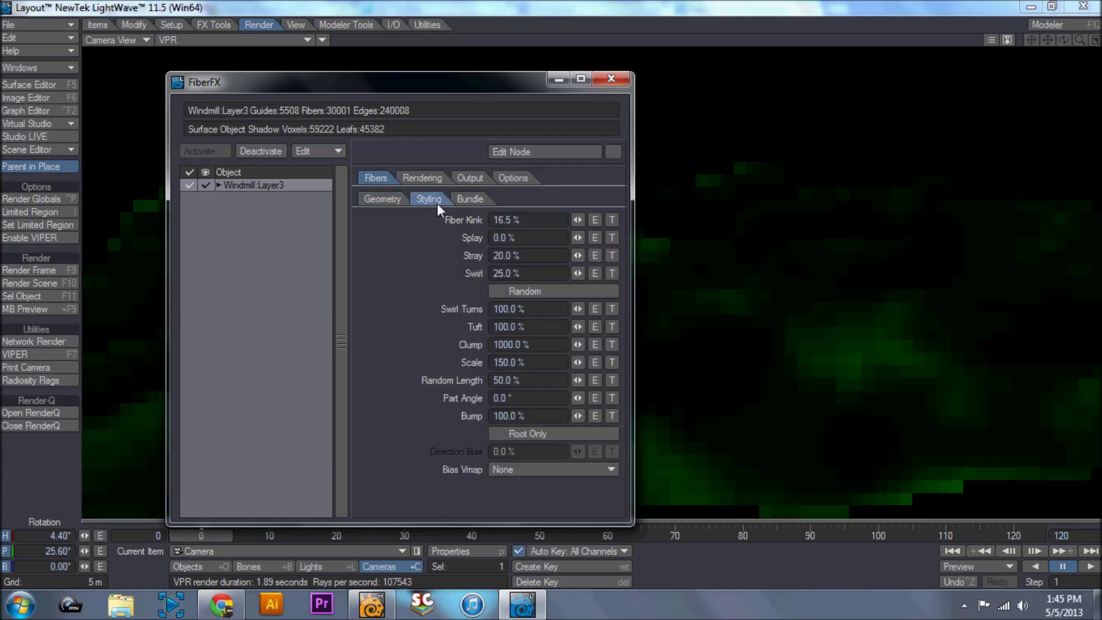
left_click(532, 362)
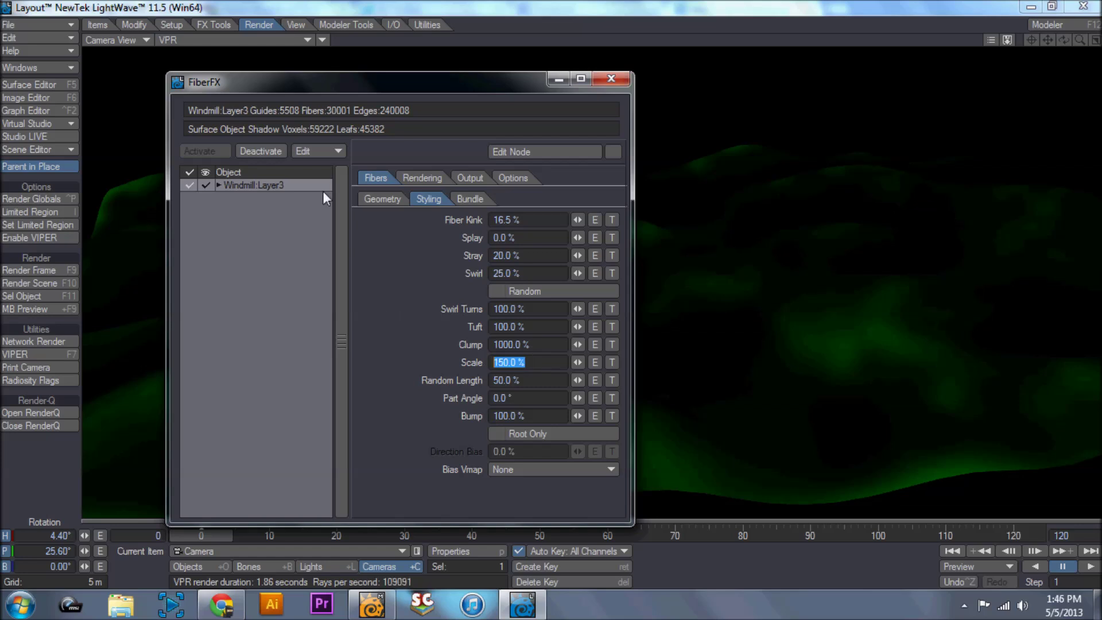
type("20")
key("Tab")
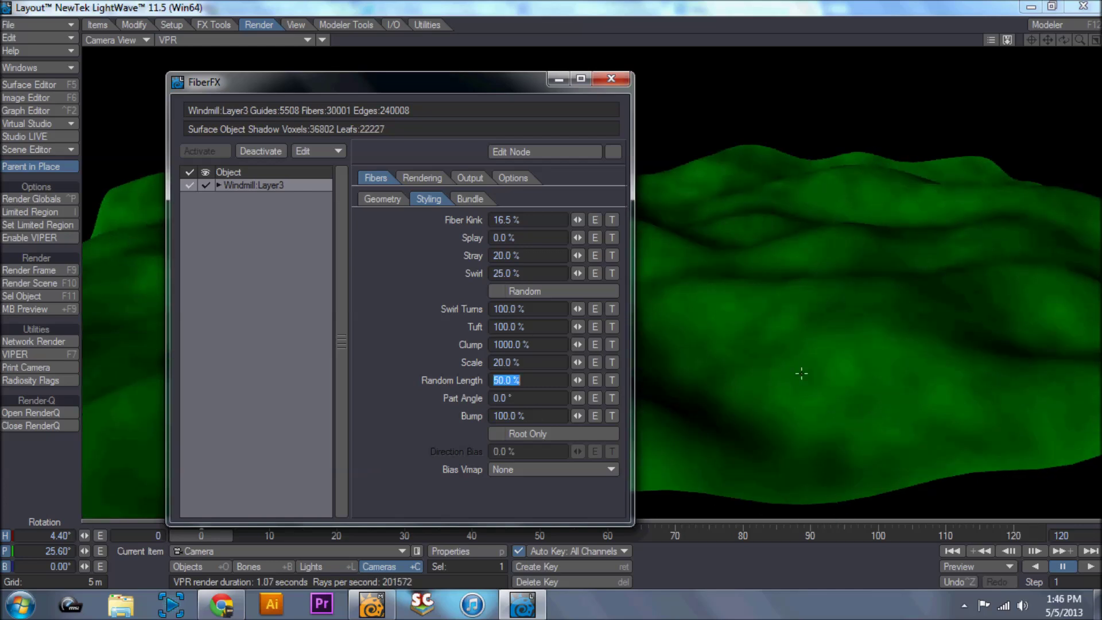
- Render the current frame with the shortened fibers and close the rendered image
left_click(35, 271)
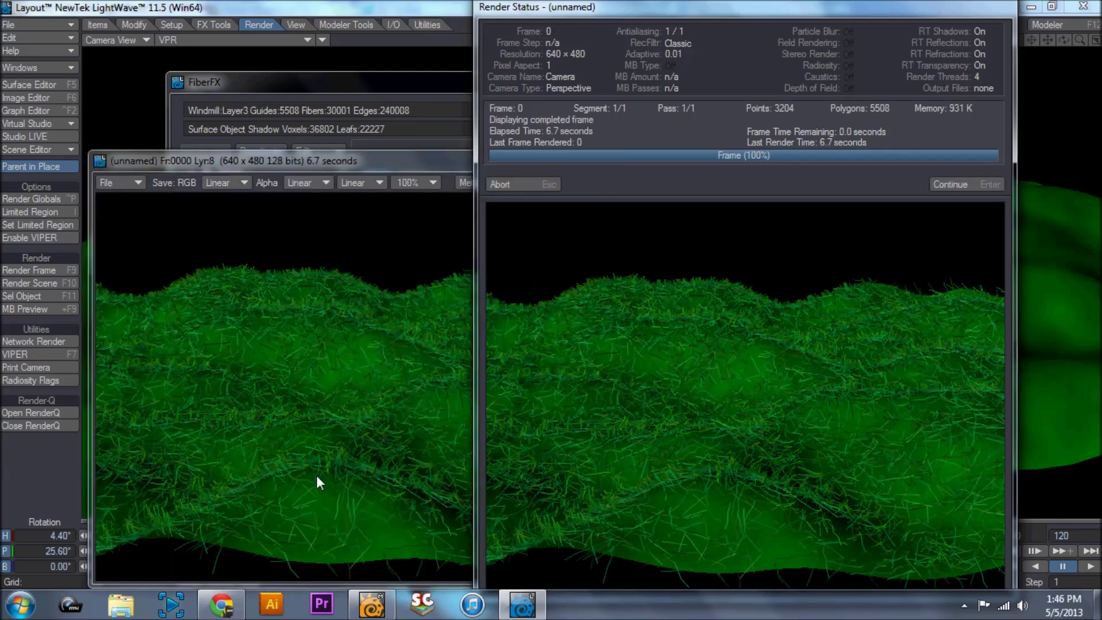
left_click(511, 184)
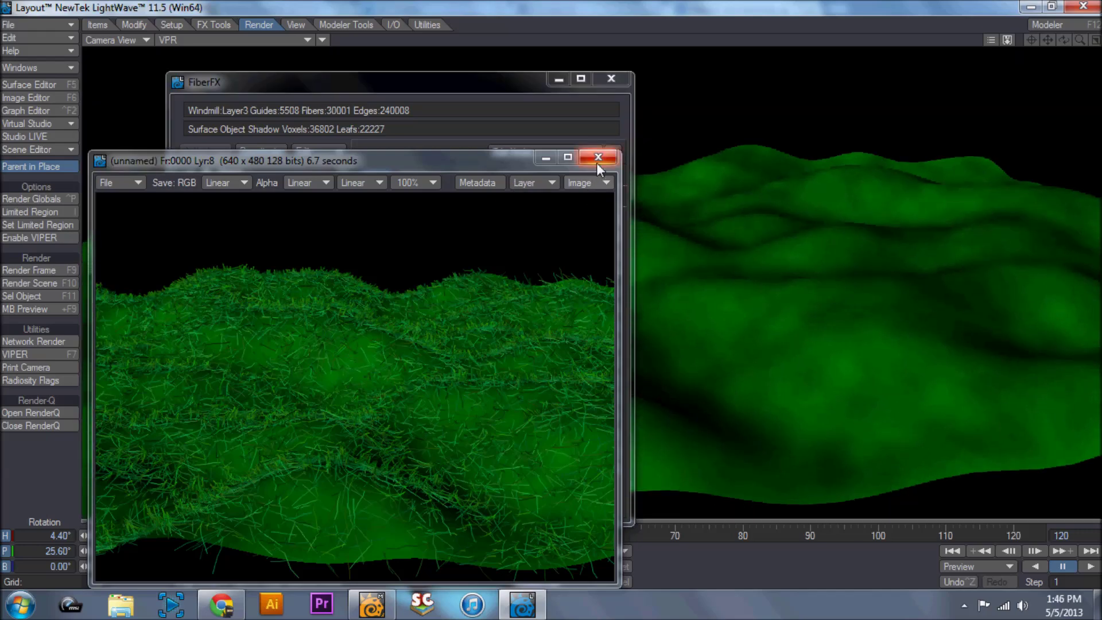
left_click(597, 159)
- Set the fiber styling's Clump to 20% and Swirl to 2%
left_click(534, 345)
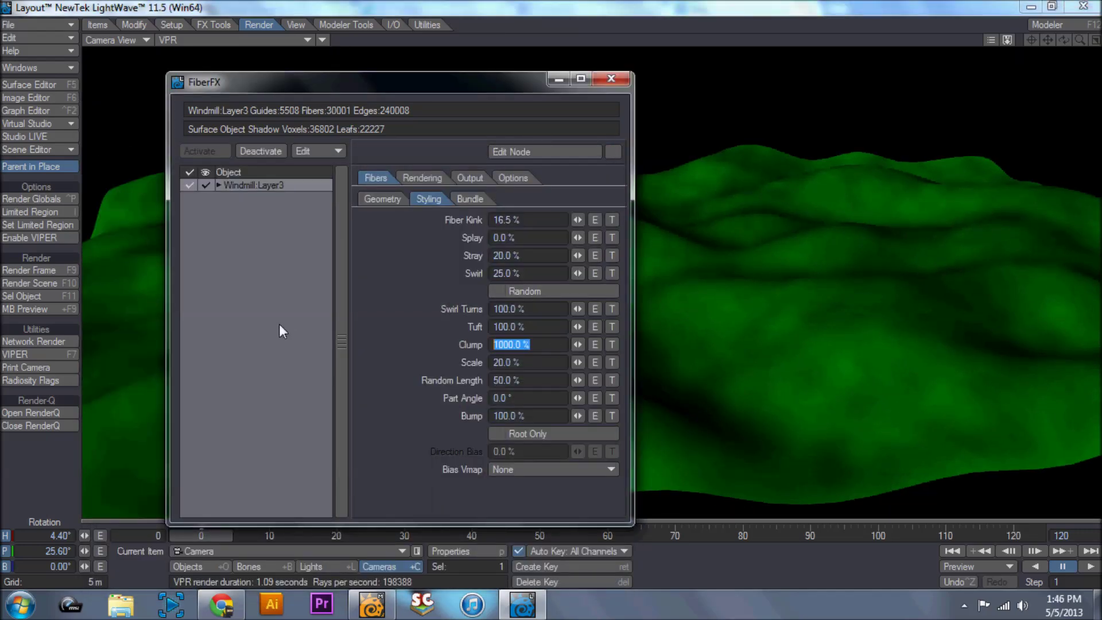
type("20")
key("Return")
left_click(529, 274)
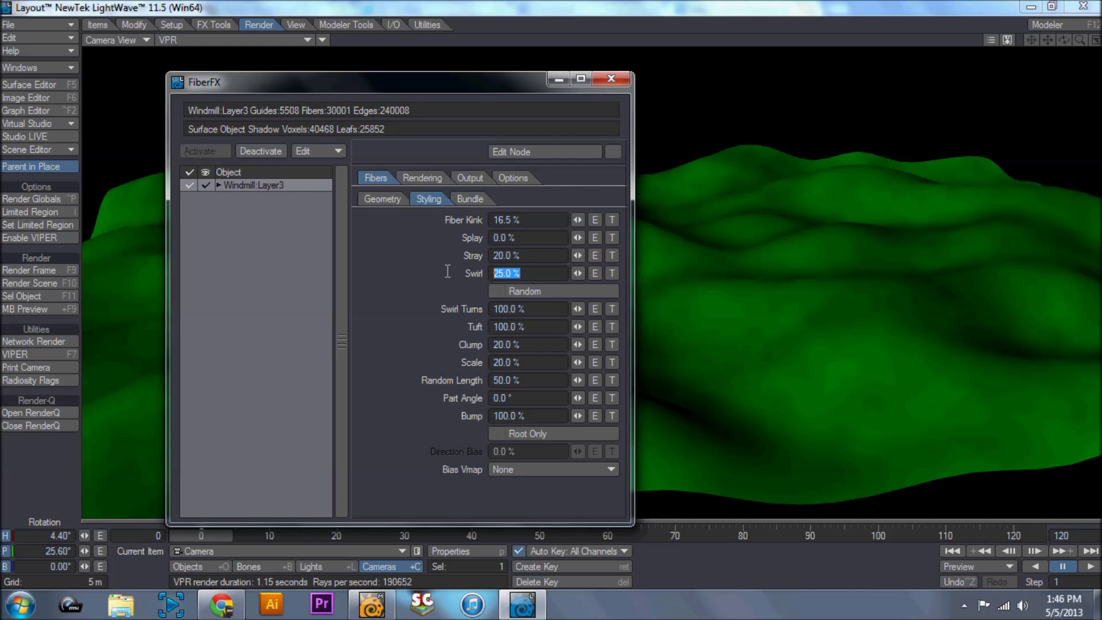
type("2")
key("Return")
left_click(523, 327)
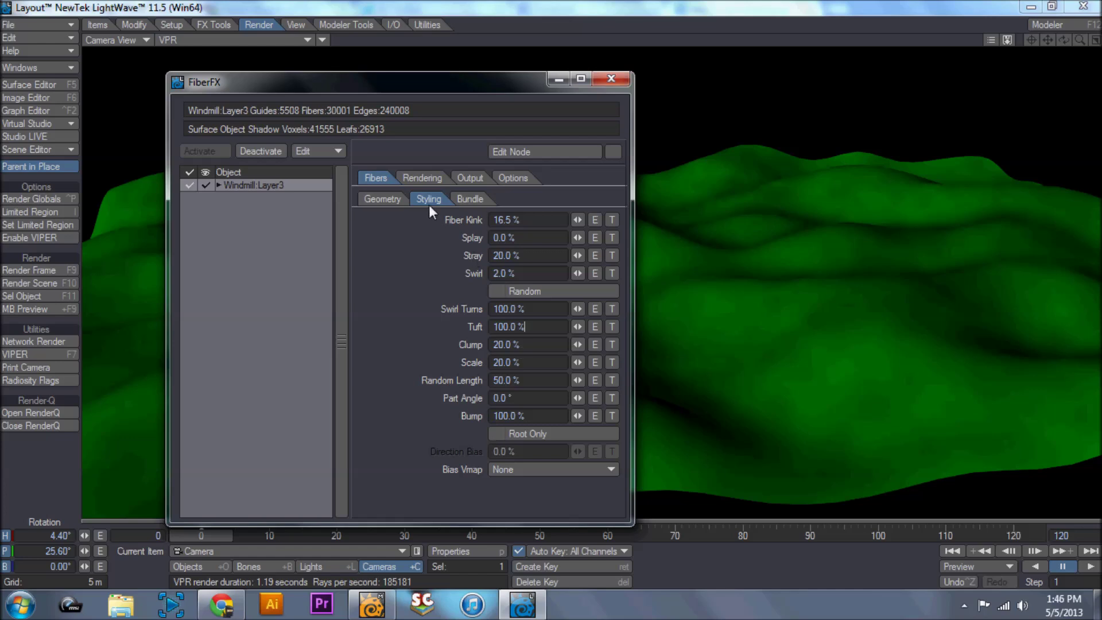
- Set the fiber geometry's Cluster Radius to 500 mm
left_click(374, 199)
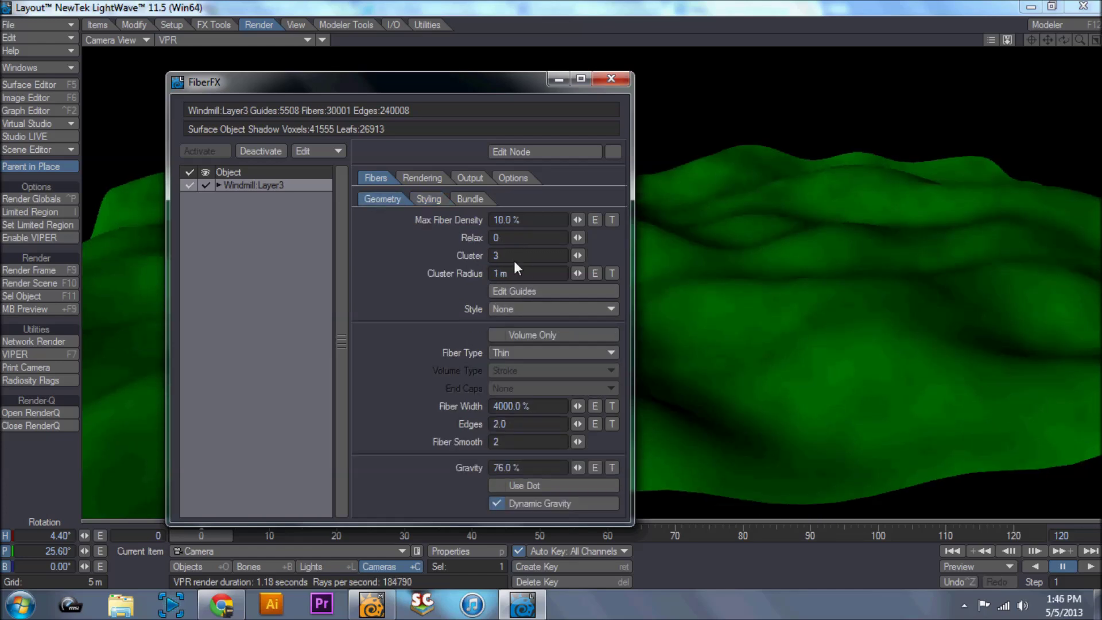
double_click(497, 254)
key("Tab")
type(".5")
key("Tab")
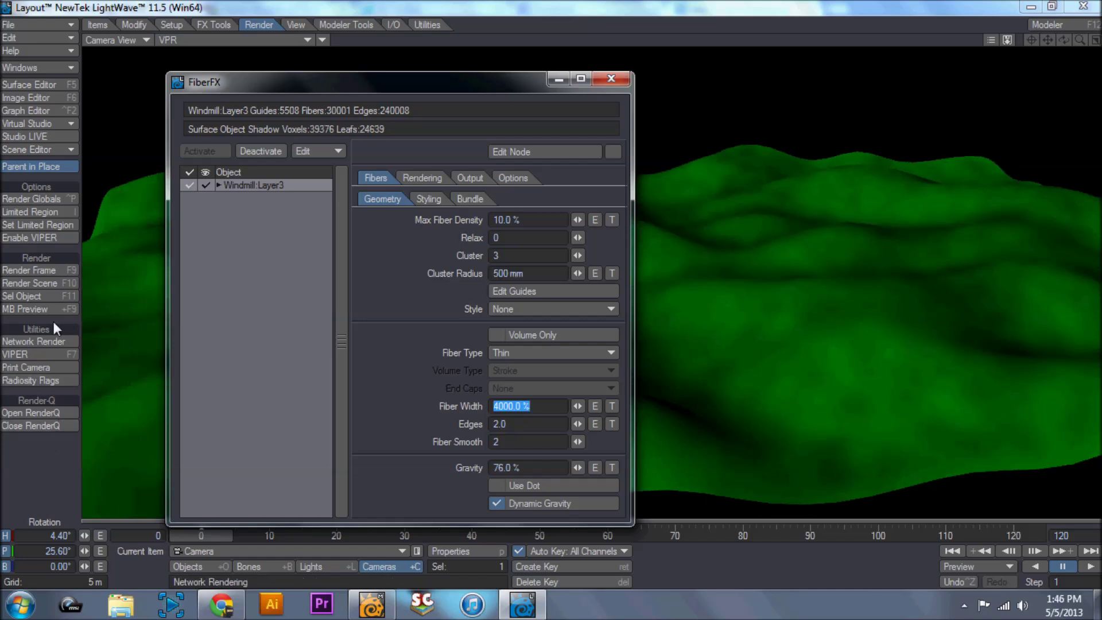
- Render the current frame with the reduced clump, swirl and cluster radius, and close the rendered image
left_click(51, 271)
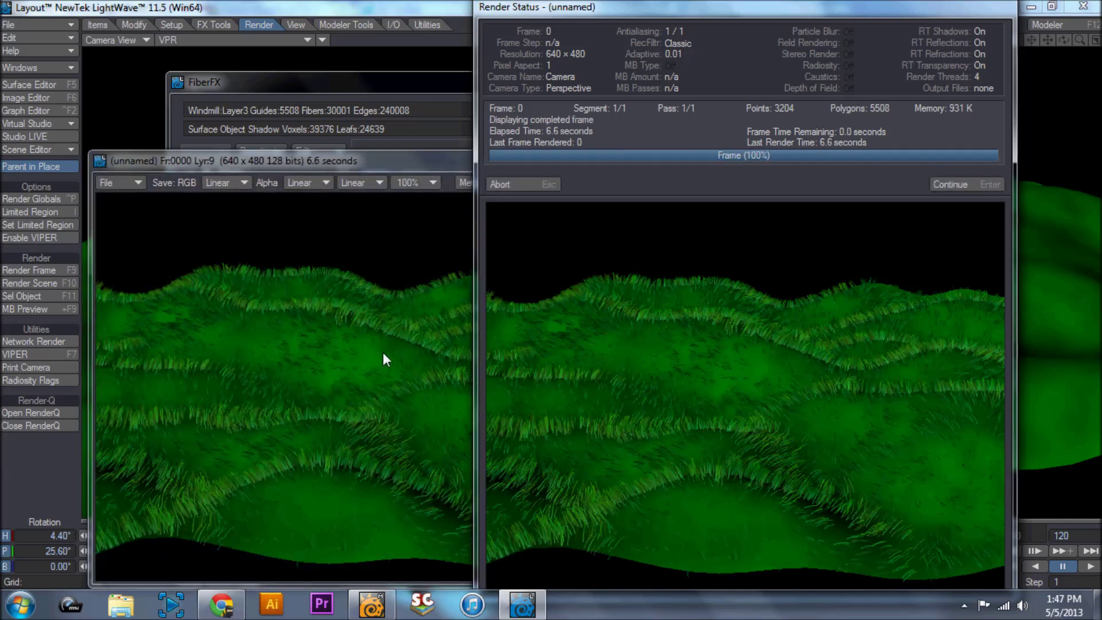
left_click(529, 181)
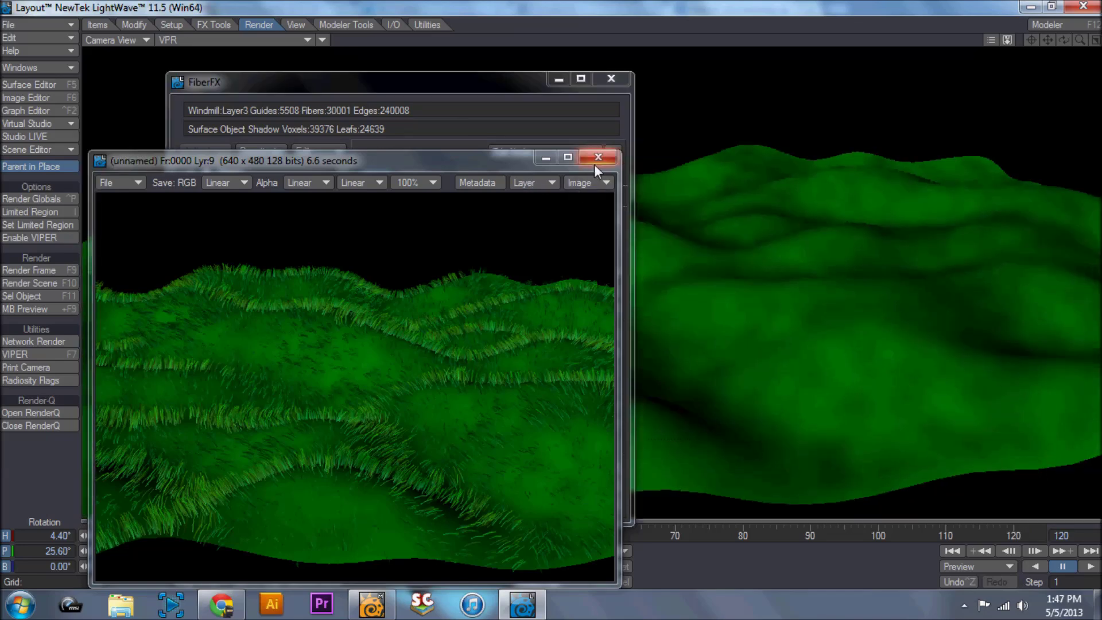
left_click(597, 158)
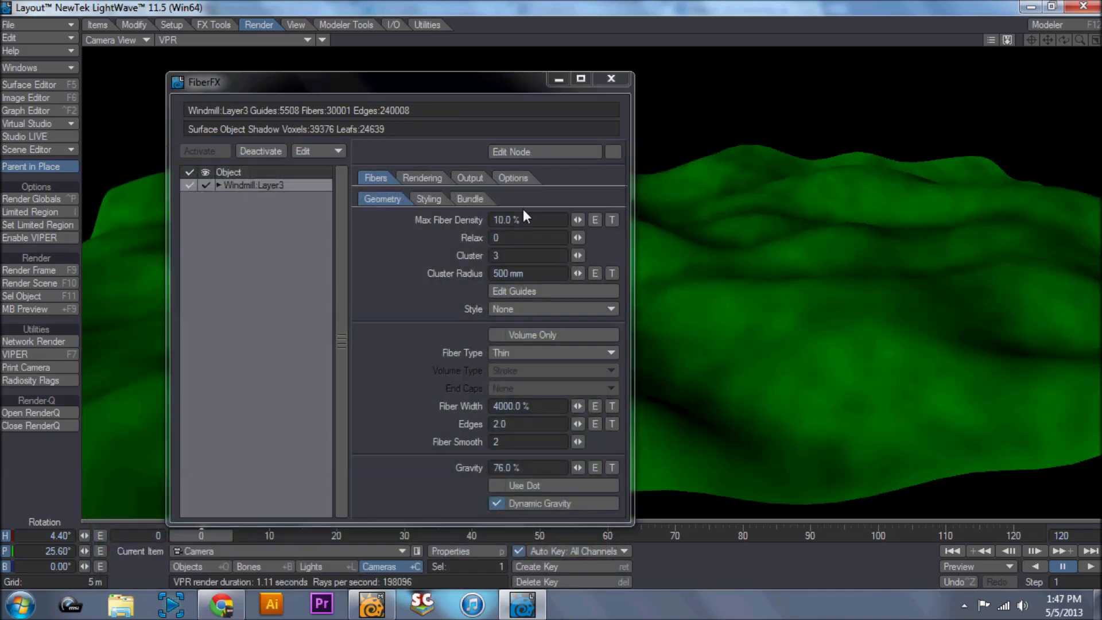
- Raise the Max Fiber Density to 100% and set the Fiber Width to 200%
left_click(496, 220)
double_click(495, 219)
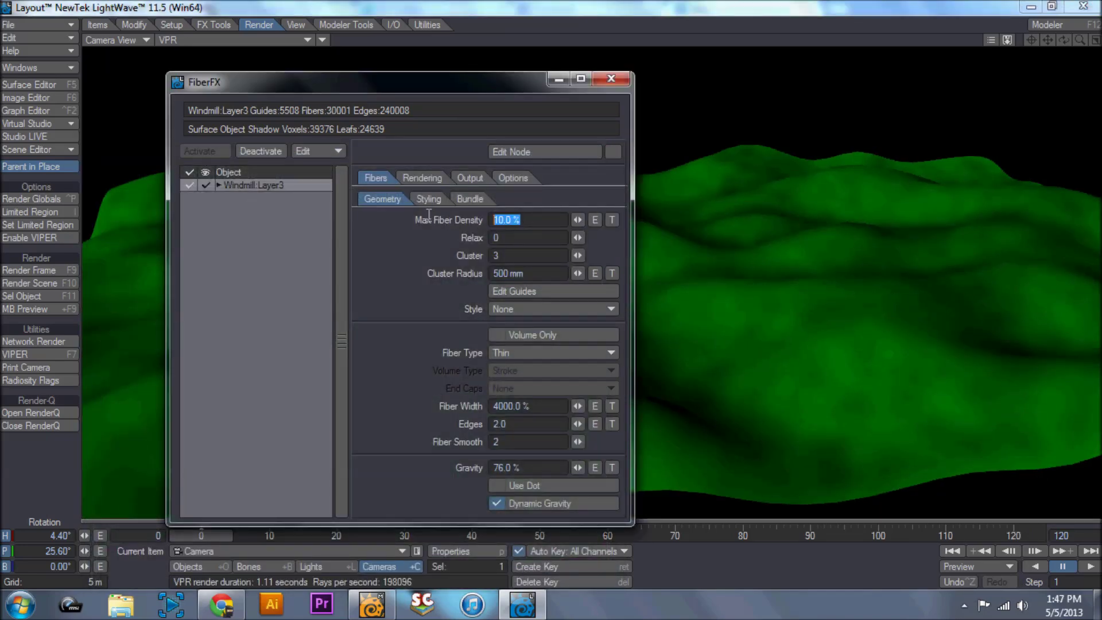
type("100")
left_click(530, 406)
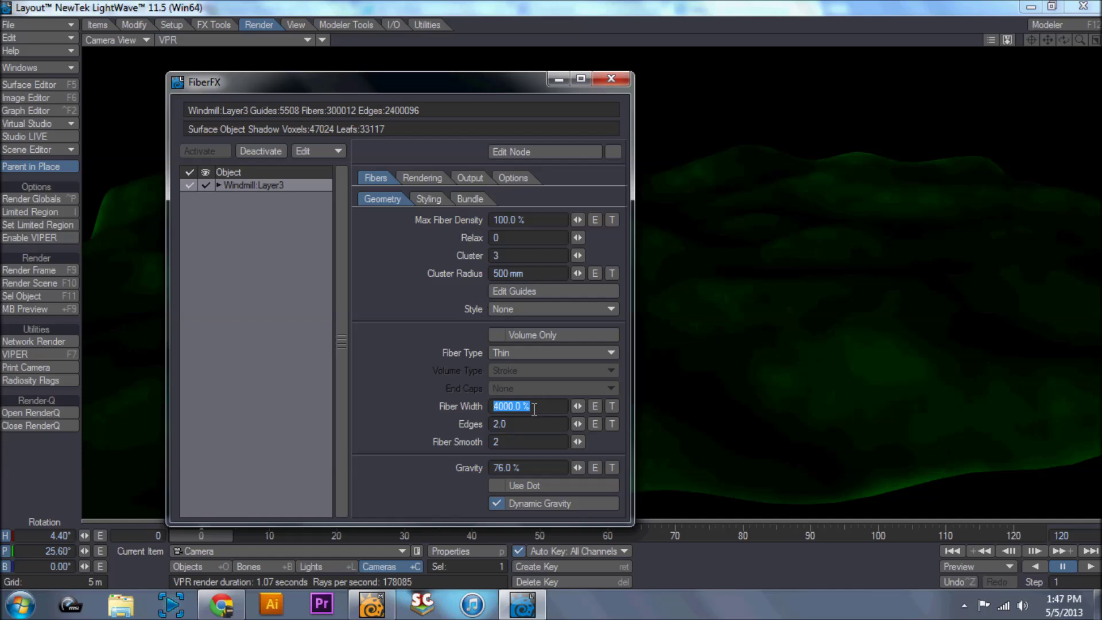
type("200")
key("Tab")
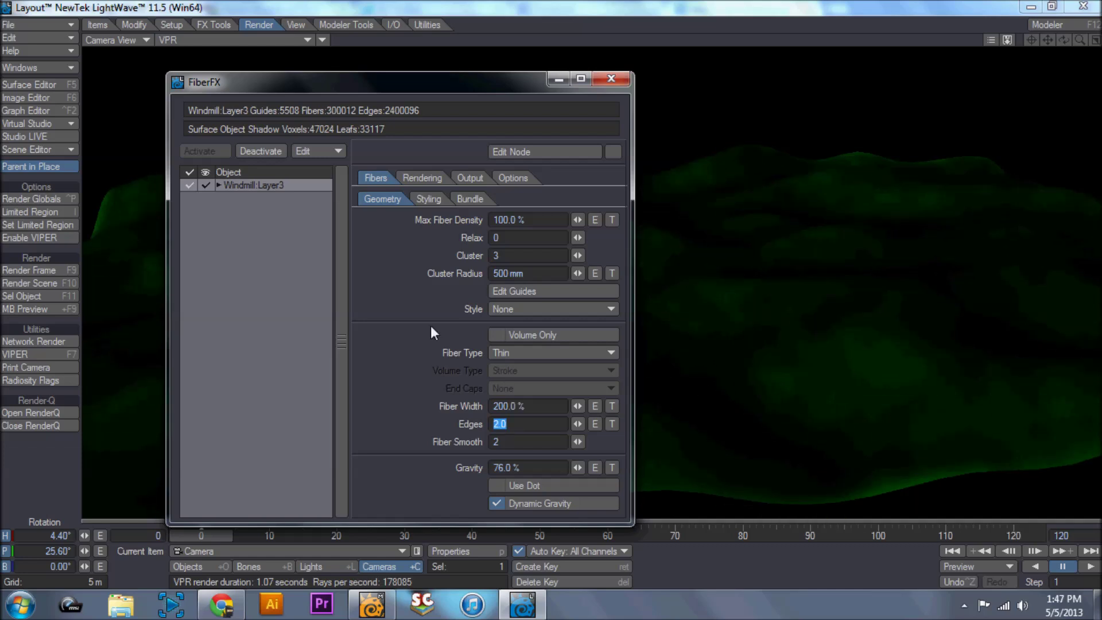
- Render the current frame with the full fiber density and 200% fiber width, and close the rendered image
left_click(35, 268)
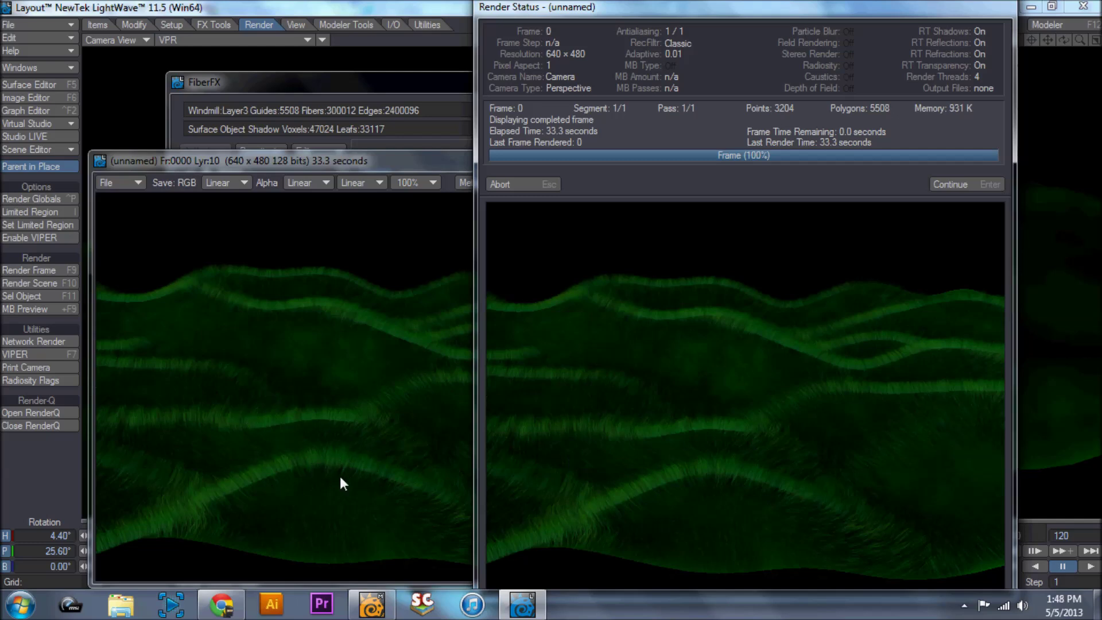
left_click(525, 182)
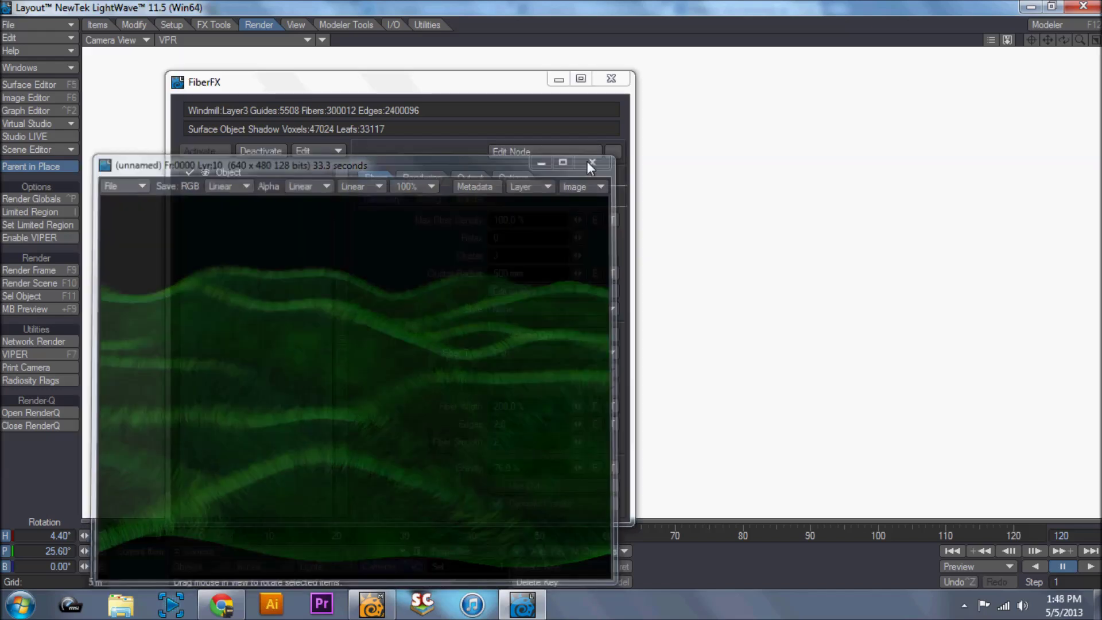
left_click(588, 160)
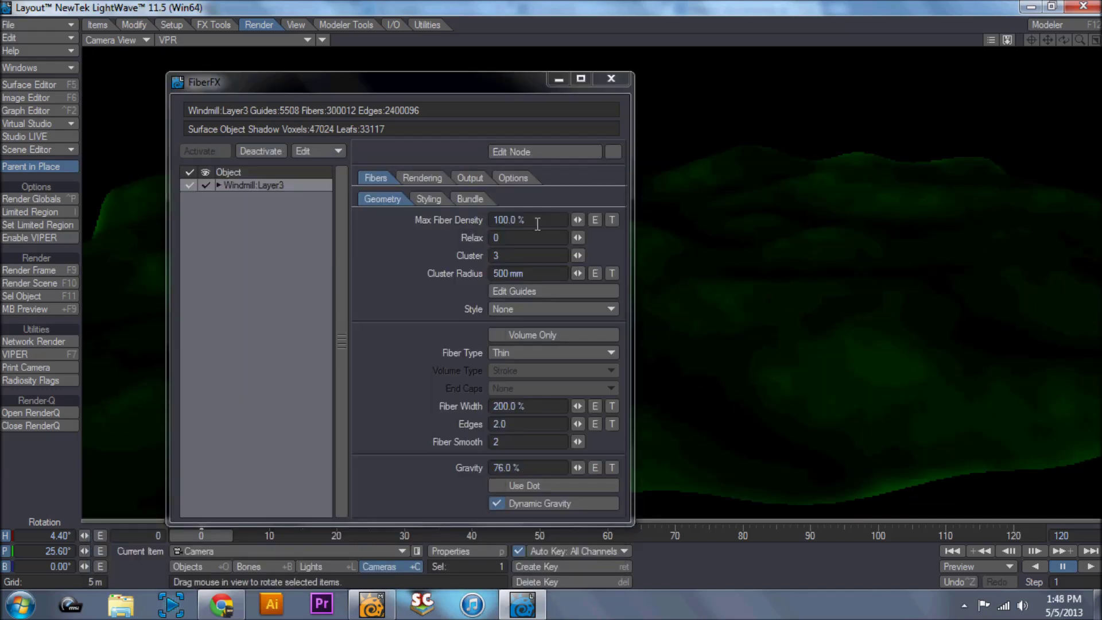
- Set the Fiber Width of the grass fibers to 2000%
left_click(536, 408)
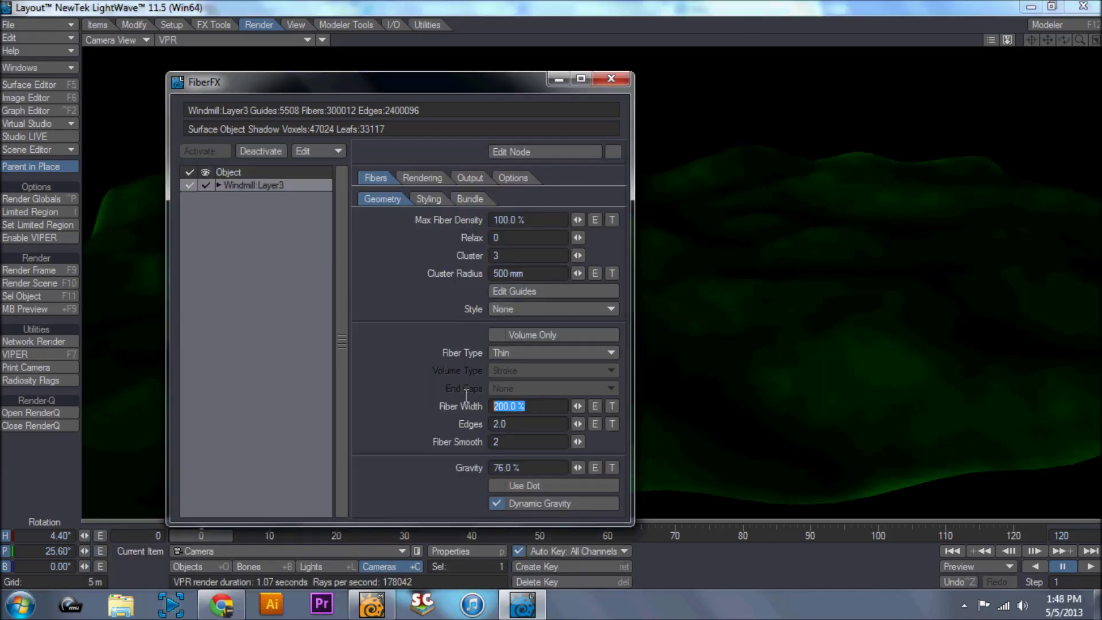
type("400")
key("BackSpace")
key("BackSpace")
key("BackSpace")
type("2000")
key("Tab")
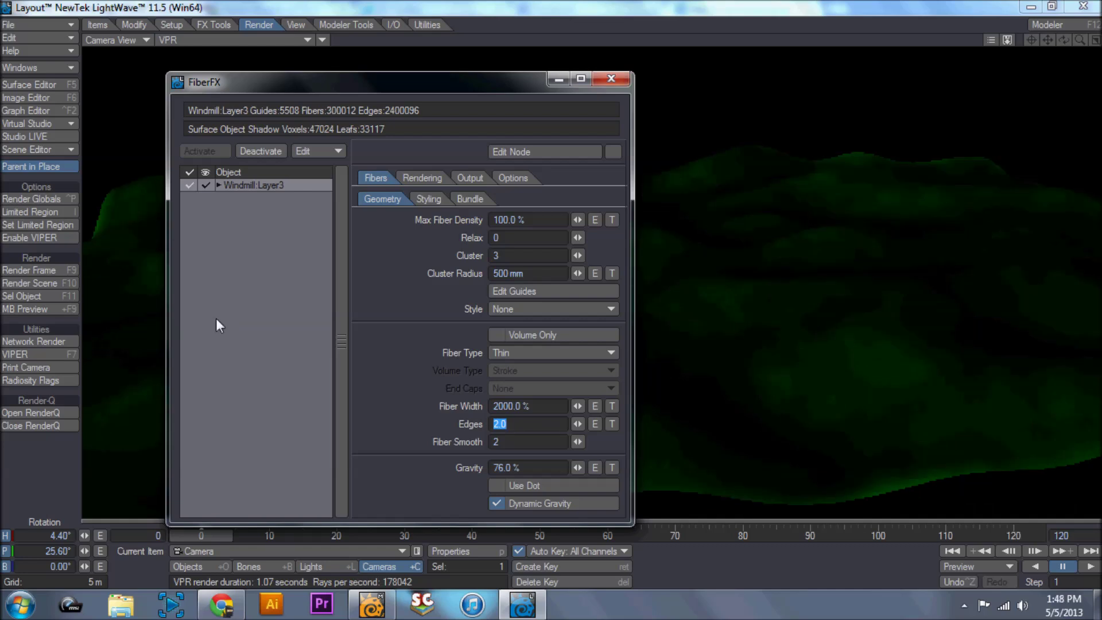
- Render the current frame with the 2000% fiber width, inspect the grass, and close the rendered image
left_click(51, 274)
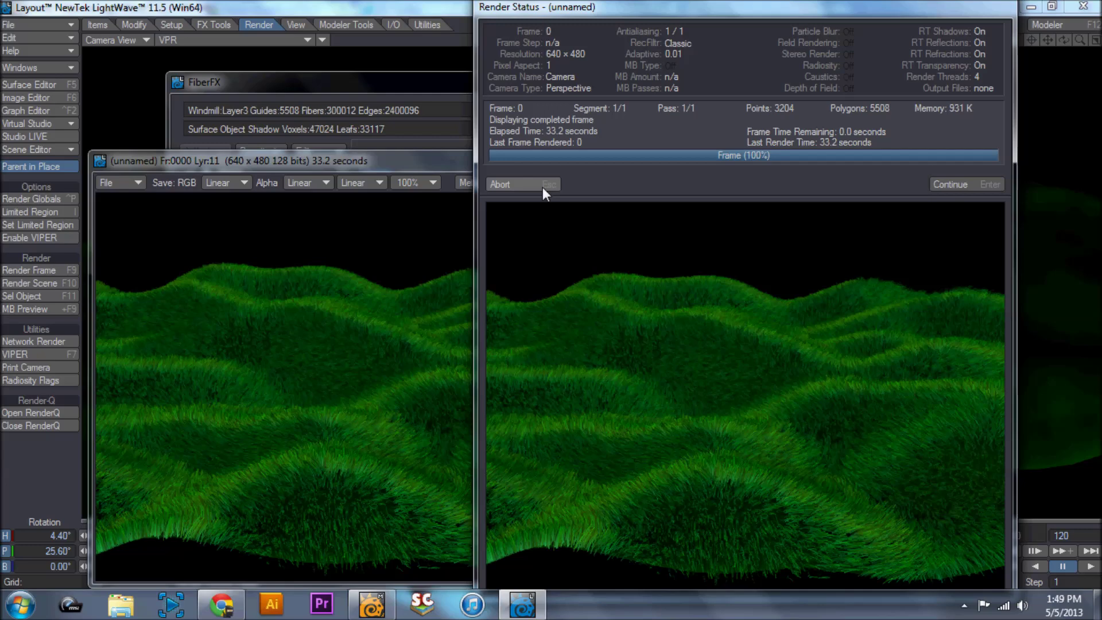
left_click(543, 188)
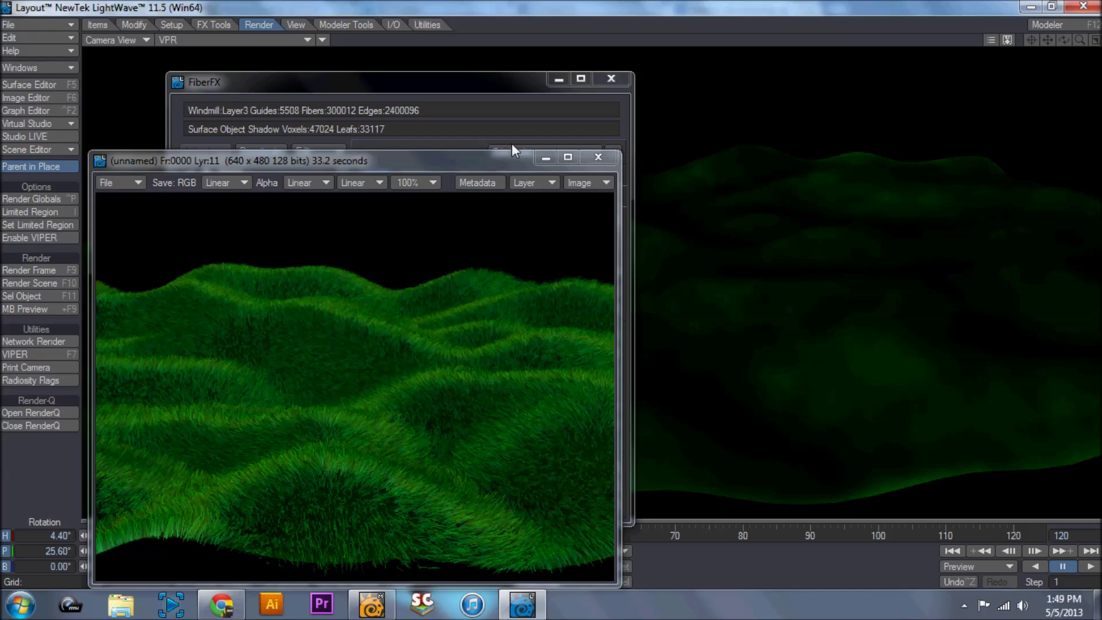
left_click_drag(508, 162, 983, 120)
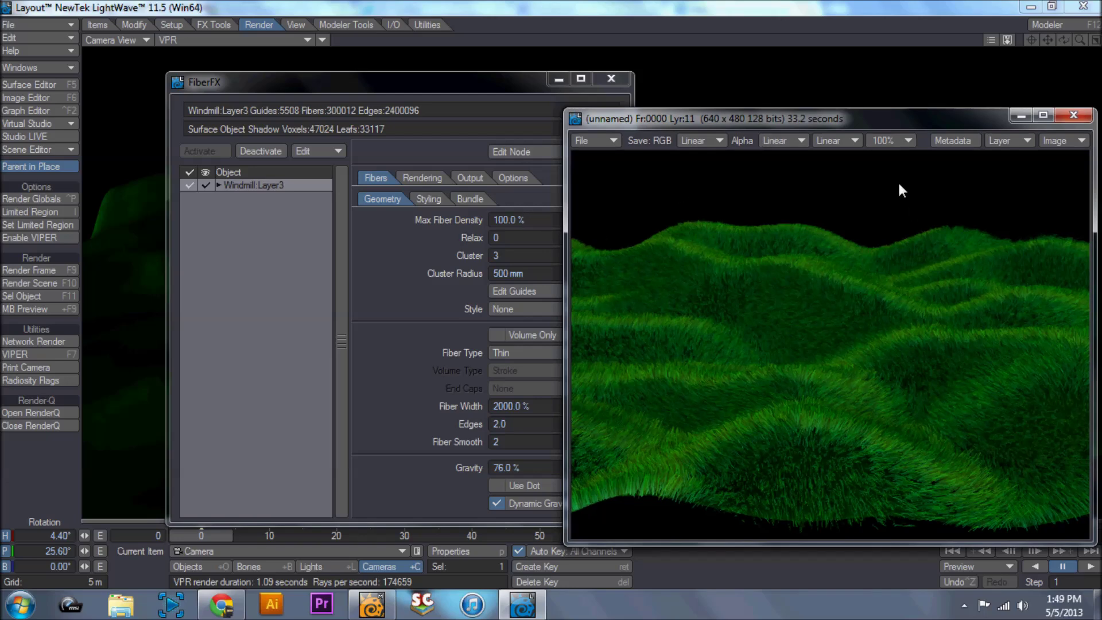
left_click(1074, 114)
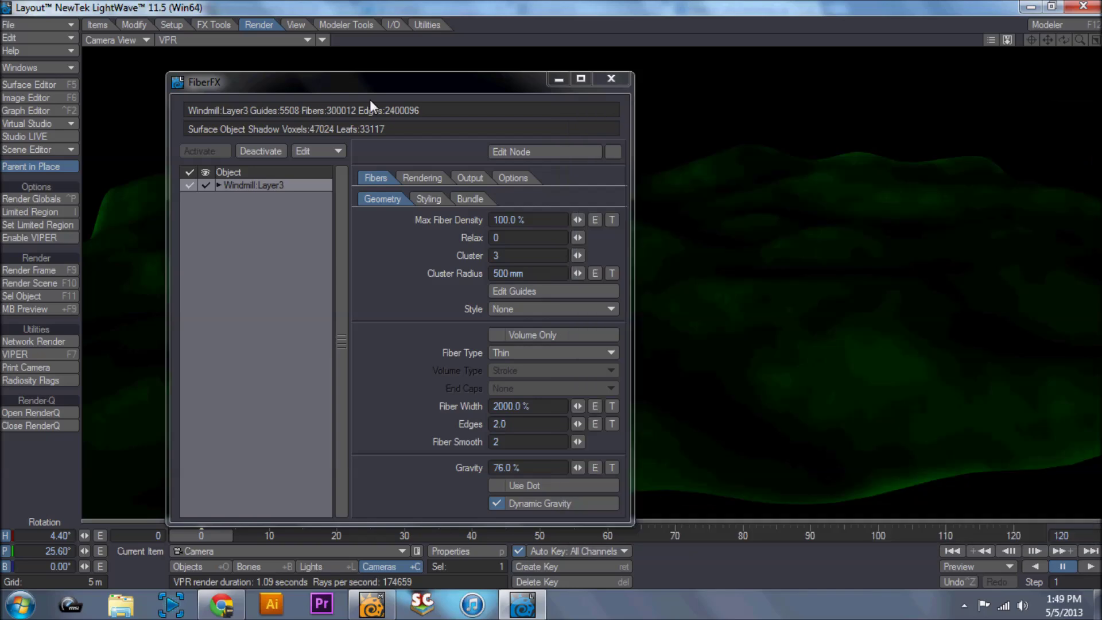
- Switch the camera viewport's shading to Textured Shaded Solid
left_click(312, 38)
left_click(303, 76)
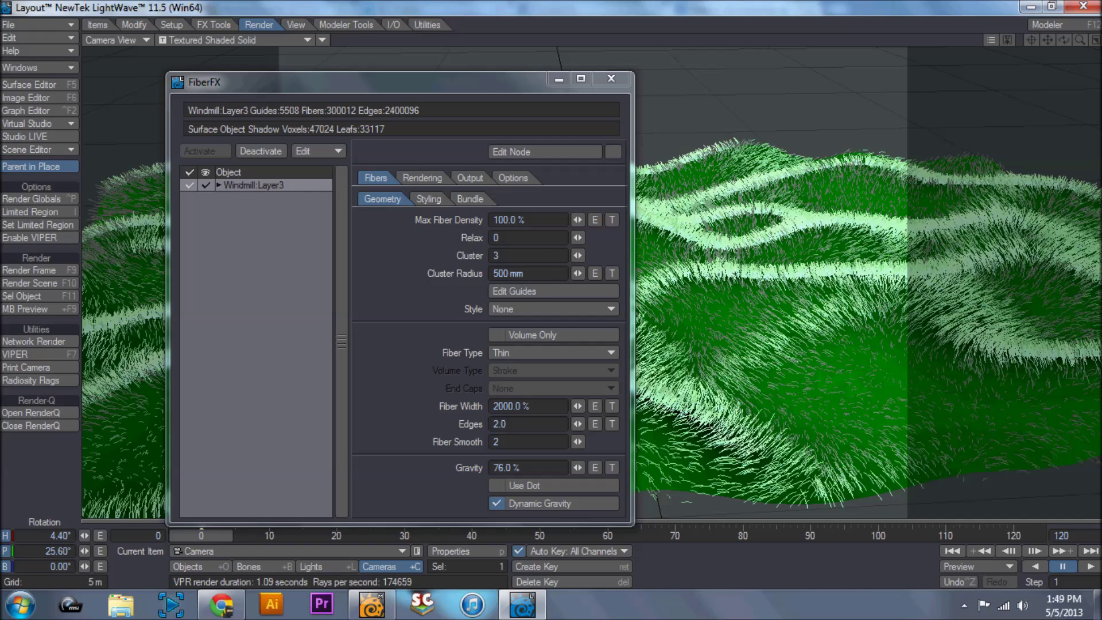
- Turn off the viewport display of the Windmill:Layer3 fibers and close the FiberFX window
left_click(205, 184)
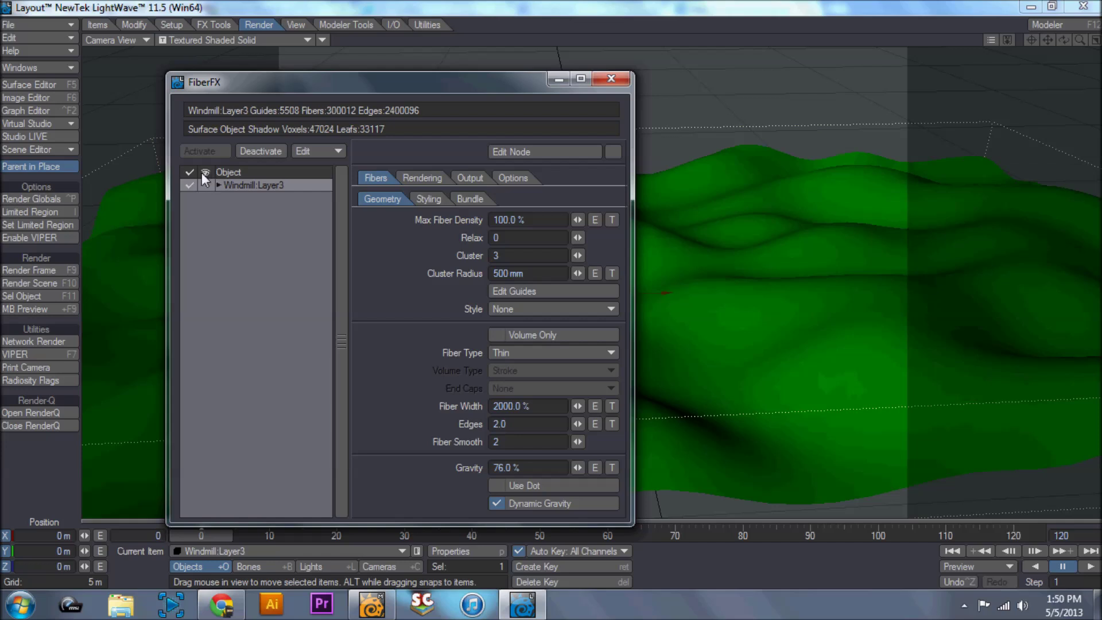
left_click(218, 185)
left_click(612, 78)
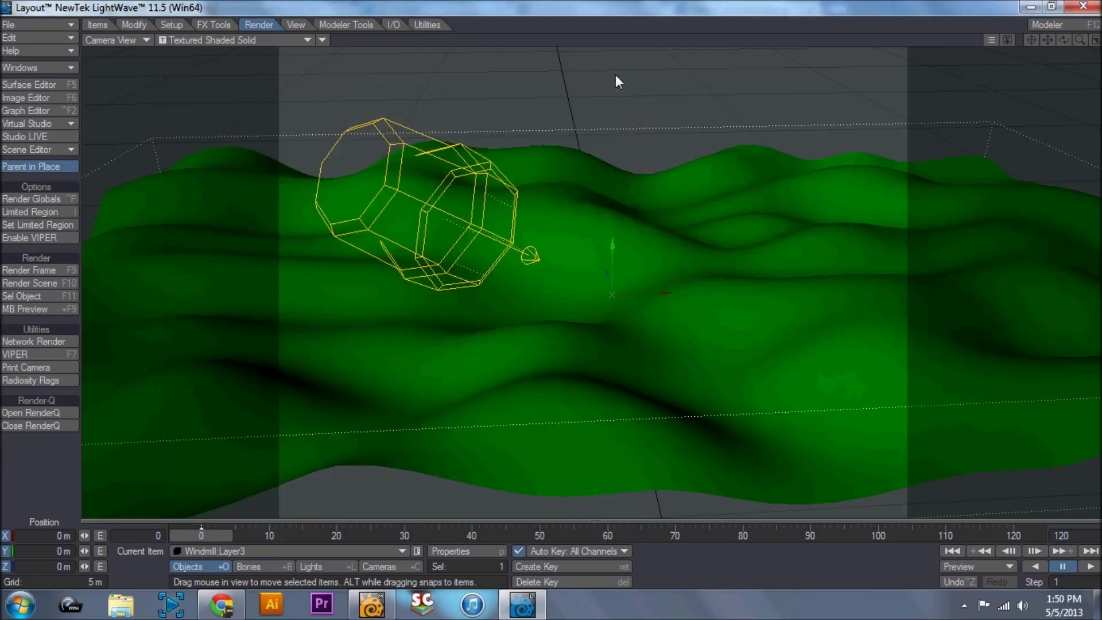